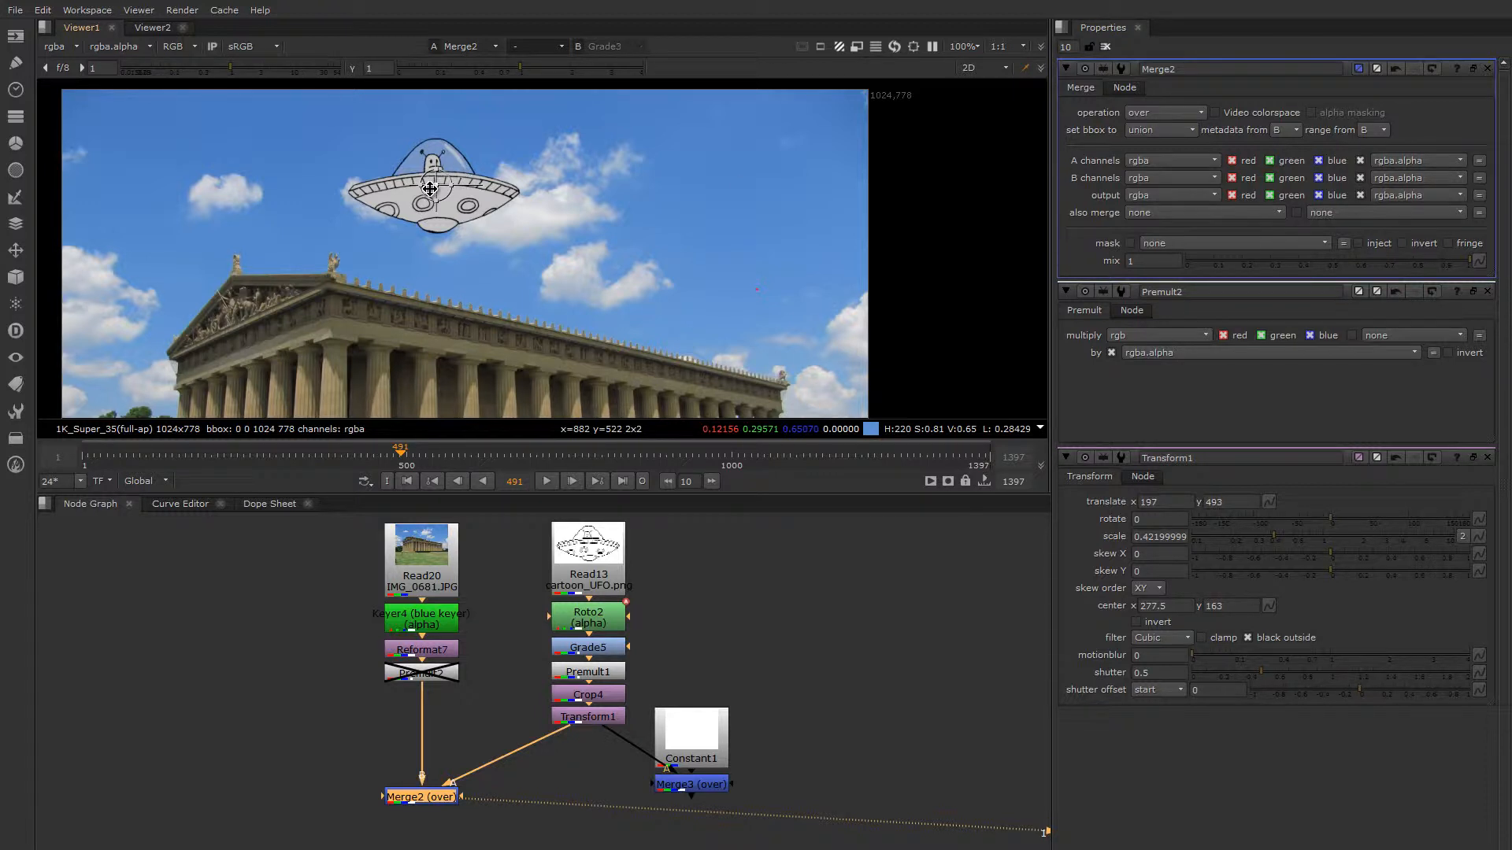
# Step: Set Merge2's operation to plus and place the UFO at about x 205, y 504, rotated about -15.7 degrees
pyautogui.moveTo(435, 187); pyautogui.dragTo(397, 188)
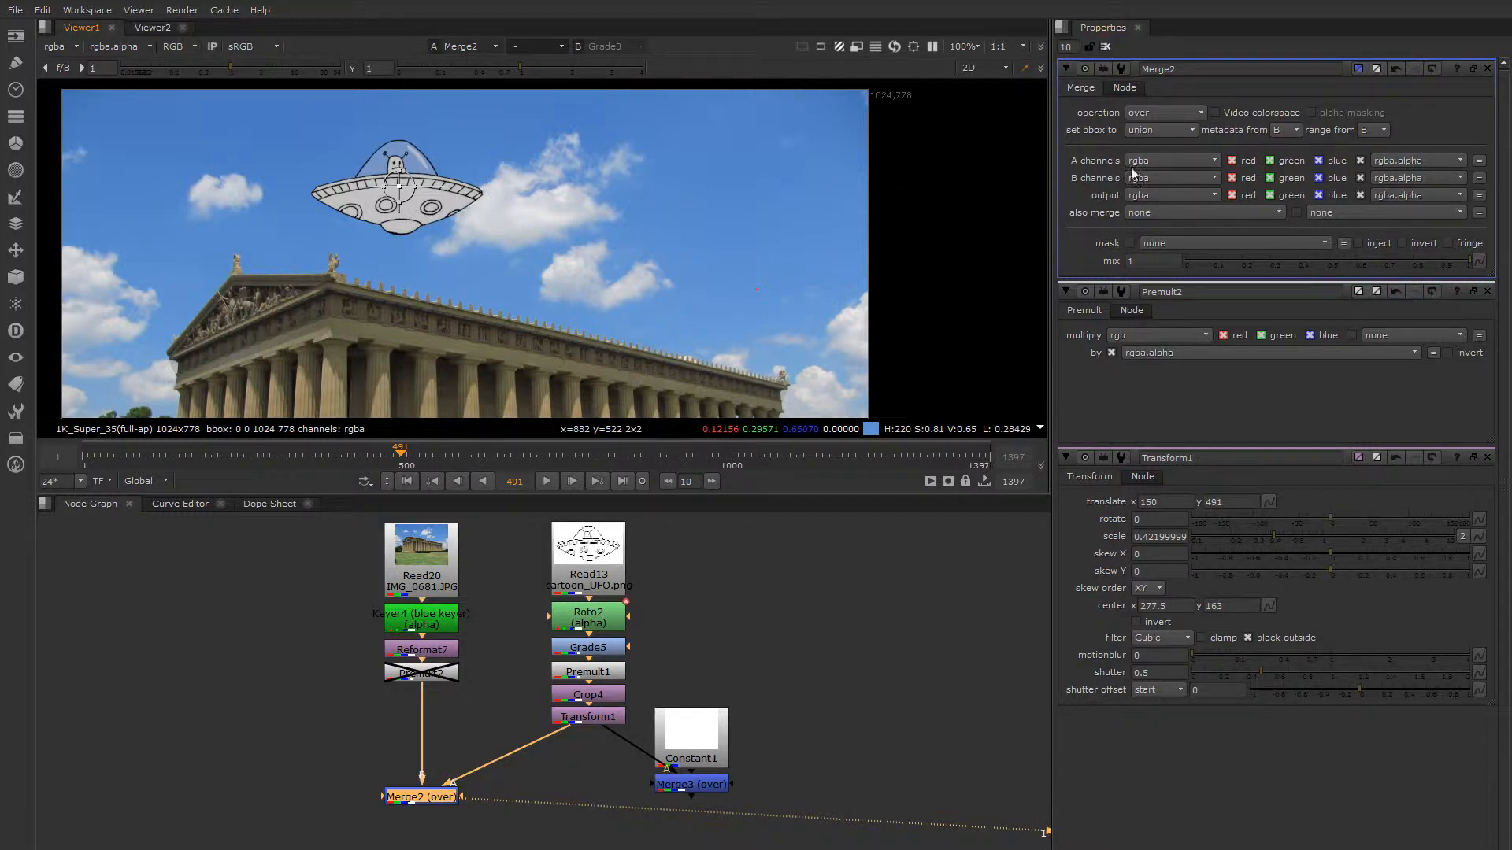
pyautogui.click(1202, 115)
pyautogui.click(1201, 115)
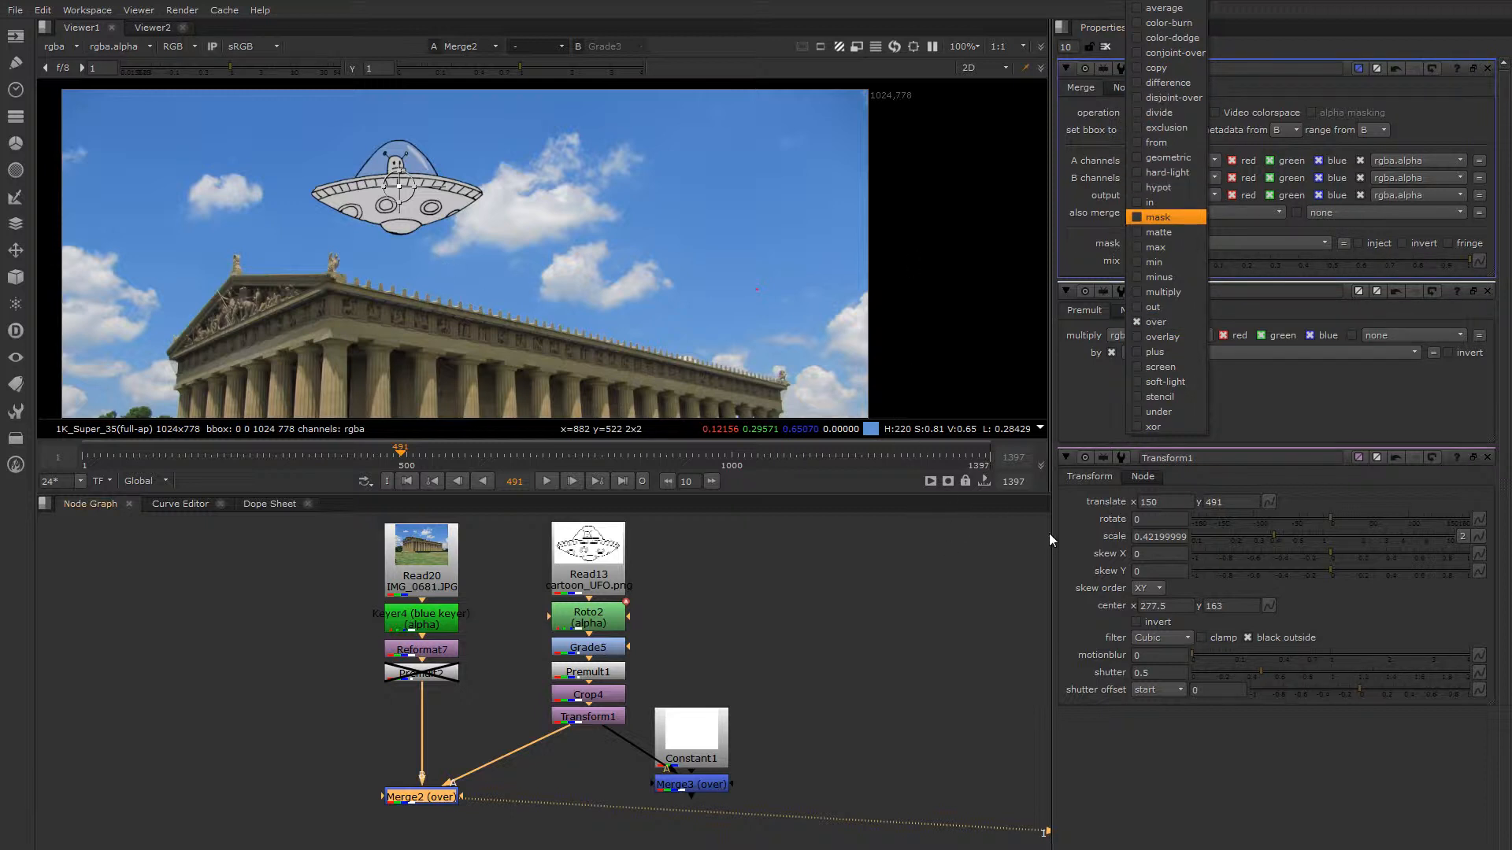
pyautogui.click(1146, 353)
pyautogui.moveTo(394, 189); pyautogui.dragTo(447, 183)
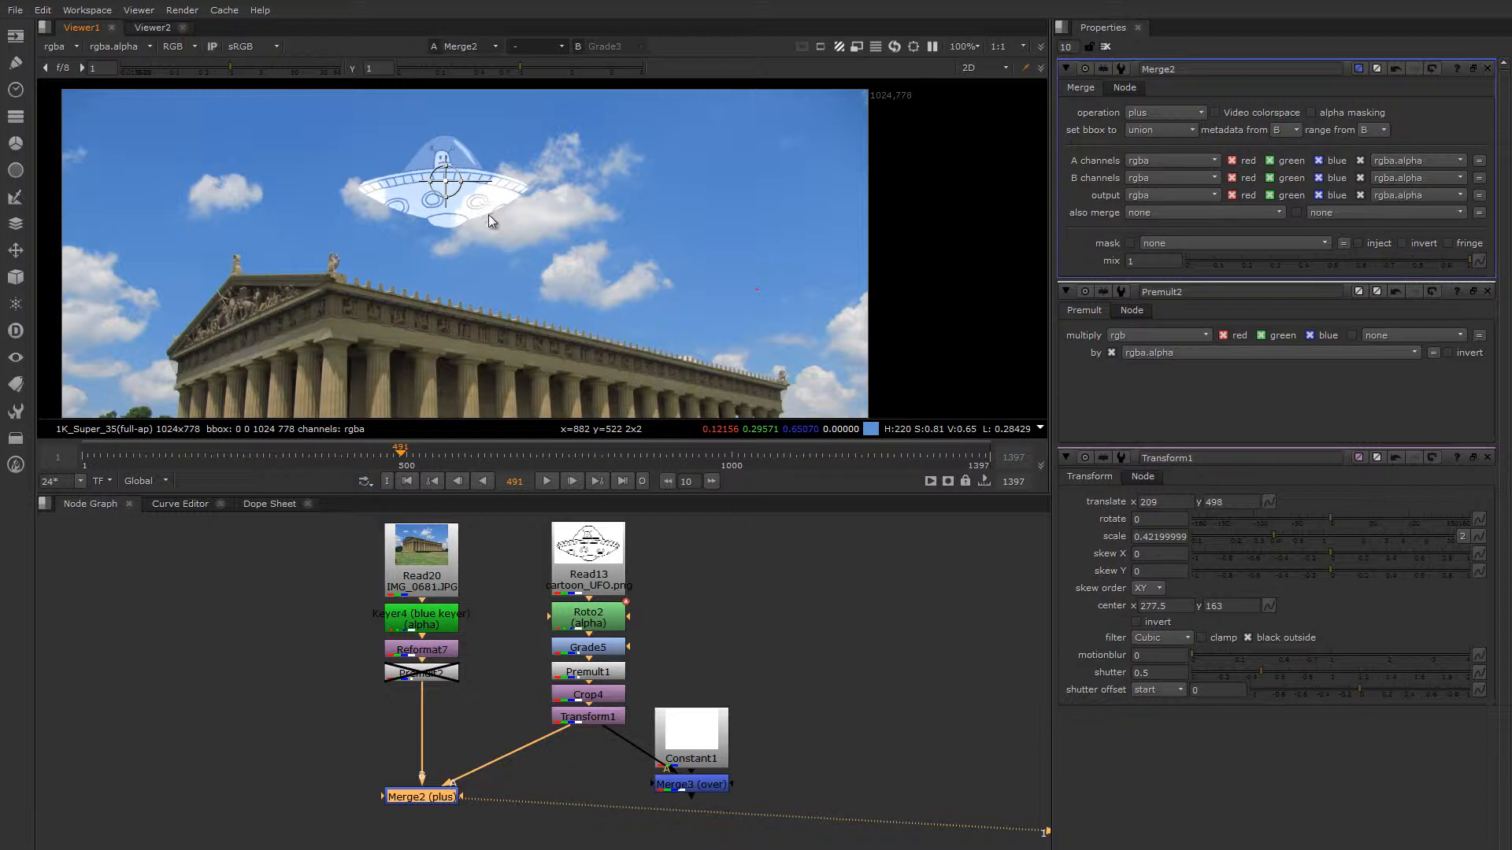
pyautogui.moveTo(489, 182); pyautogui.dragTo(445, 178)
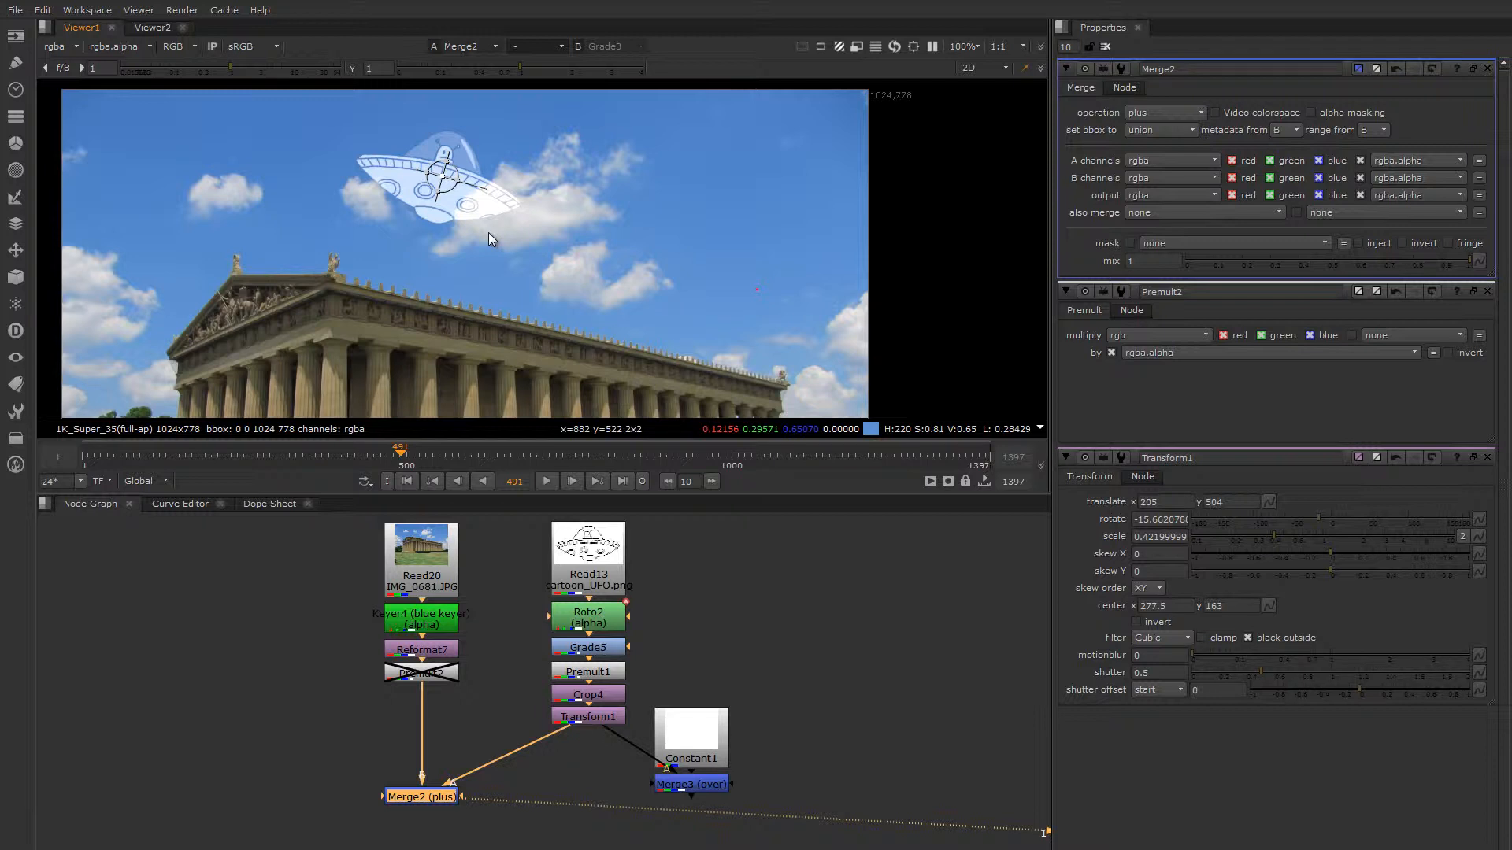
# Step: Try the screen and hypot operations on Merge2
pyautogui.click(1169, 116)
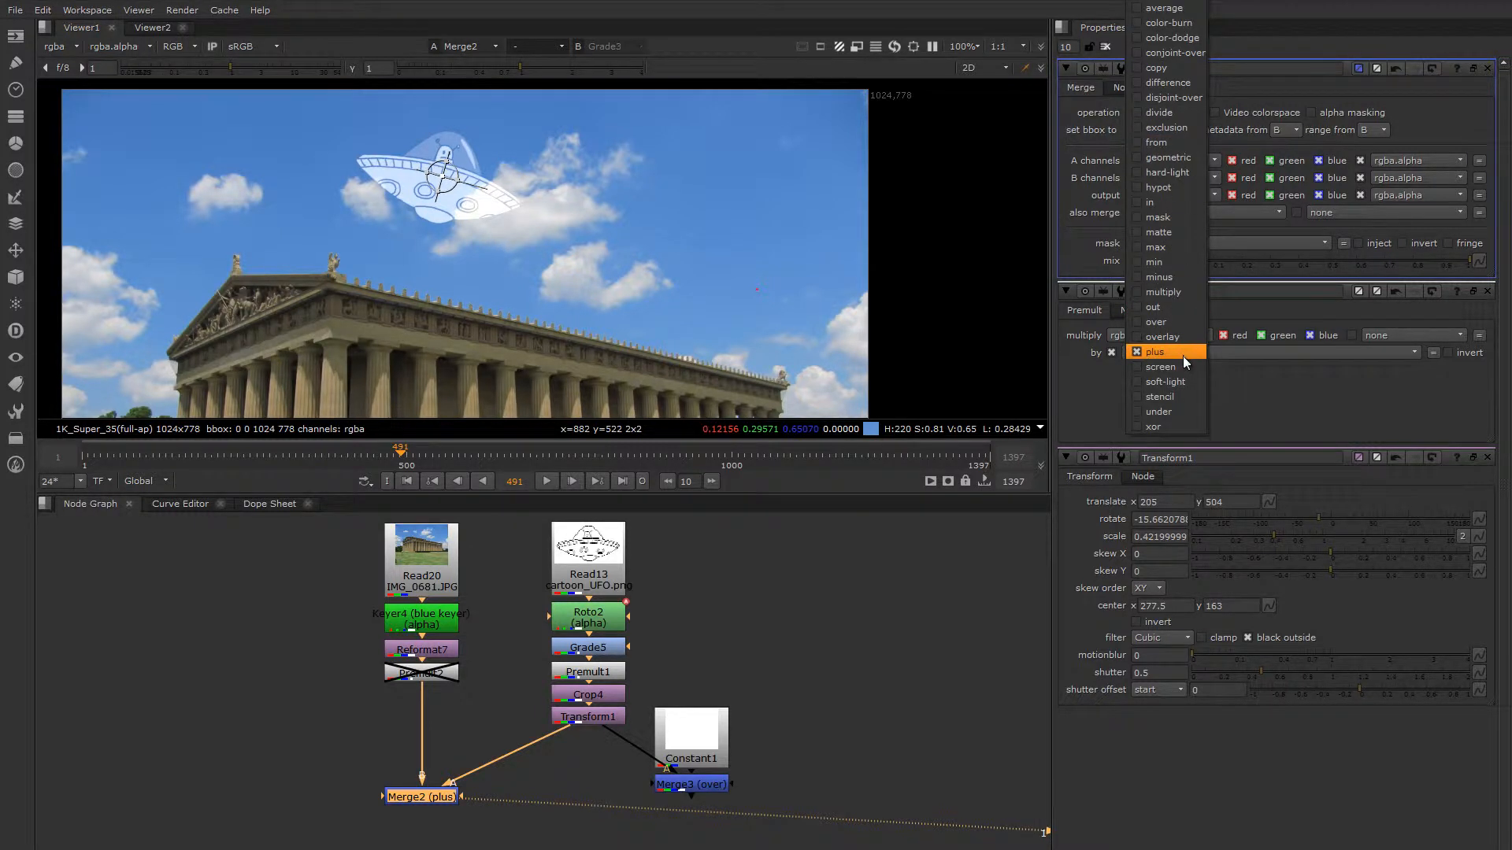
pyautogui.click(1158, 367)
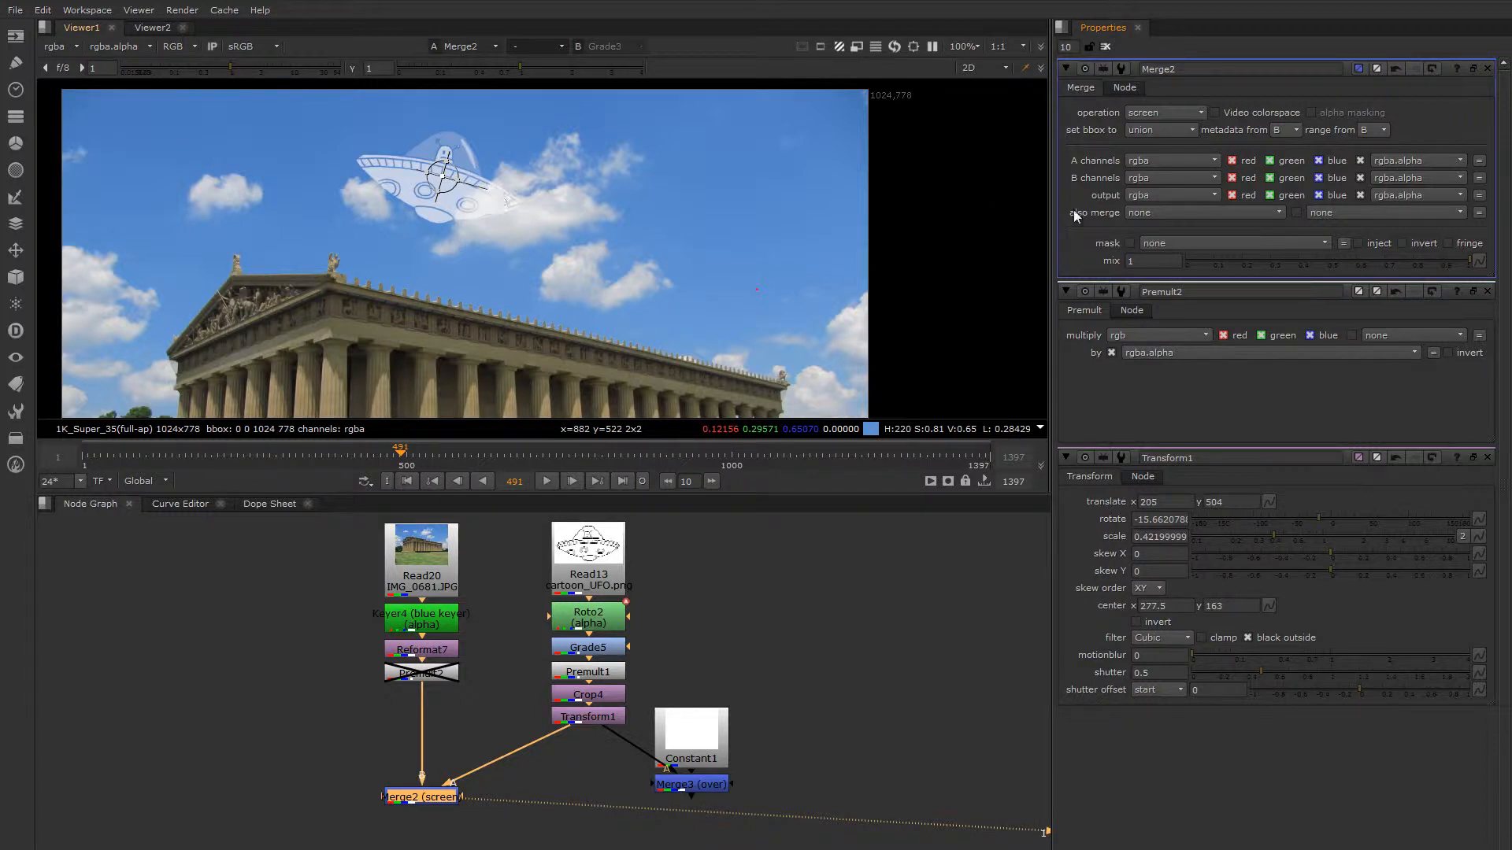
pyautogui.click(1162, 113)
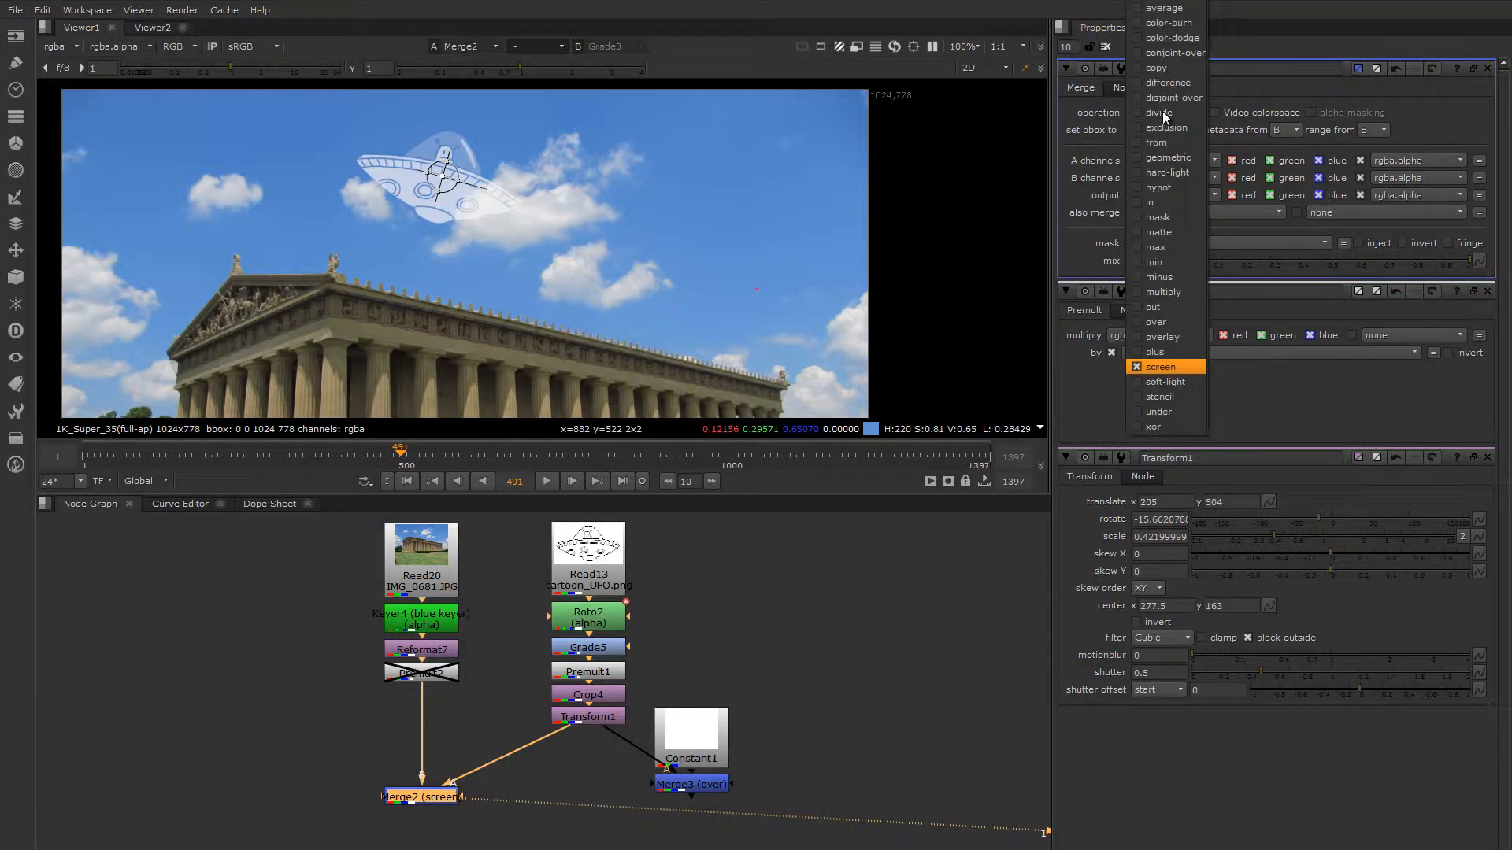
pyautogui.click(1192, 187)
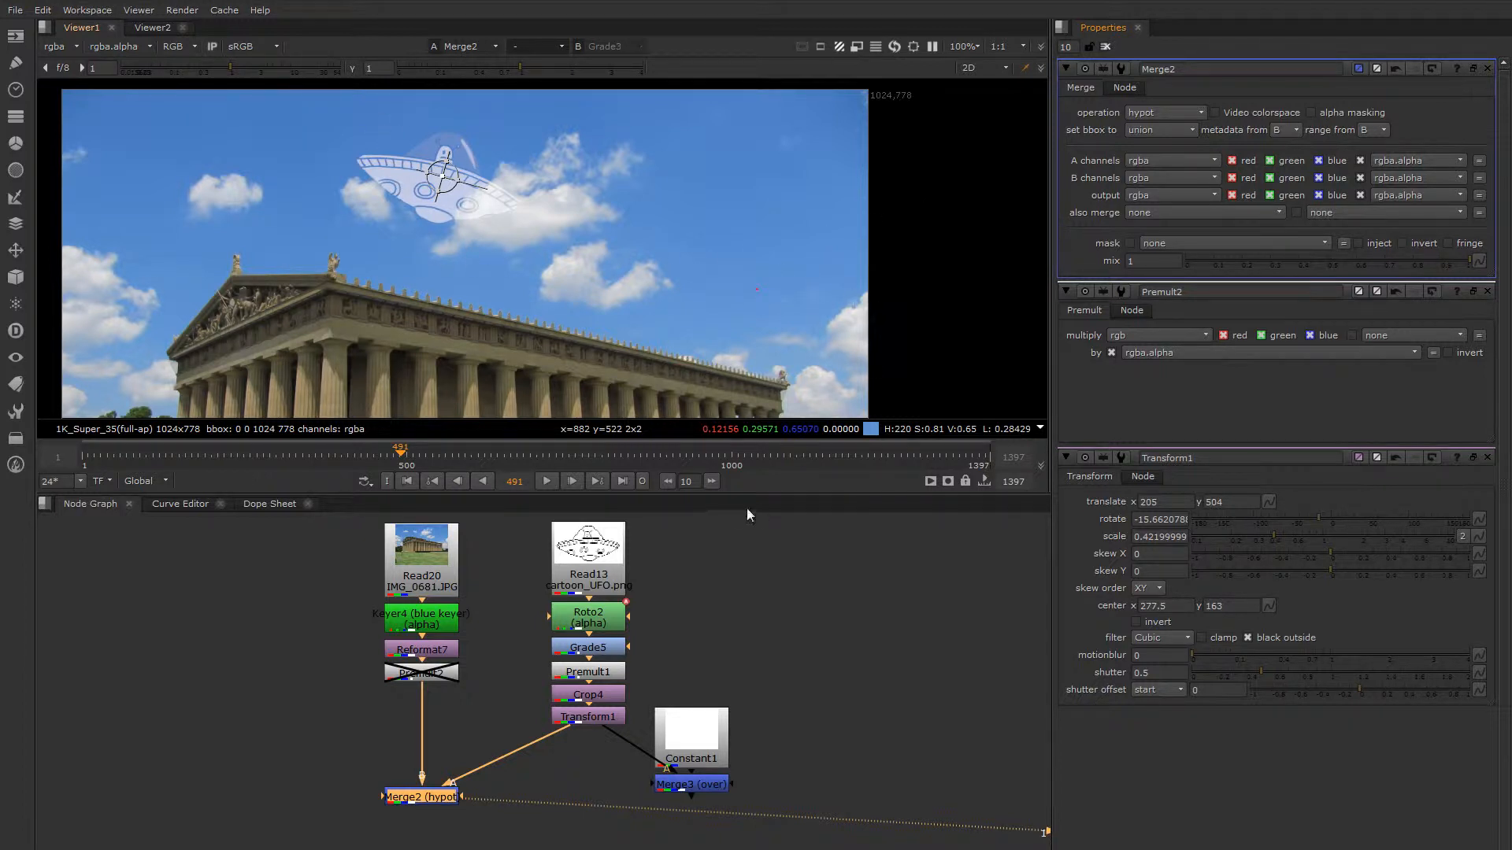
# Step: Connect Merge2's A input to Merge3 and compare the Merge3 output with the Merge2 result in the viewer
pyautogui.moveTo(800, 668); pyautogui.dragTo(683, 768)
pyautogui.moveTo(569, 740); pyautogui.dragTo(683, 774)
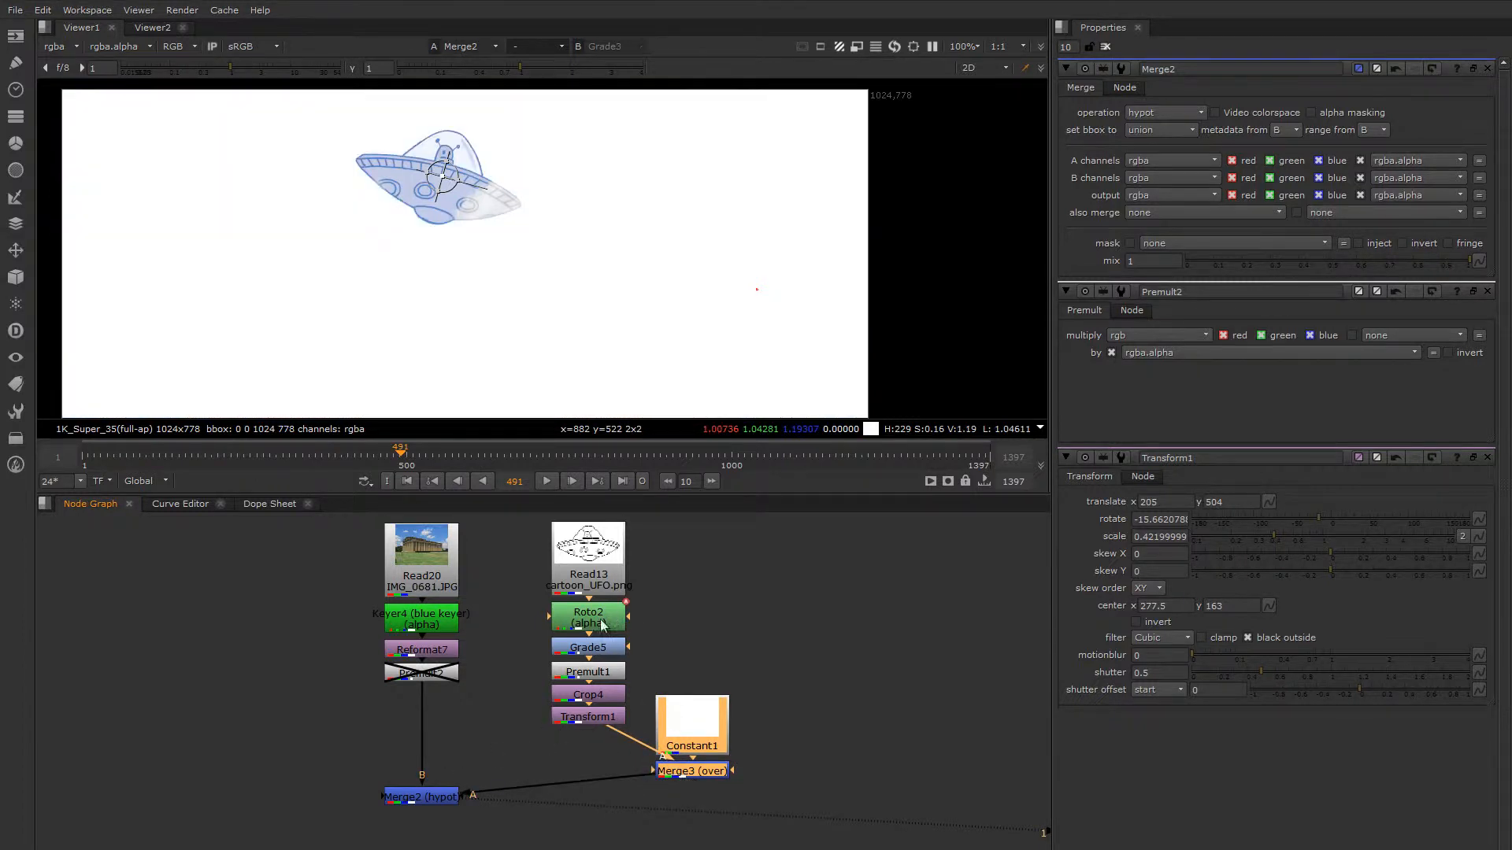
pyautogui.click(693, 772)
pyautogui.press('1')
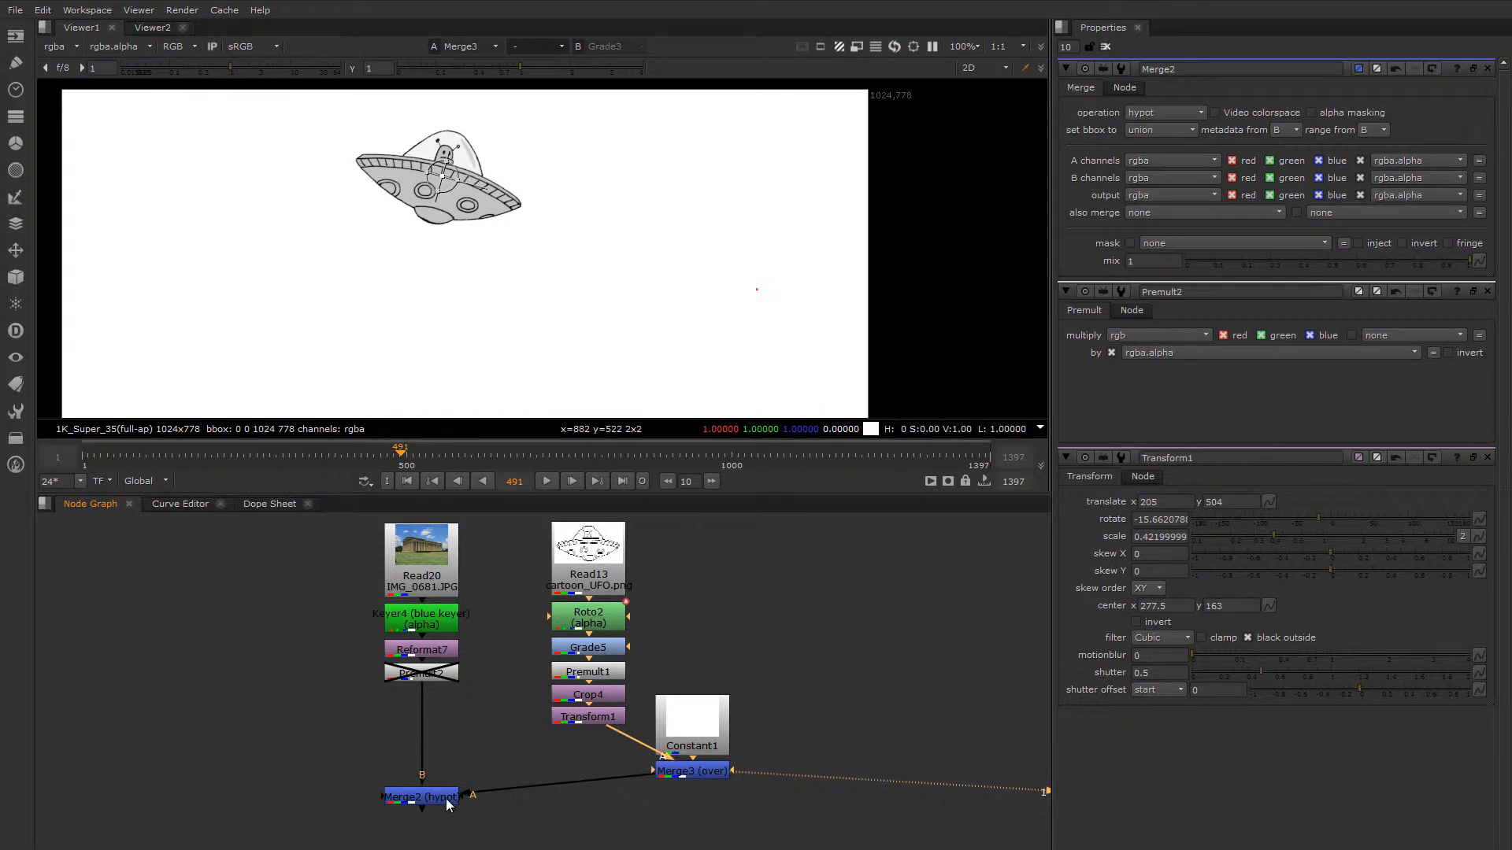
pyautogui.click(428, 800)
pyautogui.press('1')
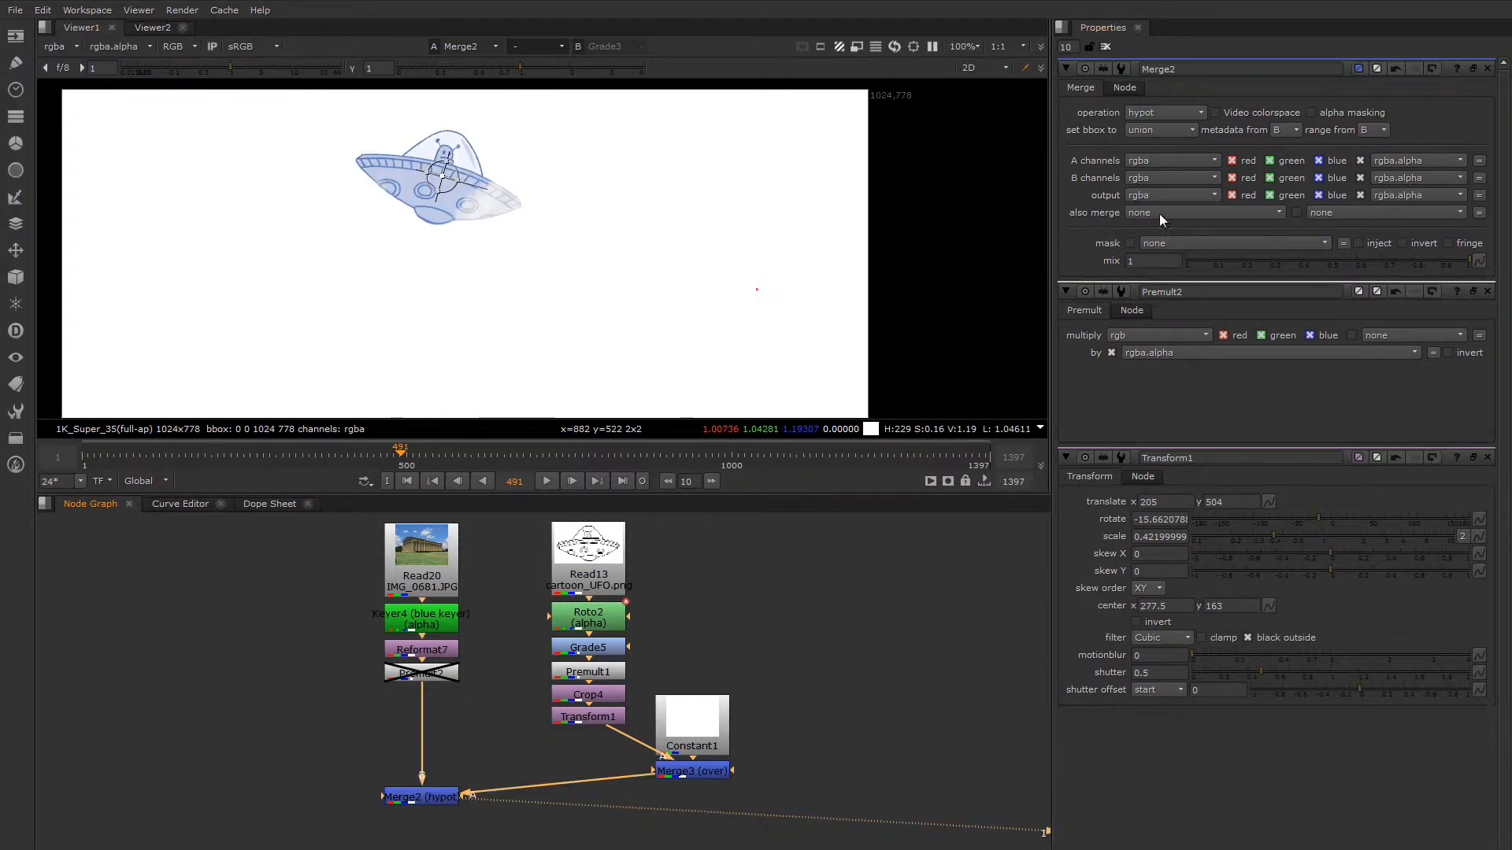
# Step: Set Merge2's operation to multiply and disable the Grade5 node in the UFO branch
pyautogui.click(1159, 112)
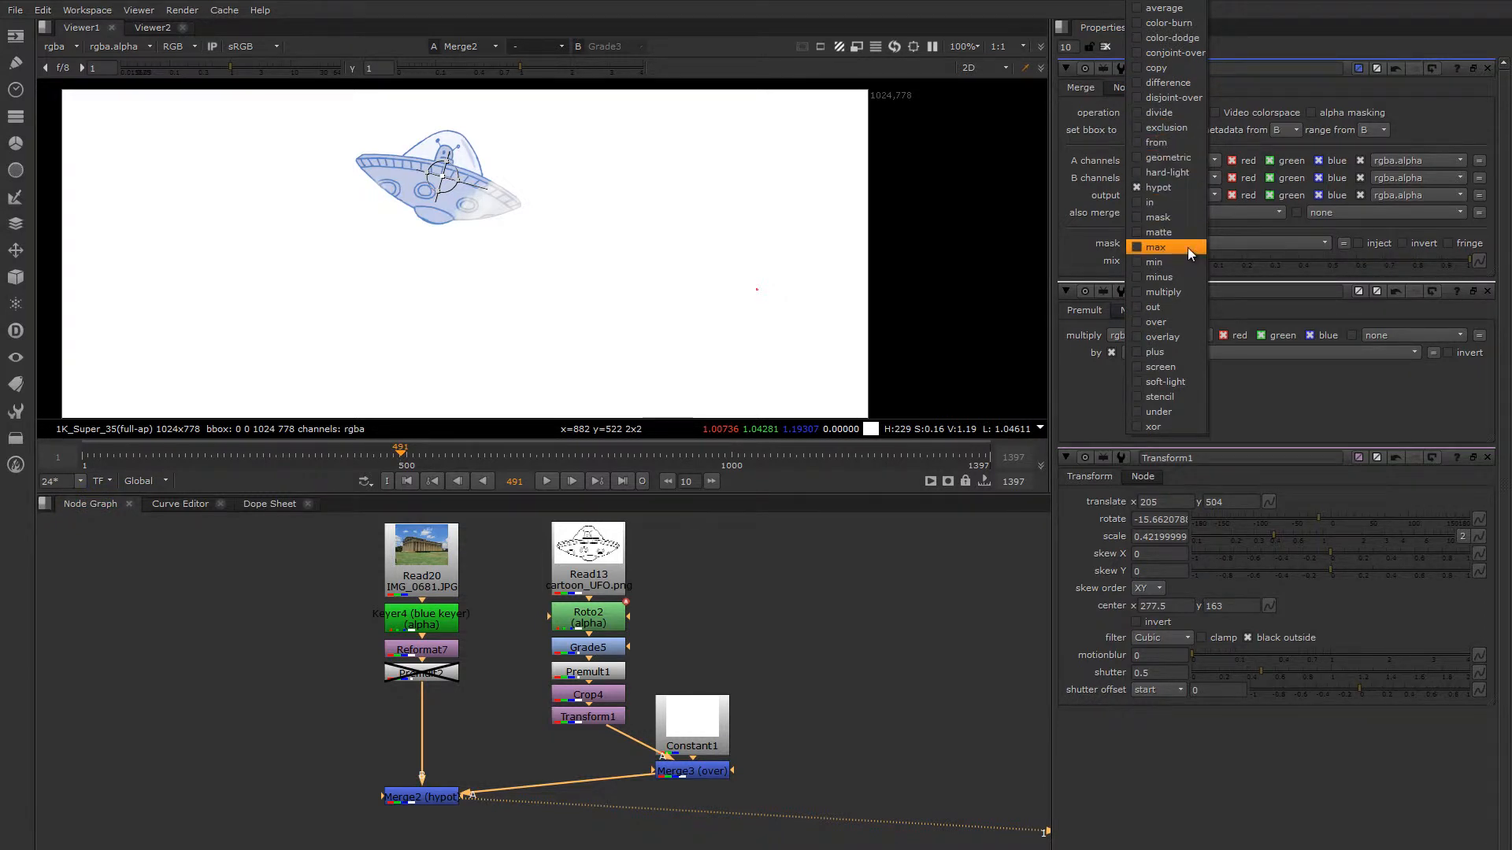
pyautogui.click(1173, 291)
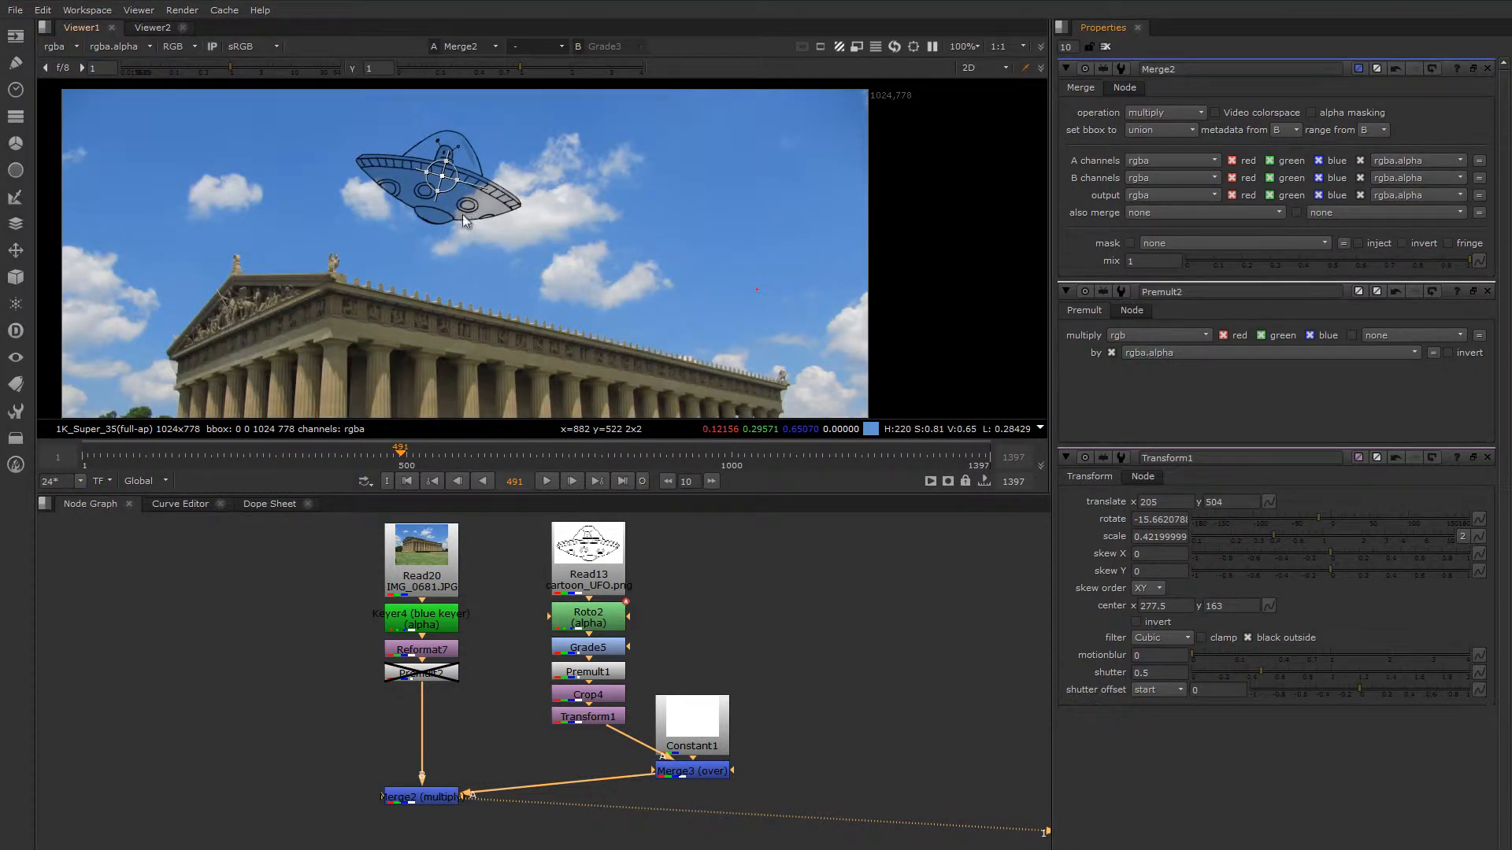
pyautogui.click(595, 646)
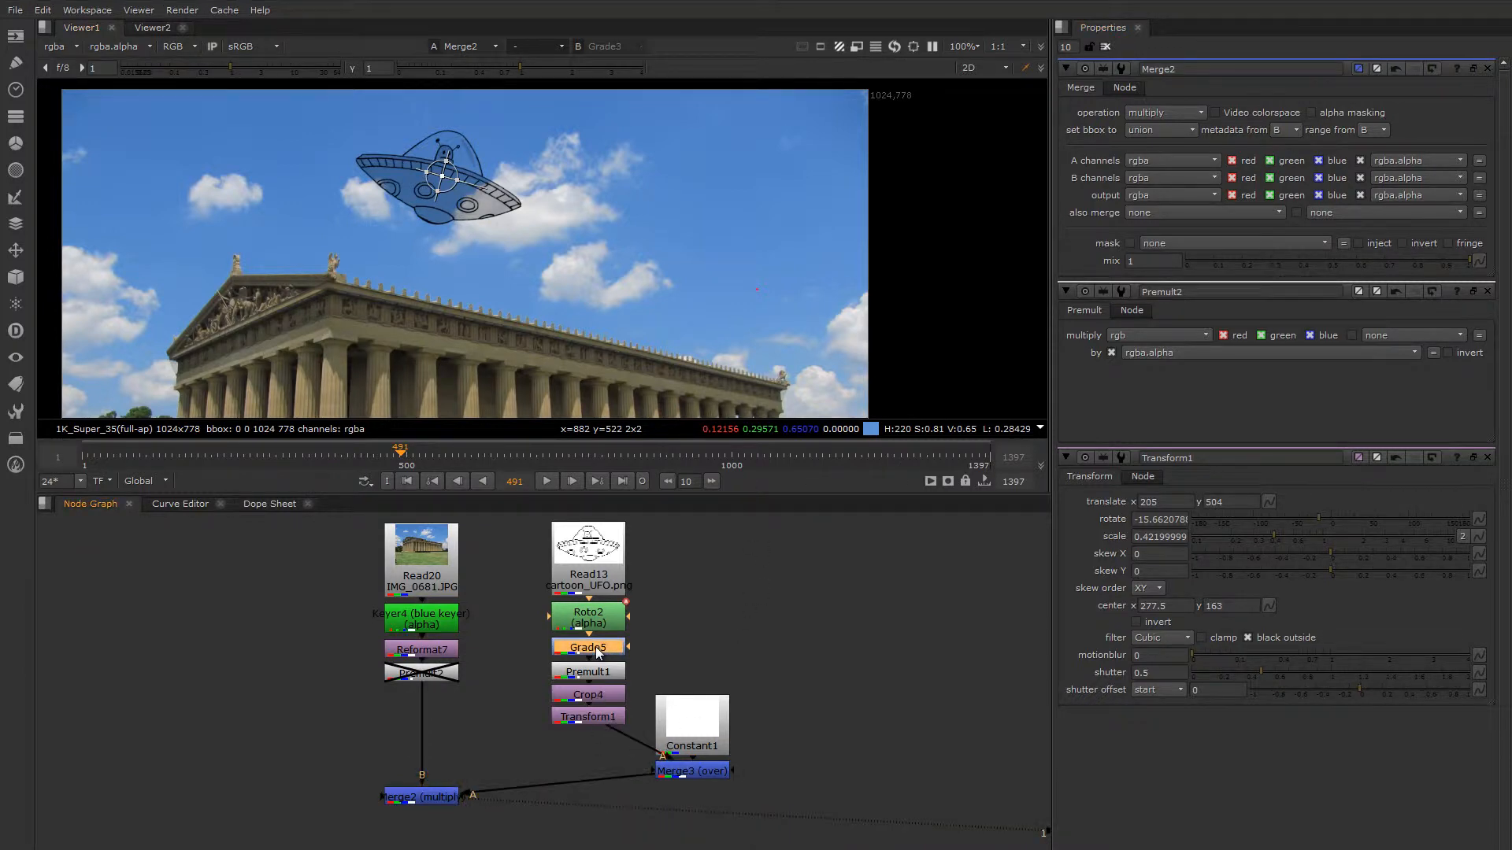
pyautogui.press('d')
# Step: Straighten the UFO to a rotation of 0 and move it to about x 171, y 499
pyautogui.scroll(2, 442, 181)
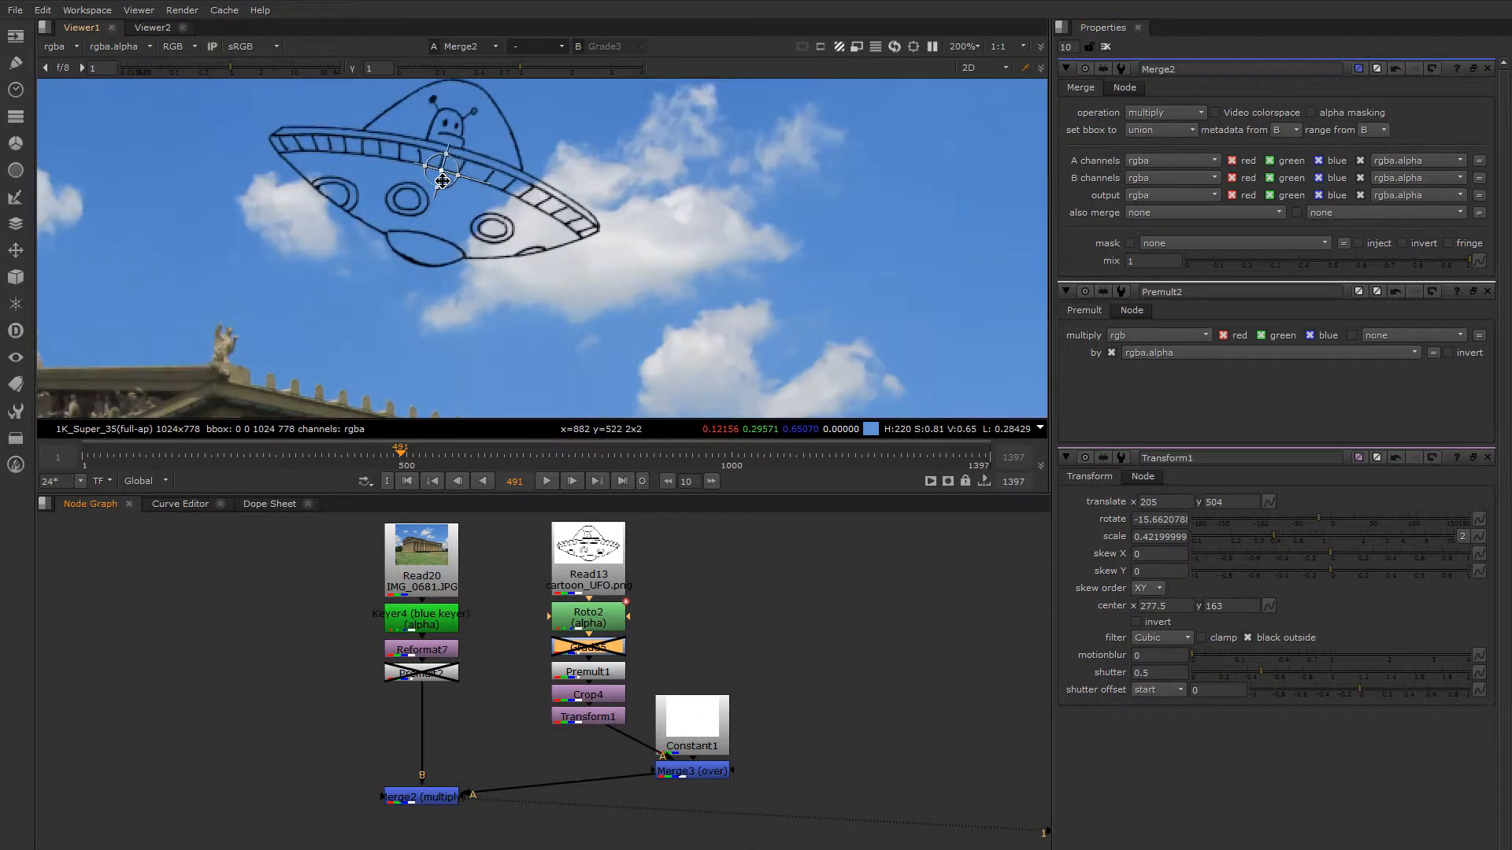
pyautogui.scroll(1, 443, 180)
pyautogui.moveTo(442, 180); pyautogui.dragTo(500, 203)
pyautogui.scroll(-3, 513, 213)
pyautogui.scroll(-1, 514, 213)
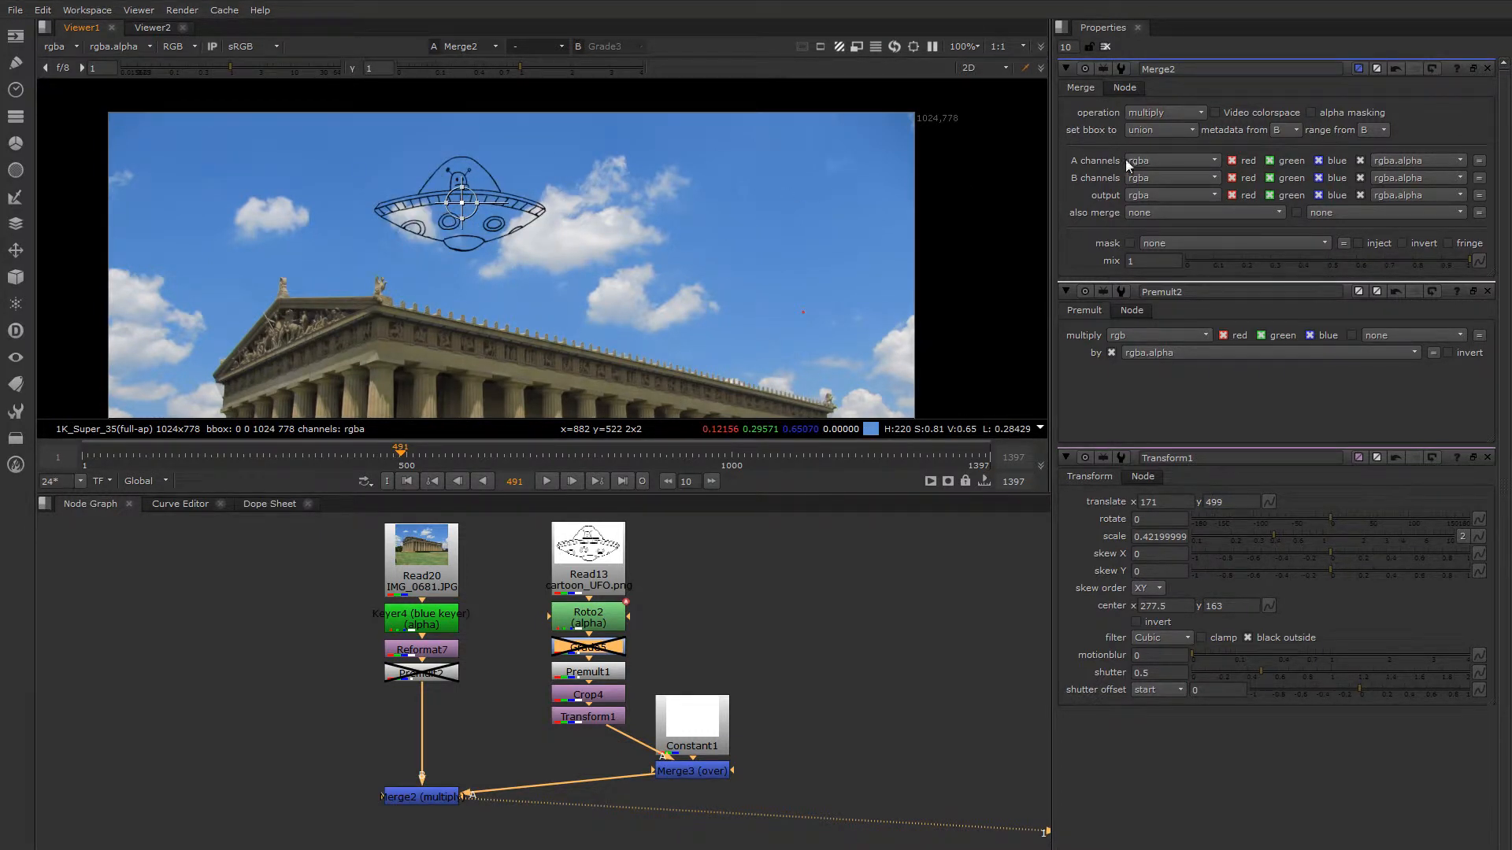
# Step: Set Merge2's operation to max and compare the result with its Merge3 and Premult2 inputs
pyautogui.click(1150, 113)
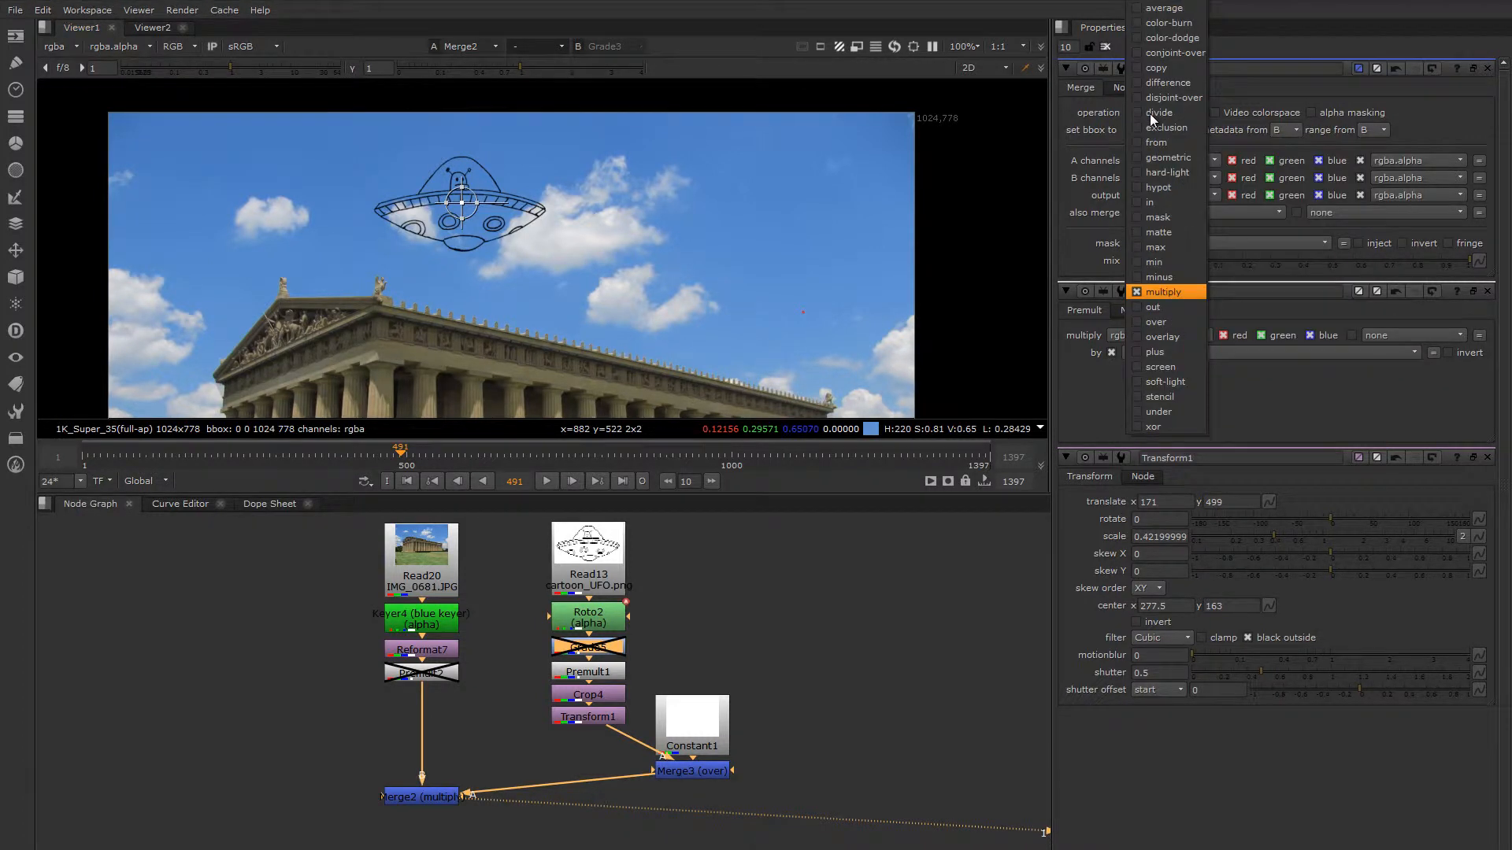
pyautogui.click(1164, 250)
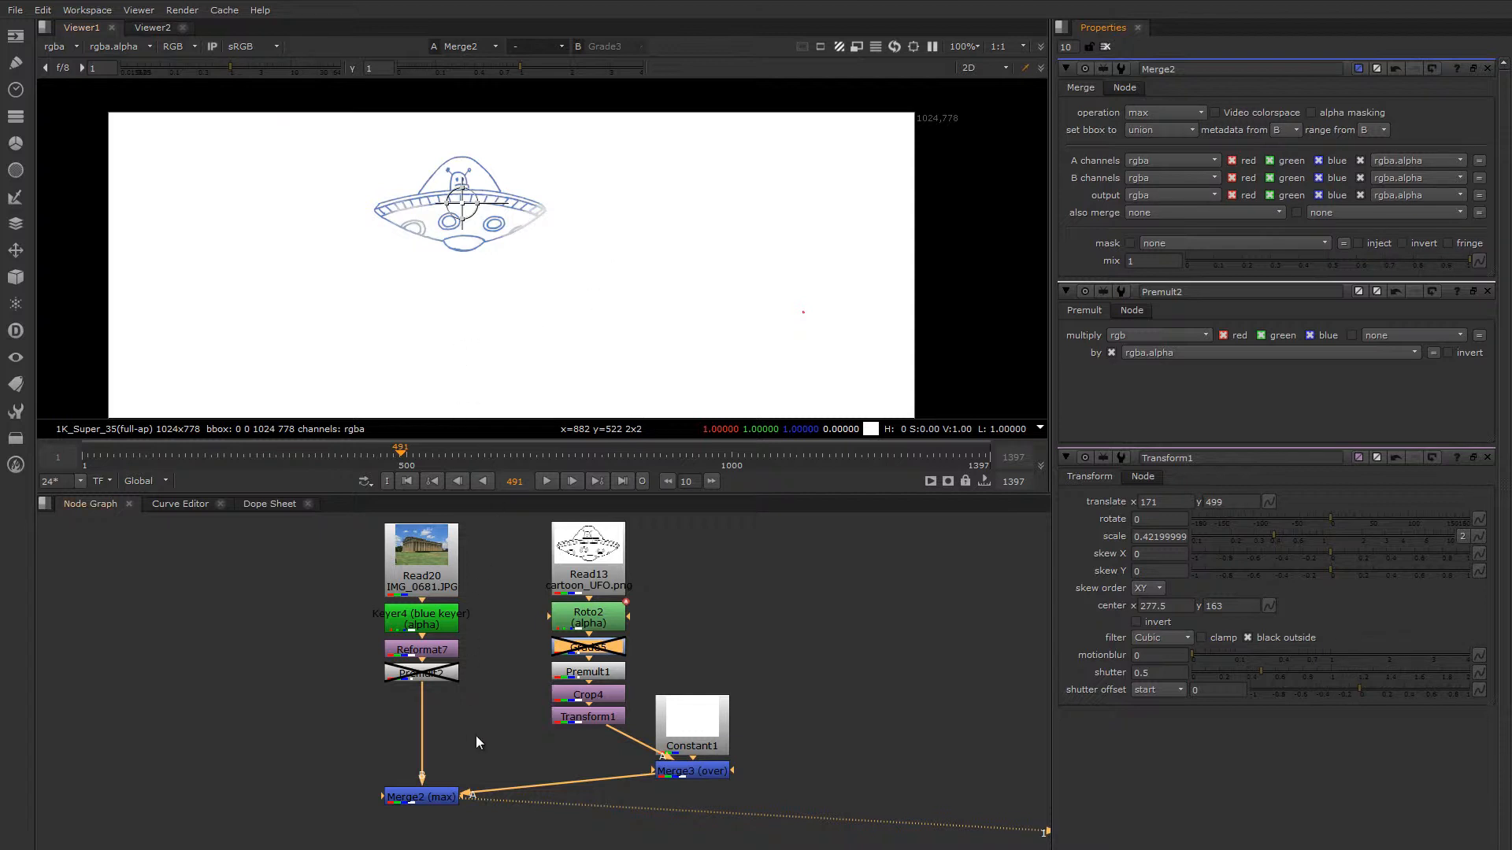
pyautogui.click(687, 771)
pyautogui.press('1')
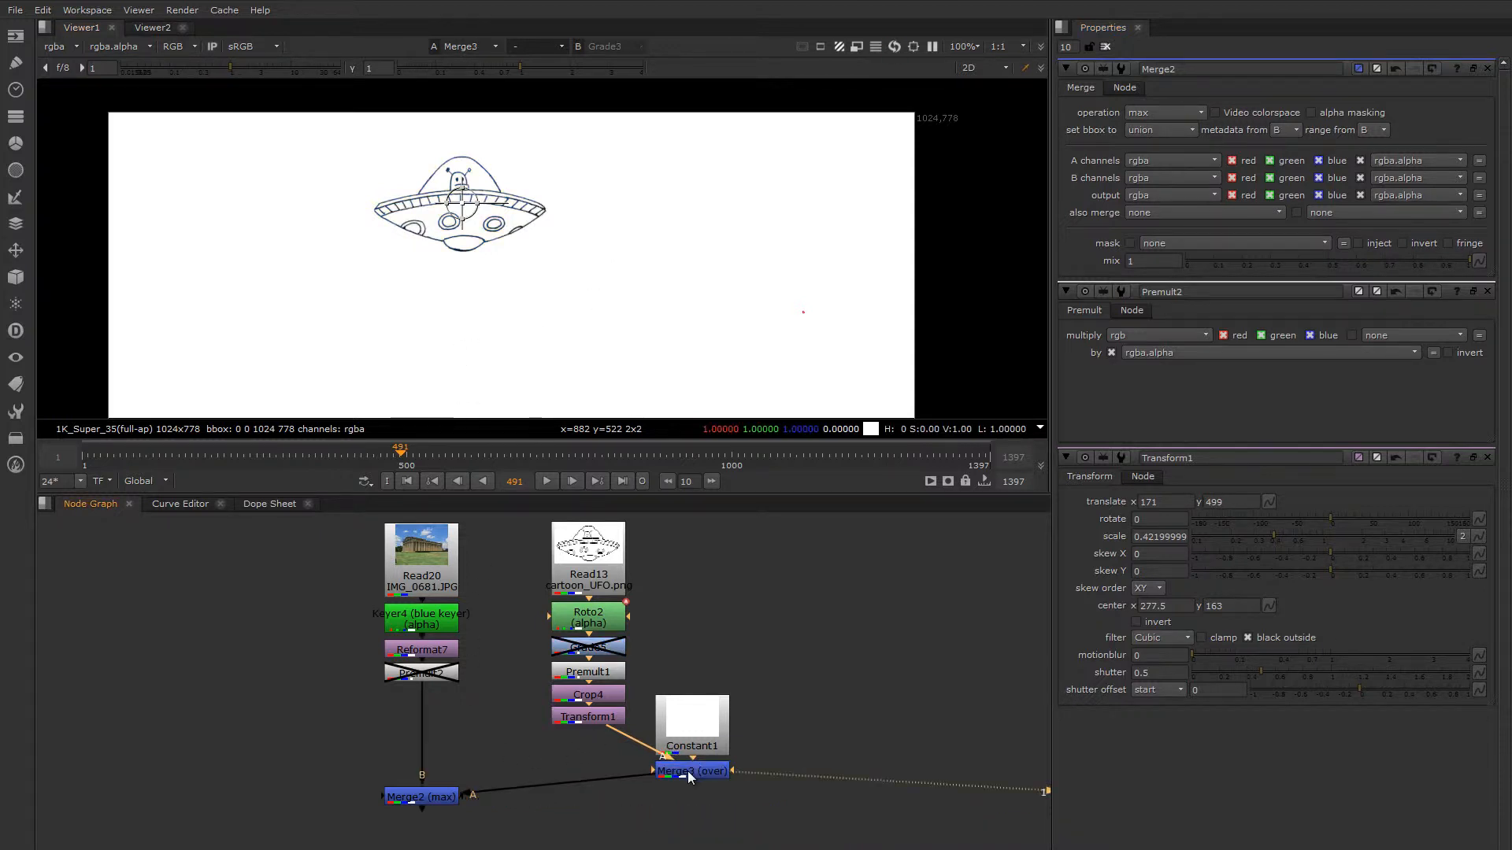
pyautogui.click(423, 674)
pyautogui.press('1')
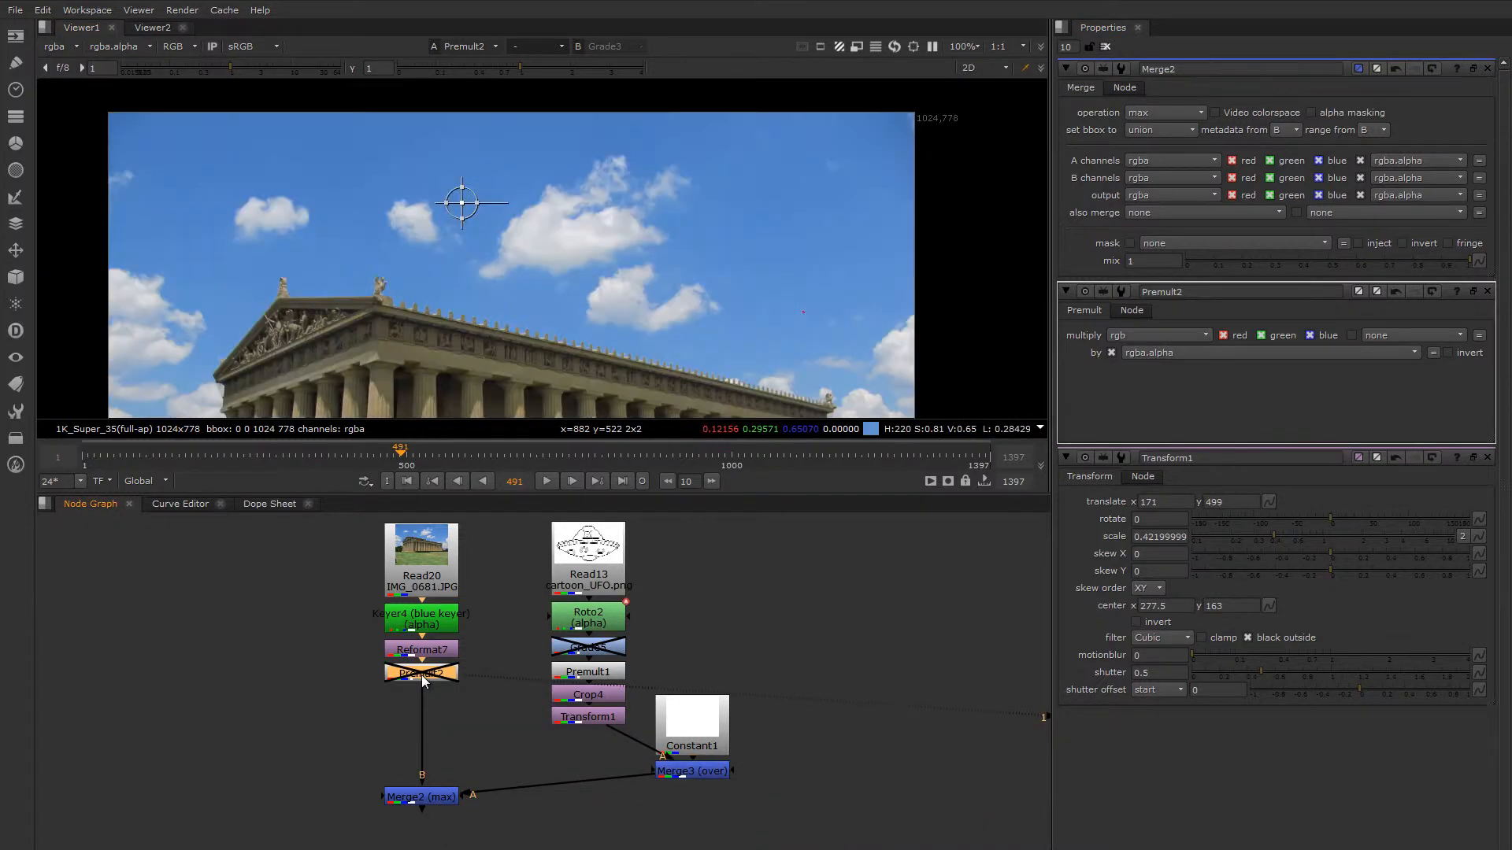
pyautogui.click(432, 797)
pyautogui.press('1')
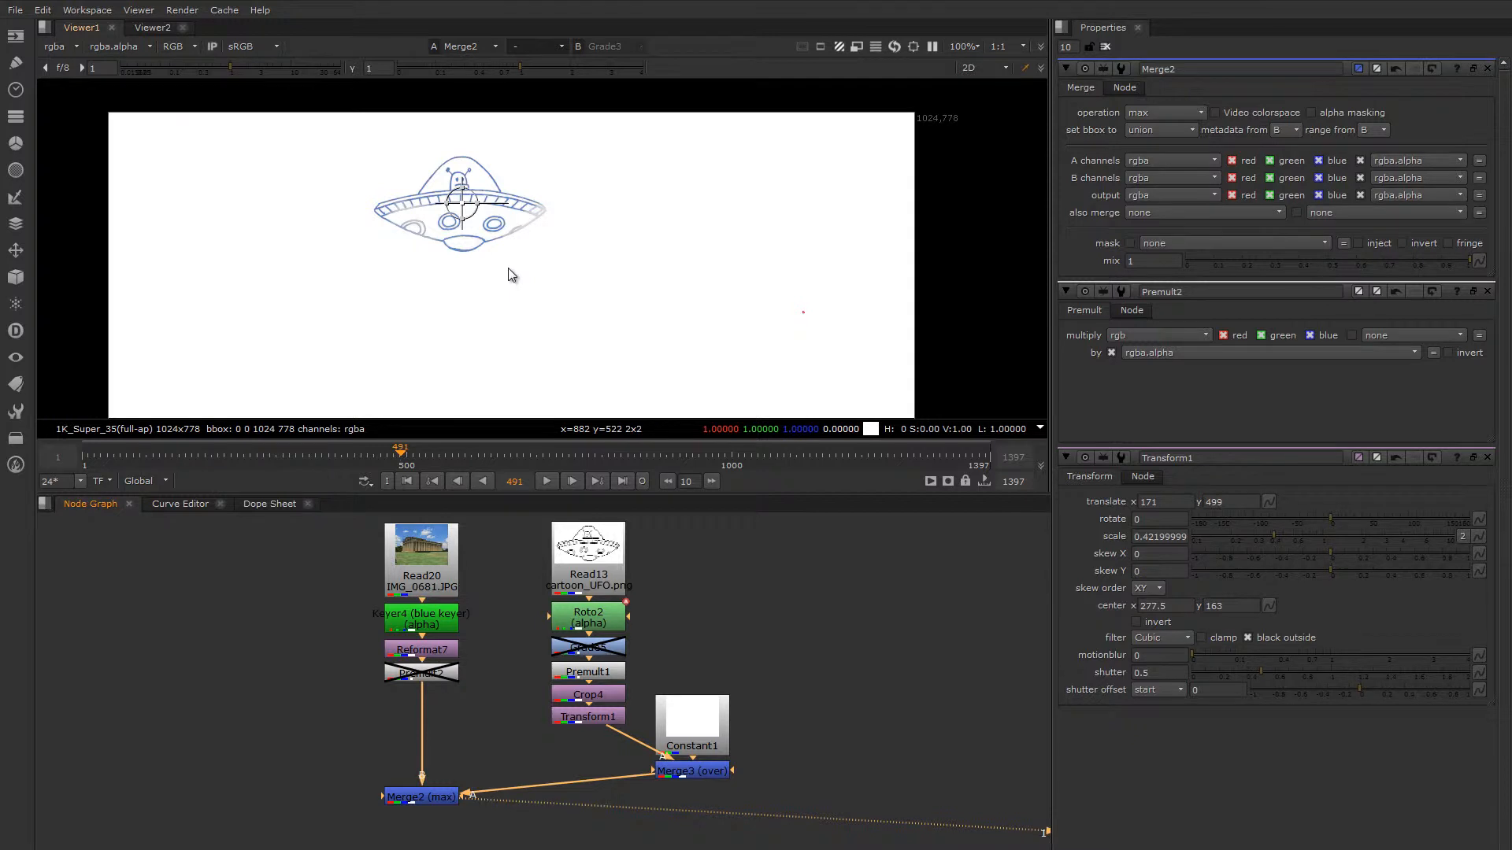
# Step: Set Merge2's operation to min and inspect the UFO's outlines against the sky up close
pyautogui.click(1150, 115)
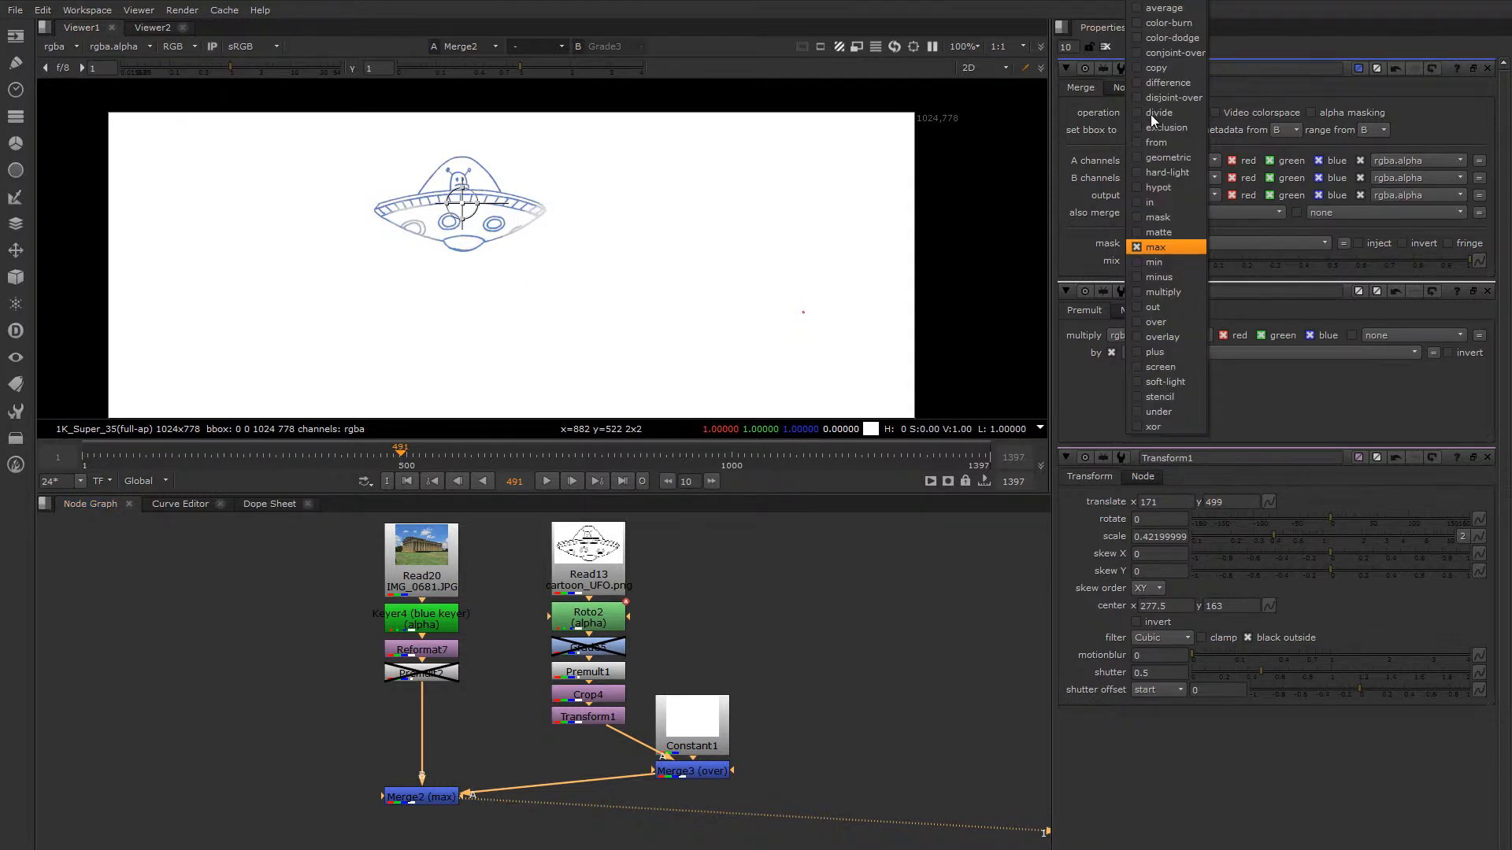
pyautogui.click(1168, 263)
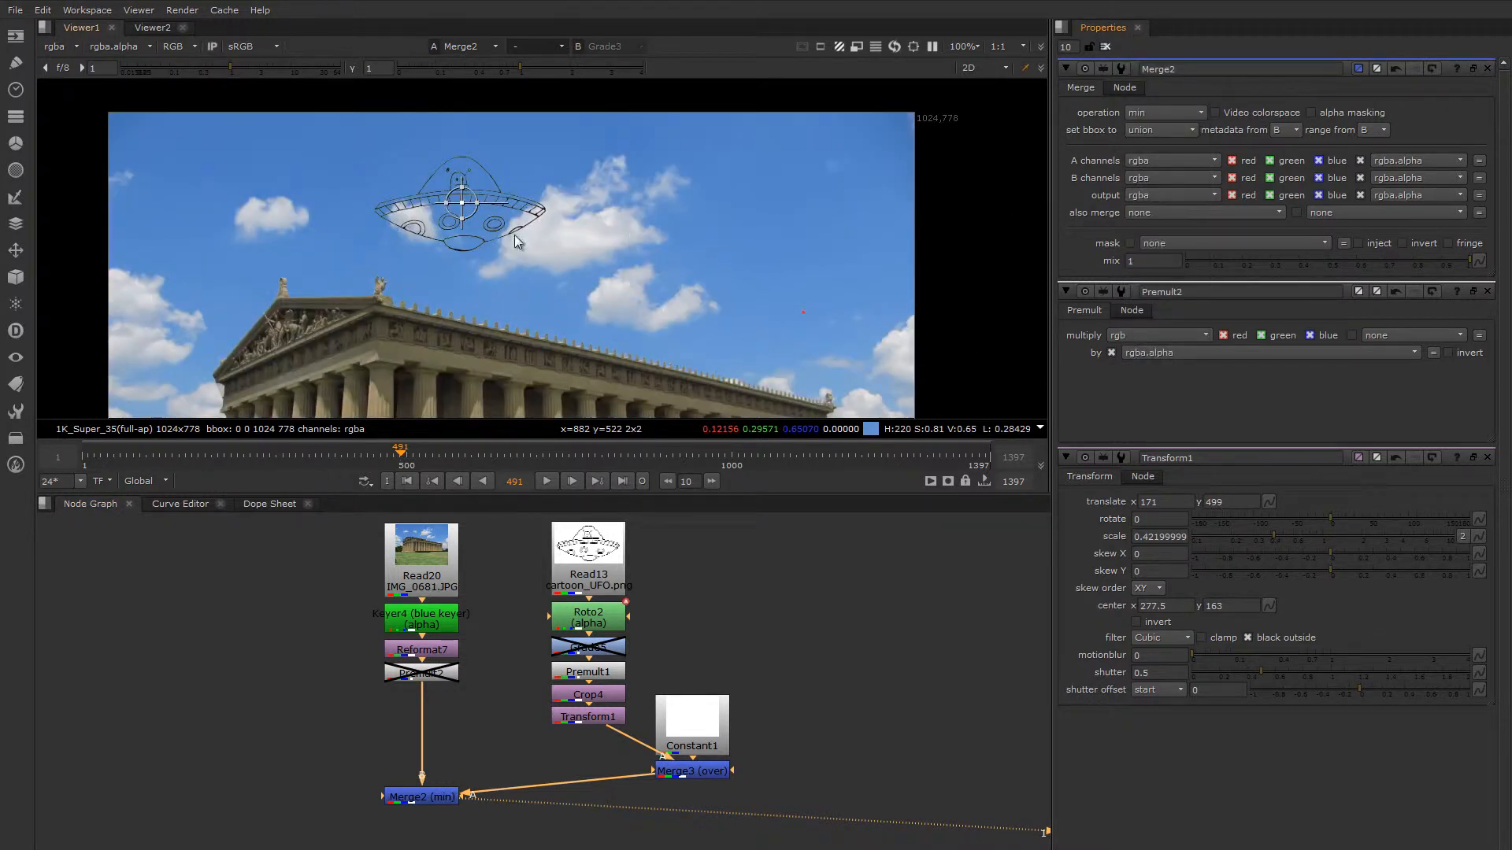
pyautogui.scroll(2, 462, 232)
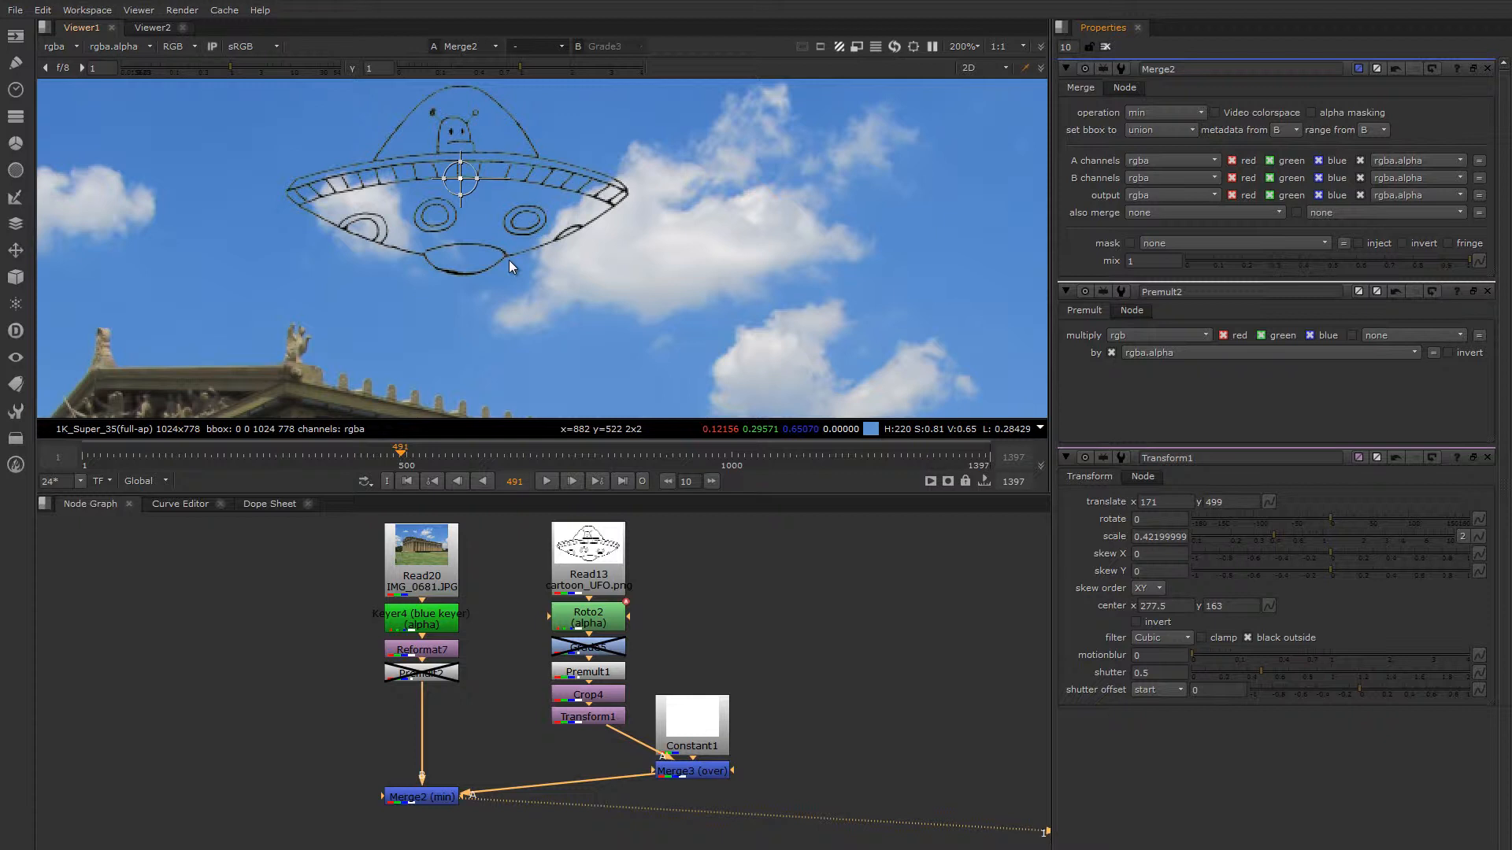
pyautogui.scroll(1, 509, 260)
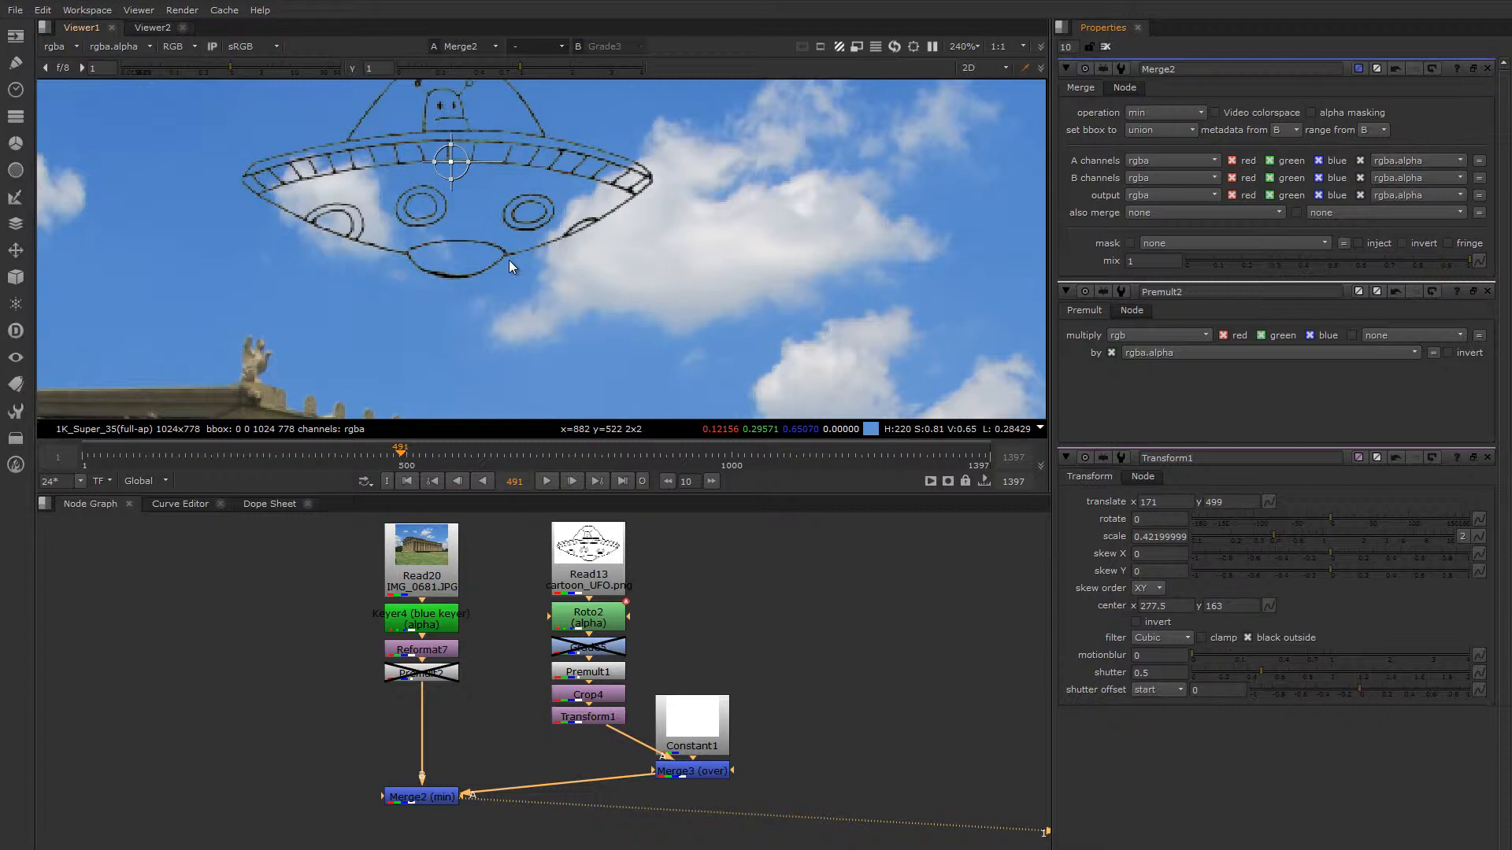
pyautogui.scroll(-2, 508, 260)
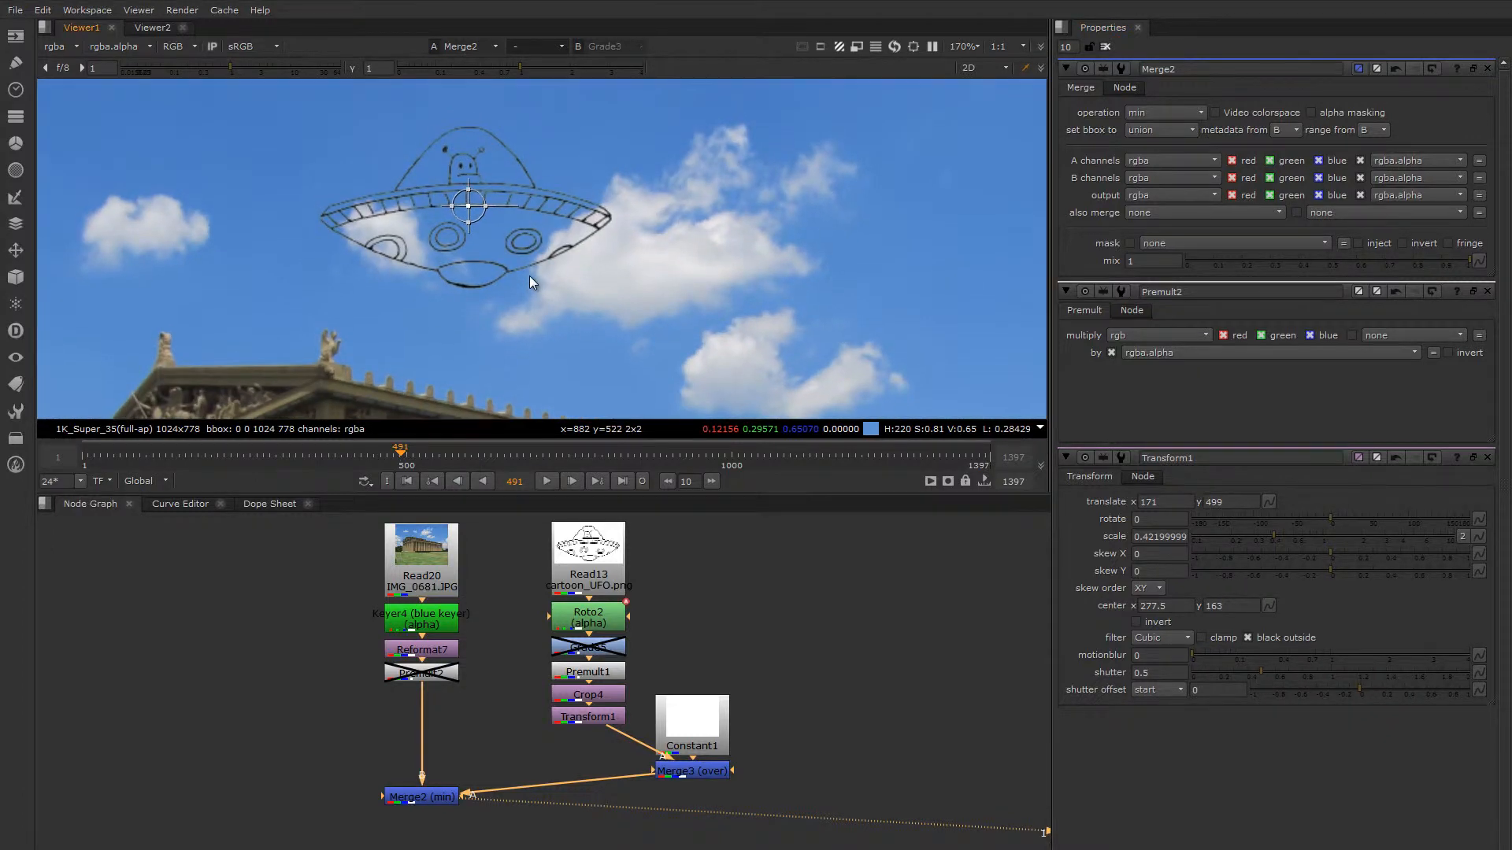
pyautogui.click(1171, 115)
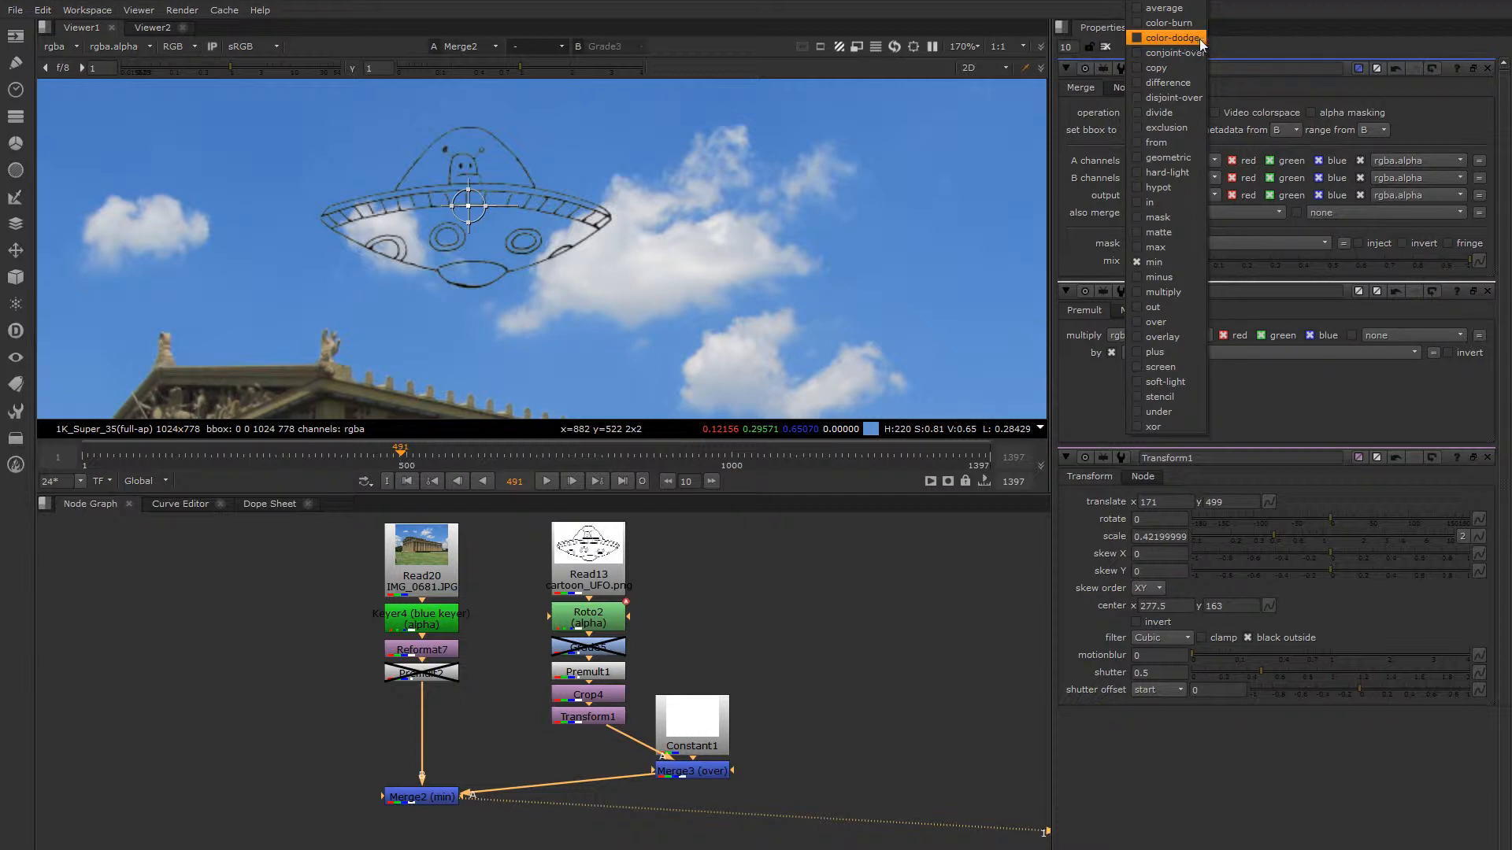
pyautogui.click(1260, 35)
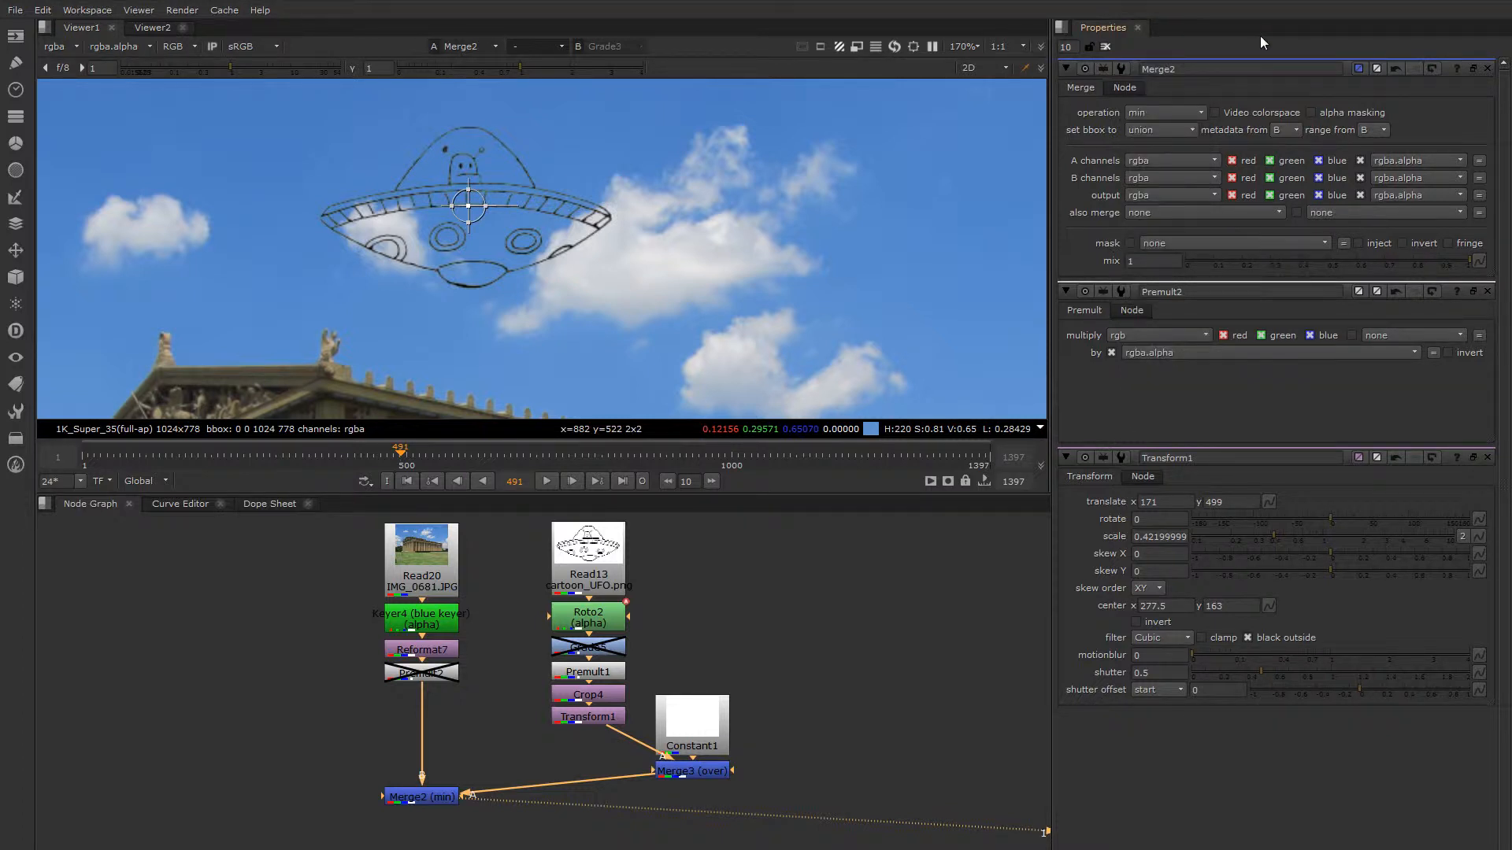
# Step: Set Merge2's operation to out and reconnect its A input to Transform1
pyautogui.click(1160, 112)
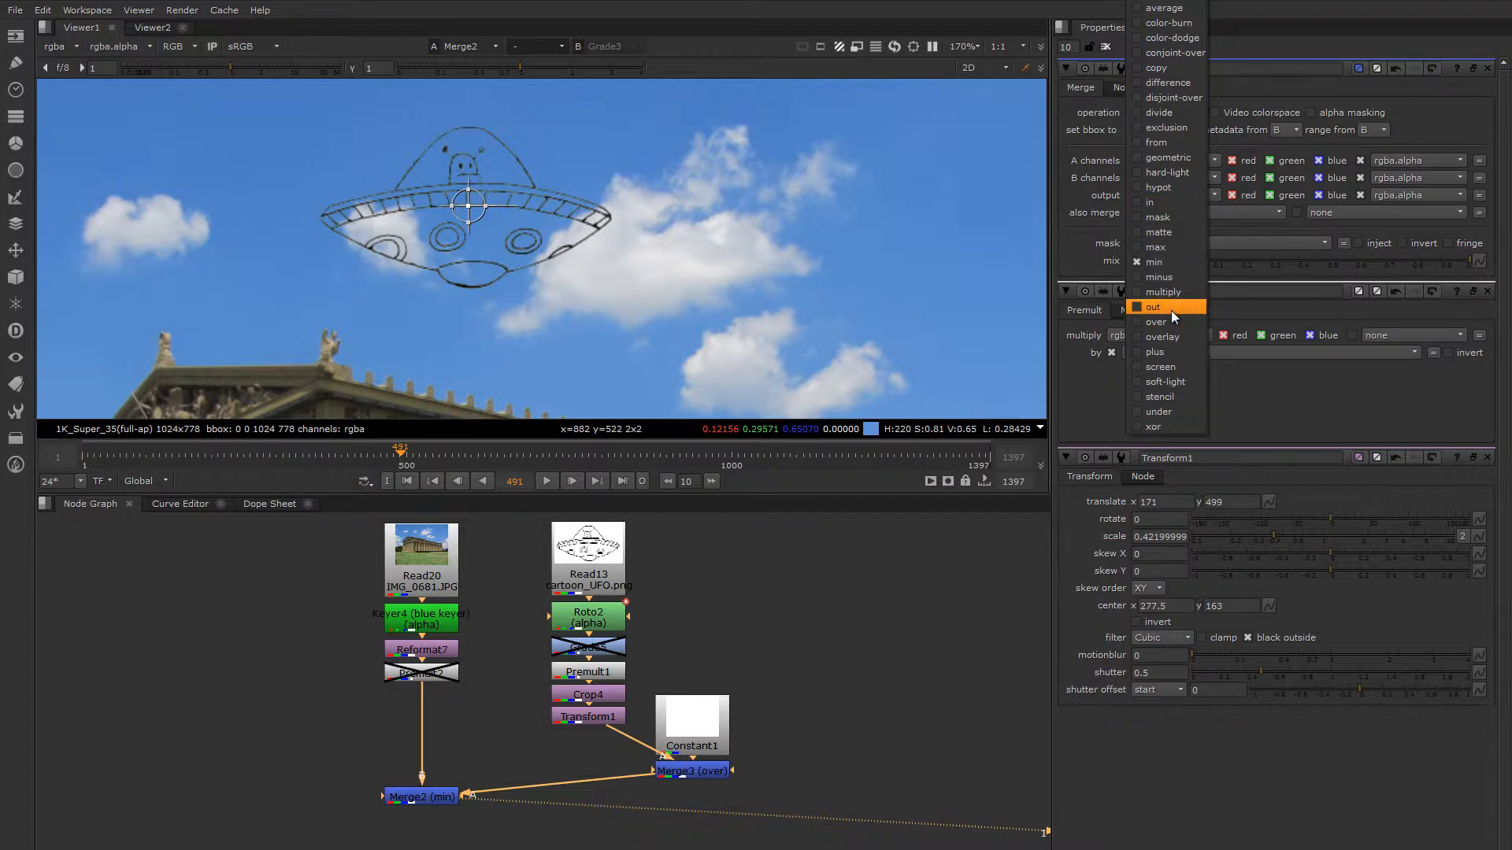
pyautogui.click(1151, 307)
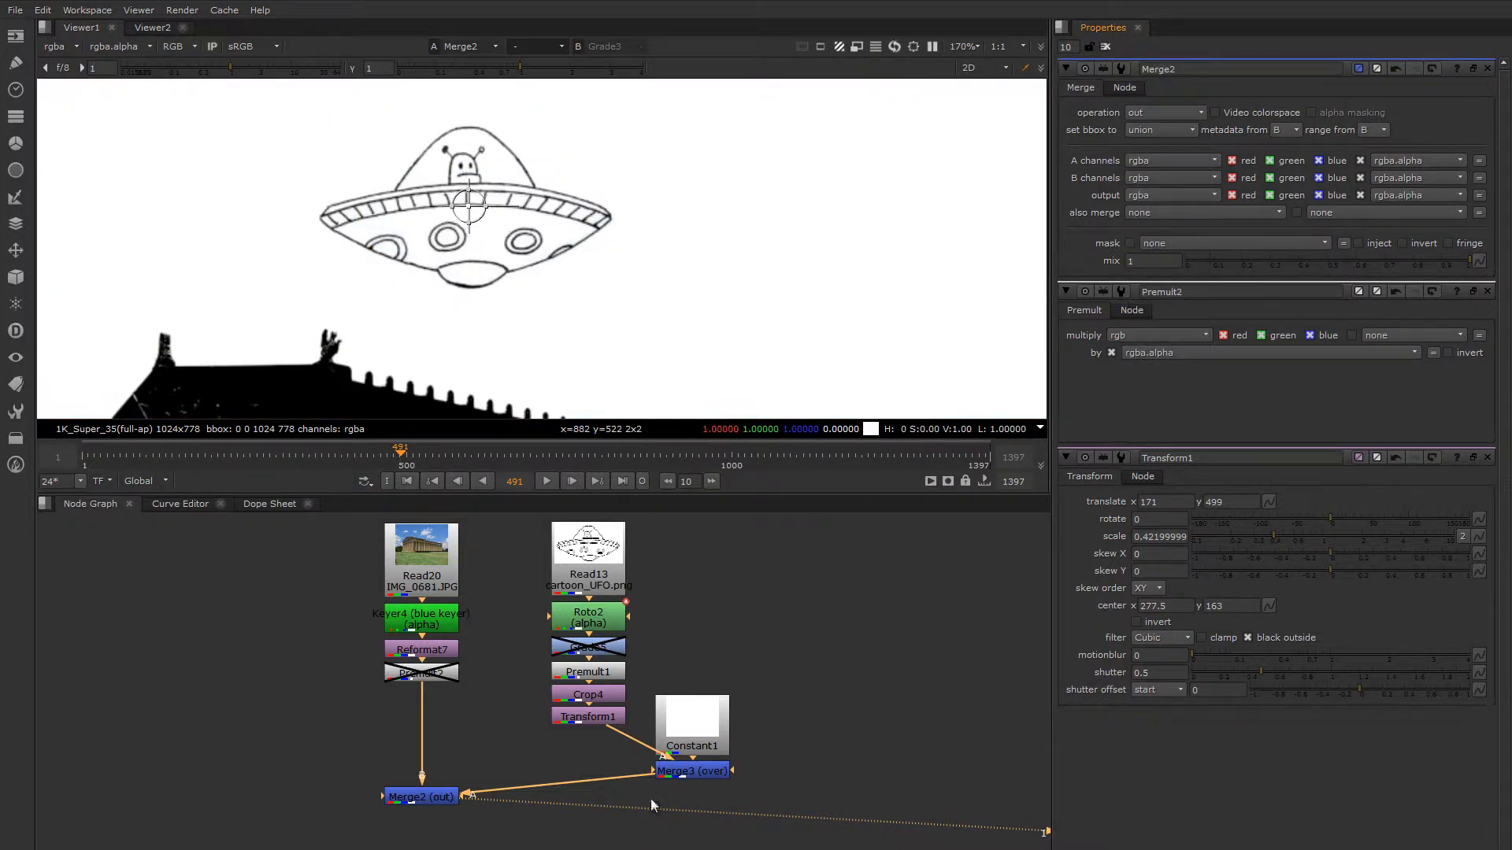
pyautogui.moveTo(637, 775); pyautogui.dragTo(575, 722)
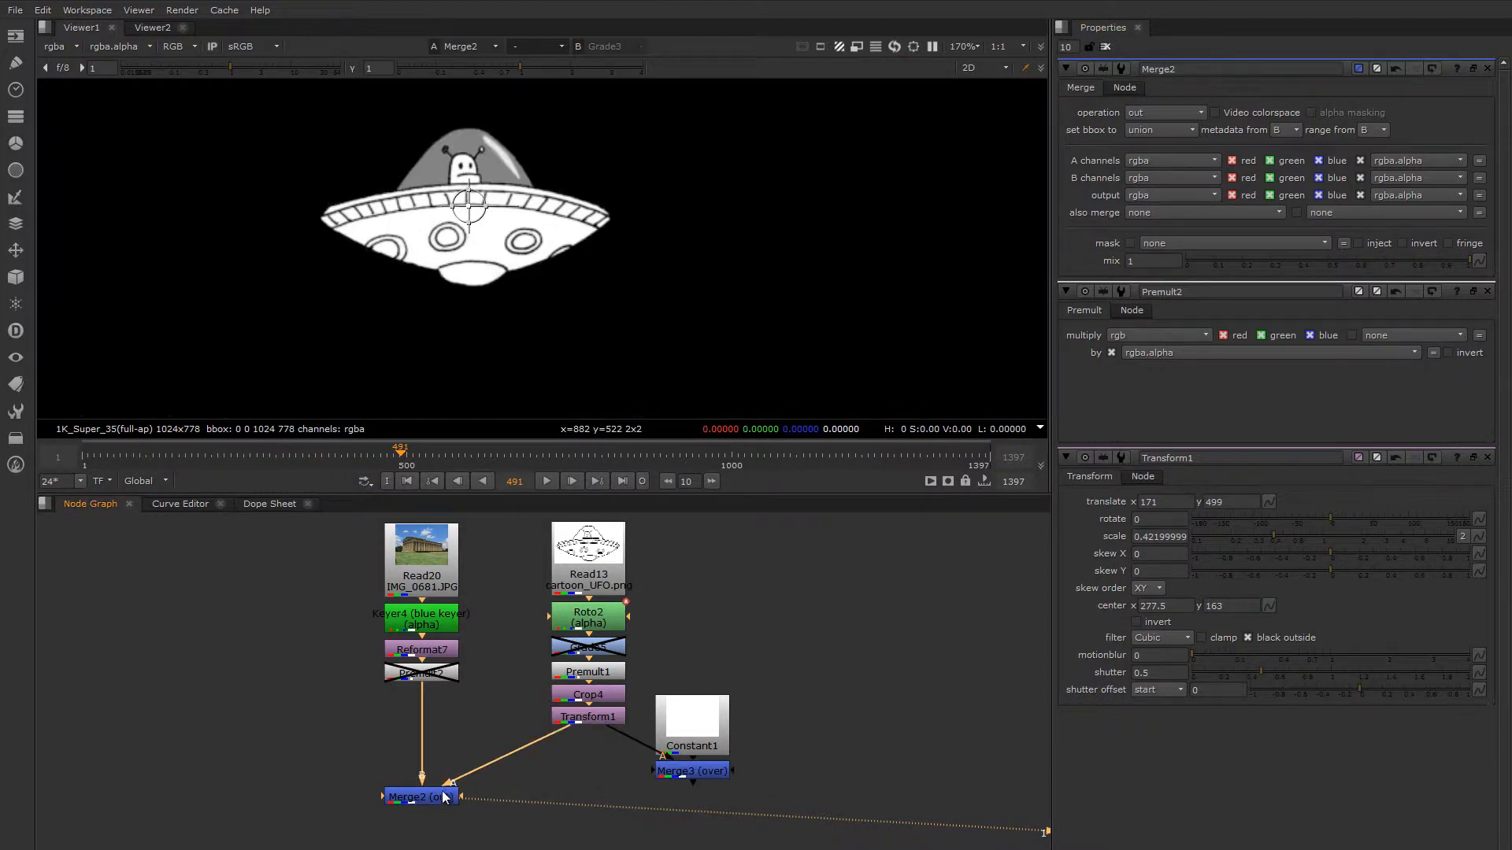
pyautogui.click(433, 797)
pyautogui.moveTo(433, 801); pyautogui.dragTo(433, 808)
# Step: Check the building's alpha matte at Premult2 and return the viewer to Merge2
pyautogui.scroll(-5, 551, 268)
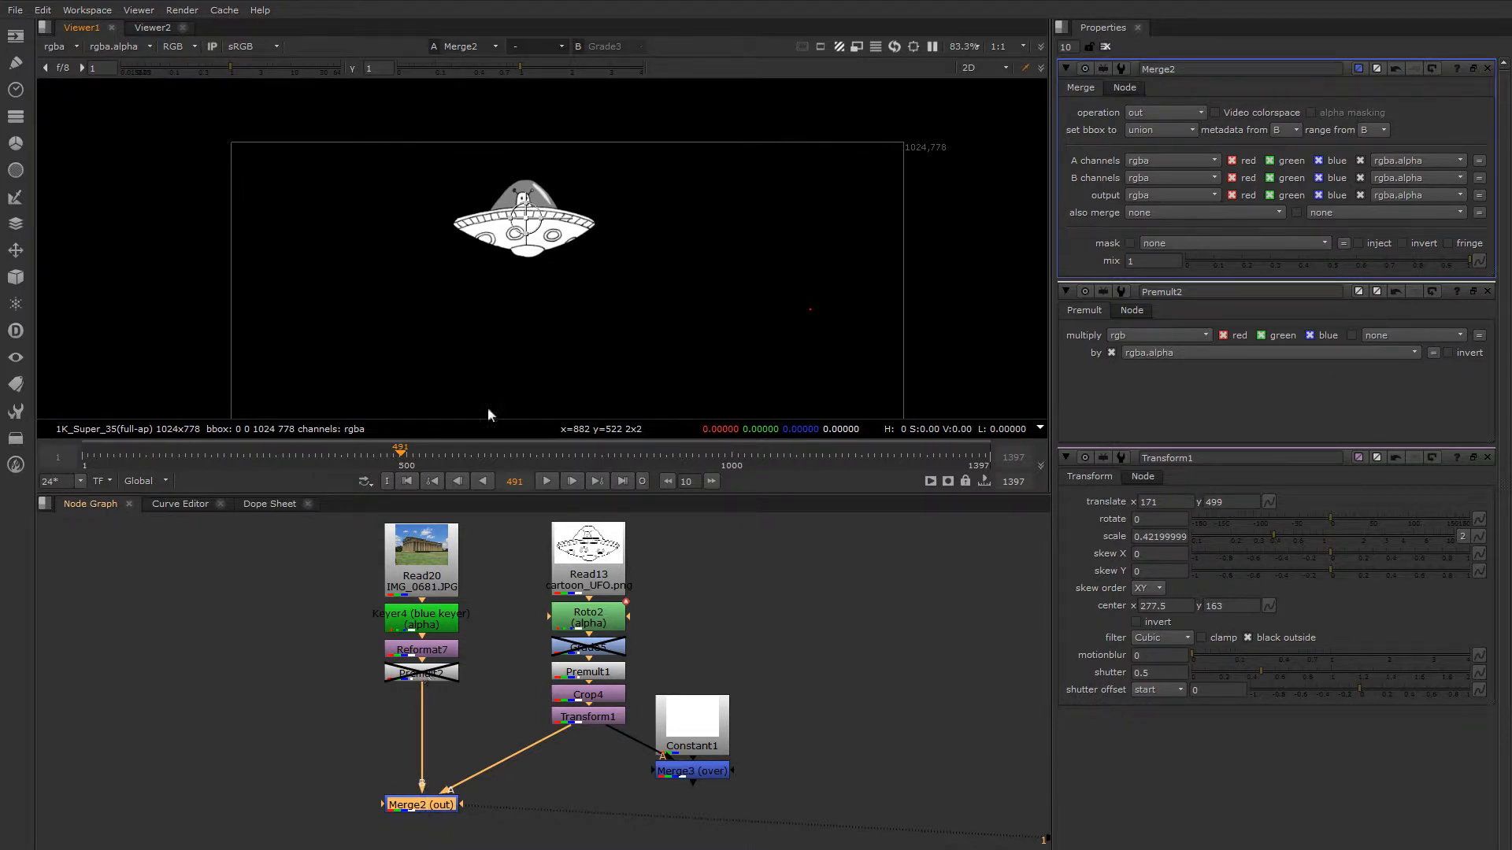
pyautogui.moveTo(510, 335); pyautogui.dragTo(475, 237, button='middle')
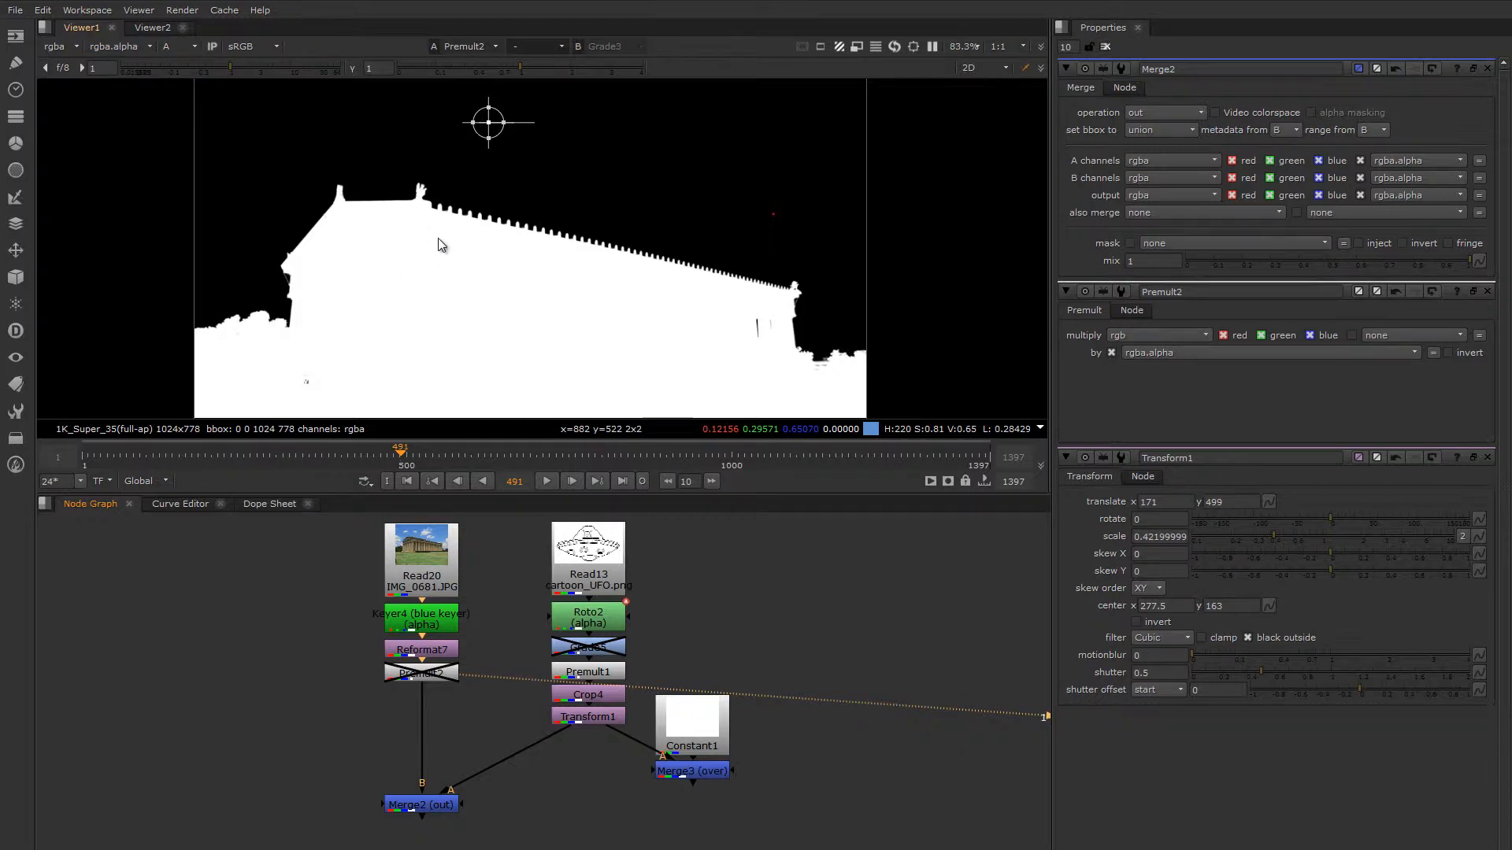
pyautogui.click(437, 807)
pyautogui.press('1')
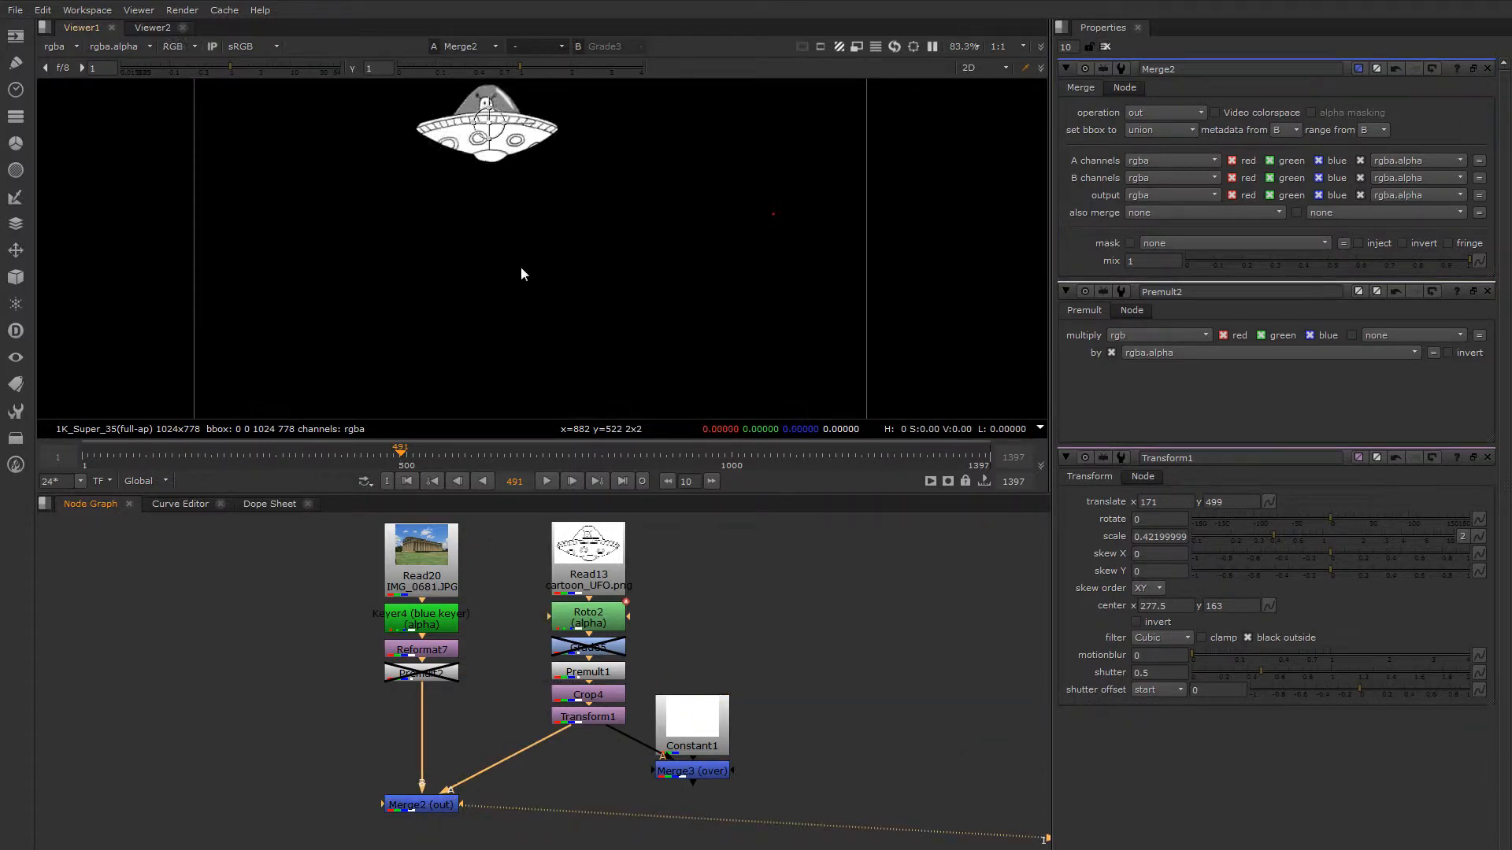
# Step: Lower the UFO onto the building's roofline at about x 140, y 389 and rotate it about 26 degrees
pyautogui.press('a')
pyautogui.moveTo(489, 144); pyautogui.dragTo(473, 224)
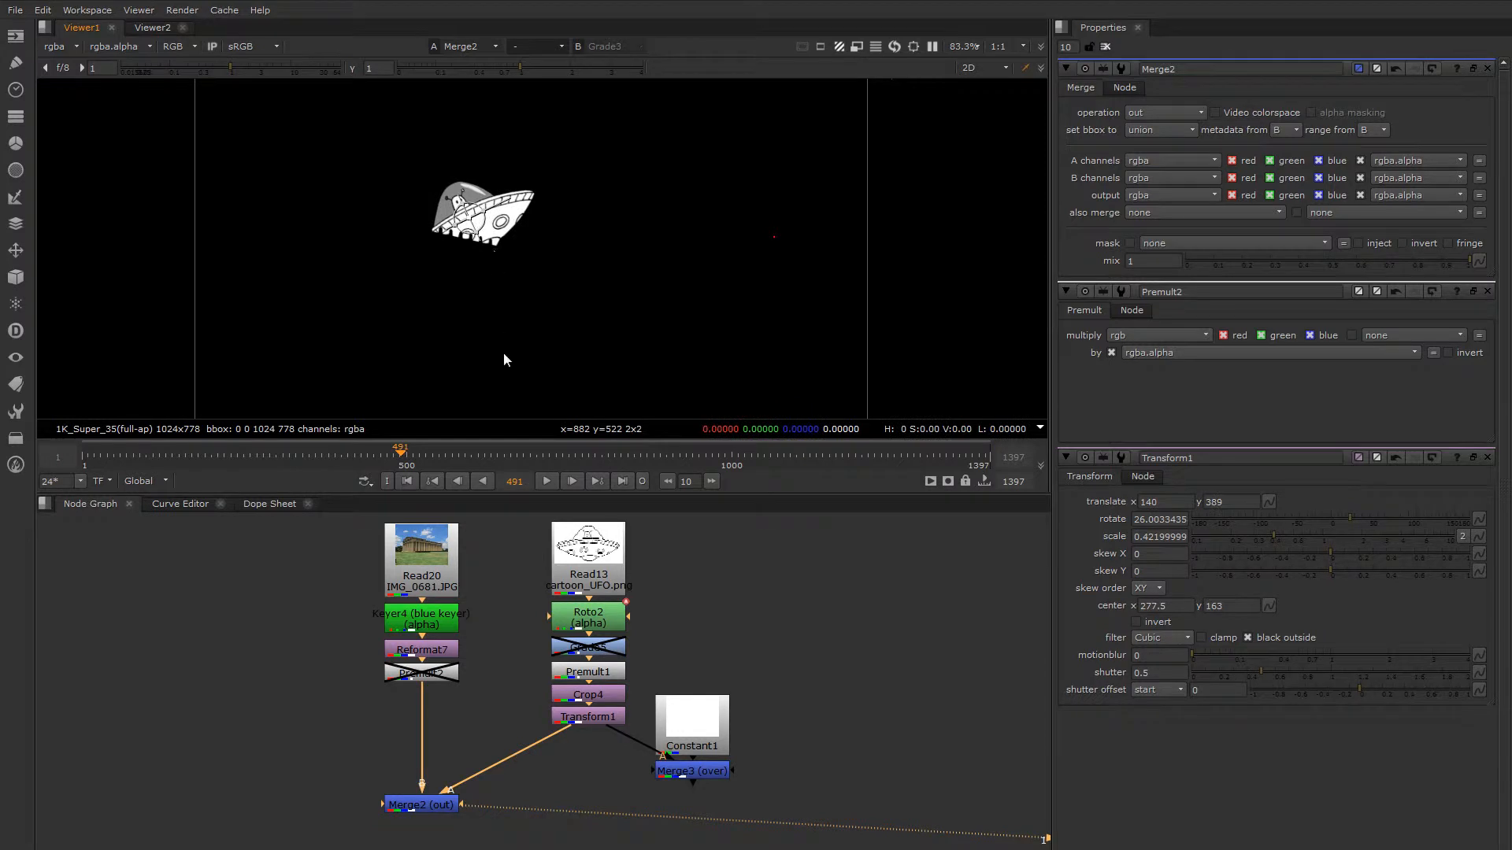
# Step: Inspect the out result and its alpha up close, comparing Merge2 with the temple image at Premult2
pyautogui.scroll(3, 471, 228)
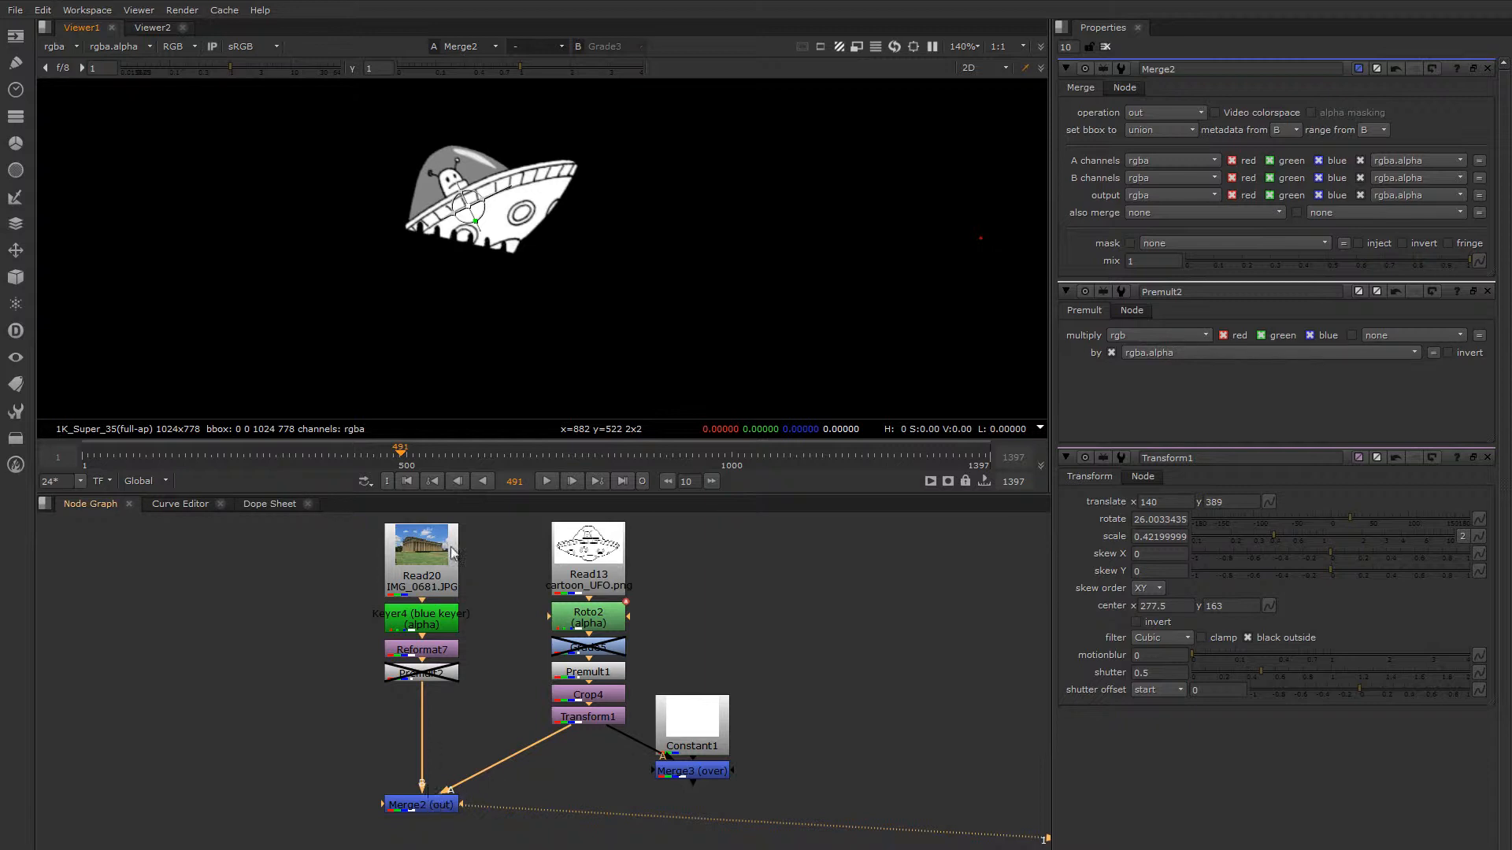
pyautogui.press('a')
pyautogui.press('a')
pyautogui.click(425, 673)
pyautogui.press('1')
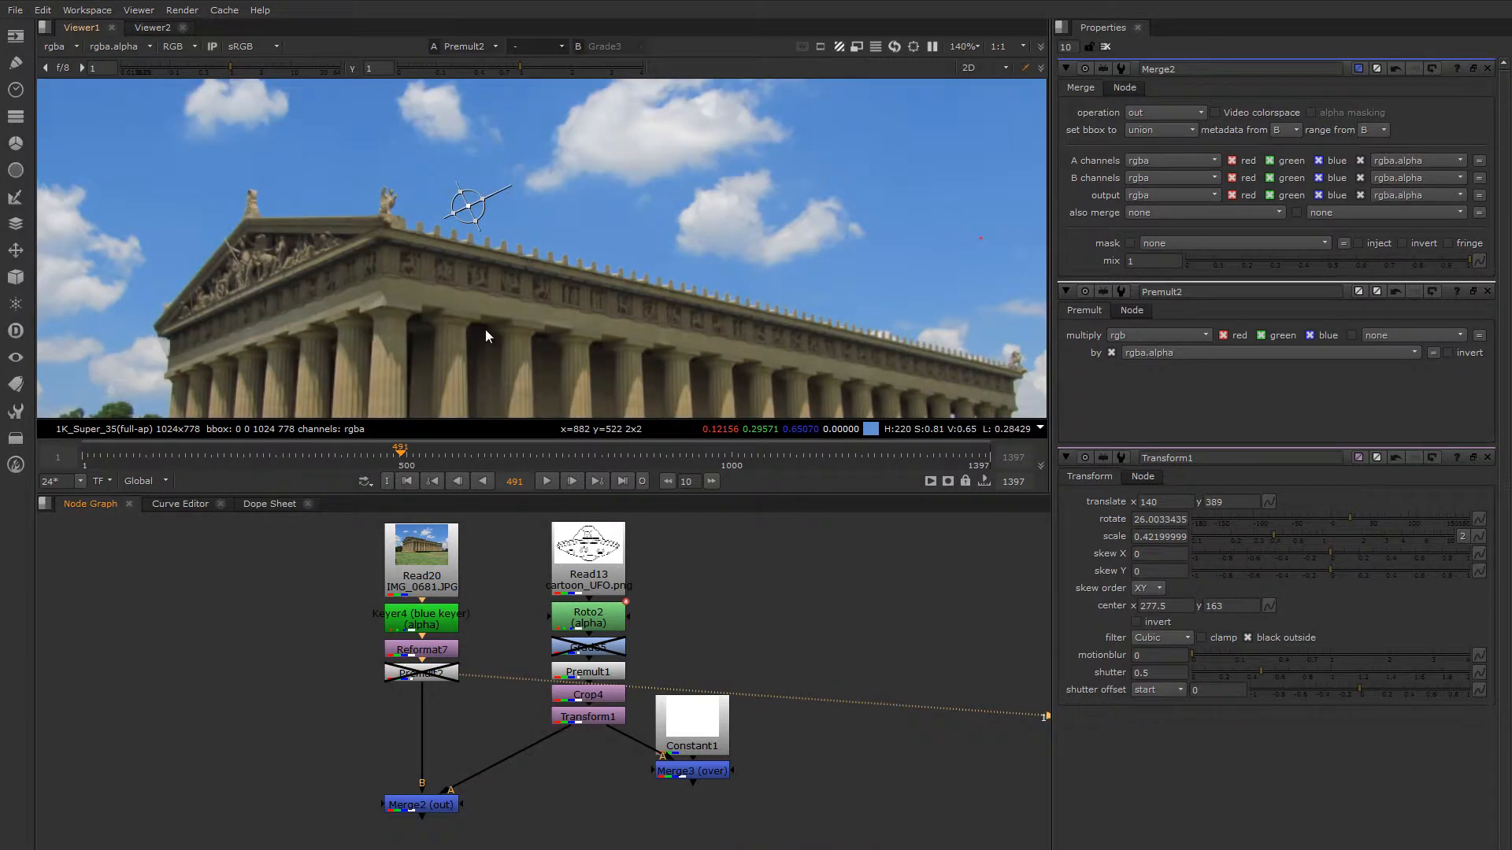
pyautogui.click(438, 803)
pyautogui.press('1')
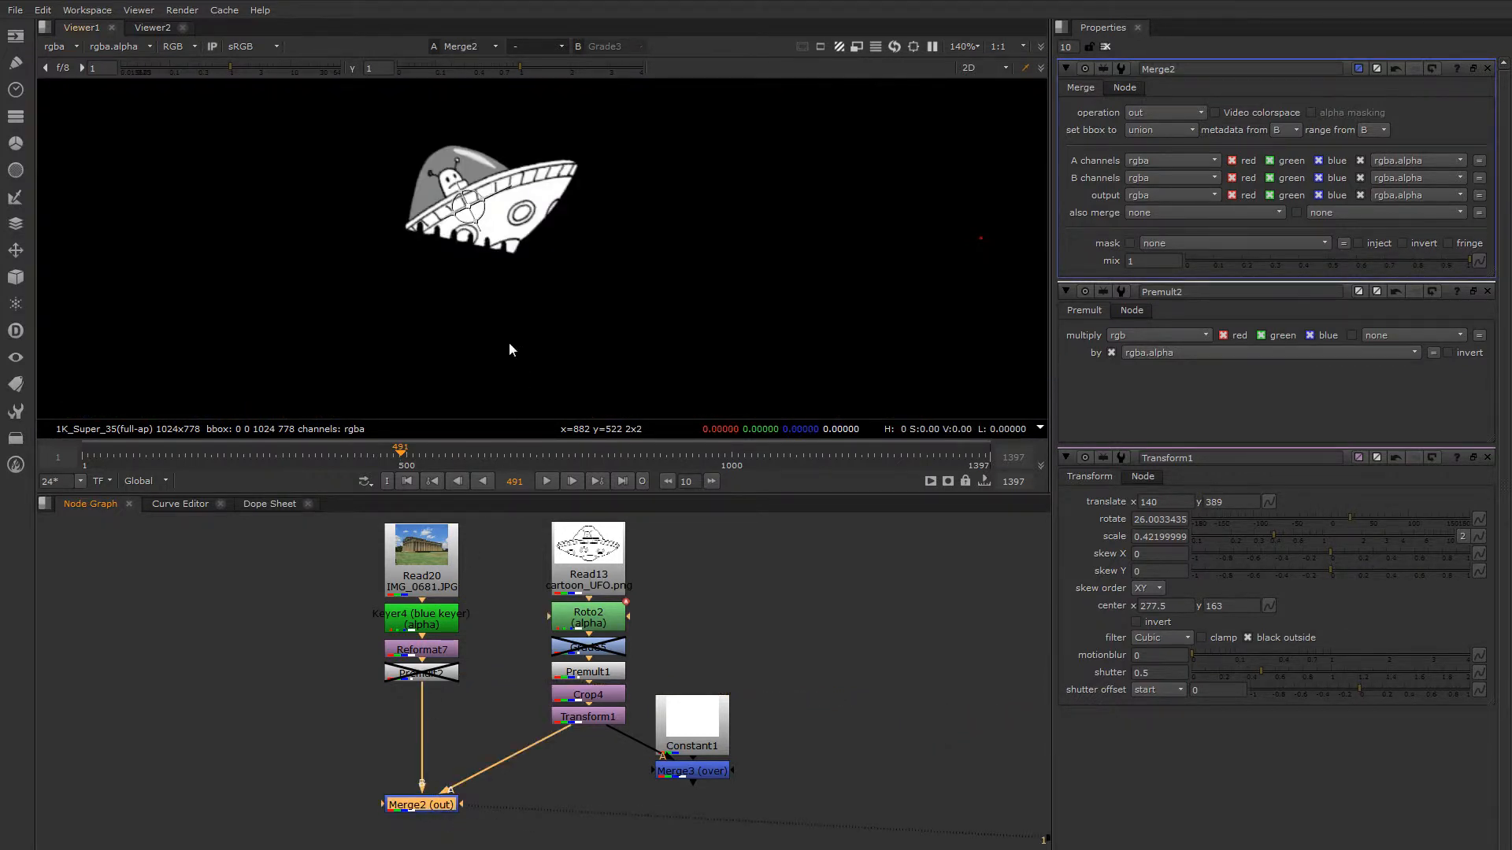
# Step: Nudge the UFO to about x 149.5, y 383.5, set Merge2's operation to in, and lower the UFO over the building
pyautogui.moveTo(470, 206); pyautogui.dragTo(479, 213)
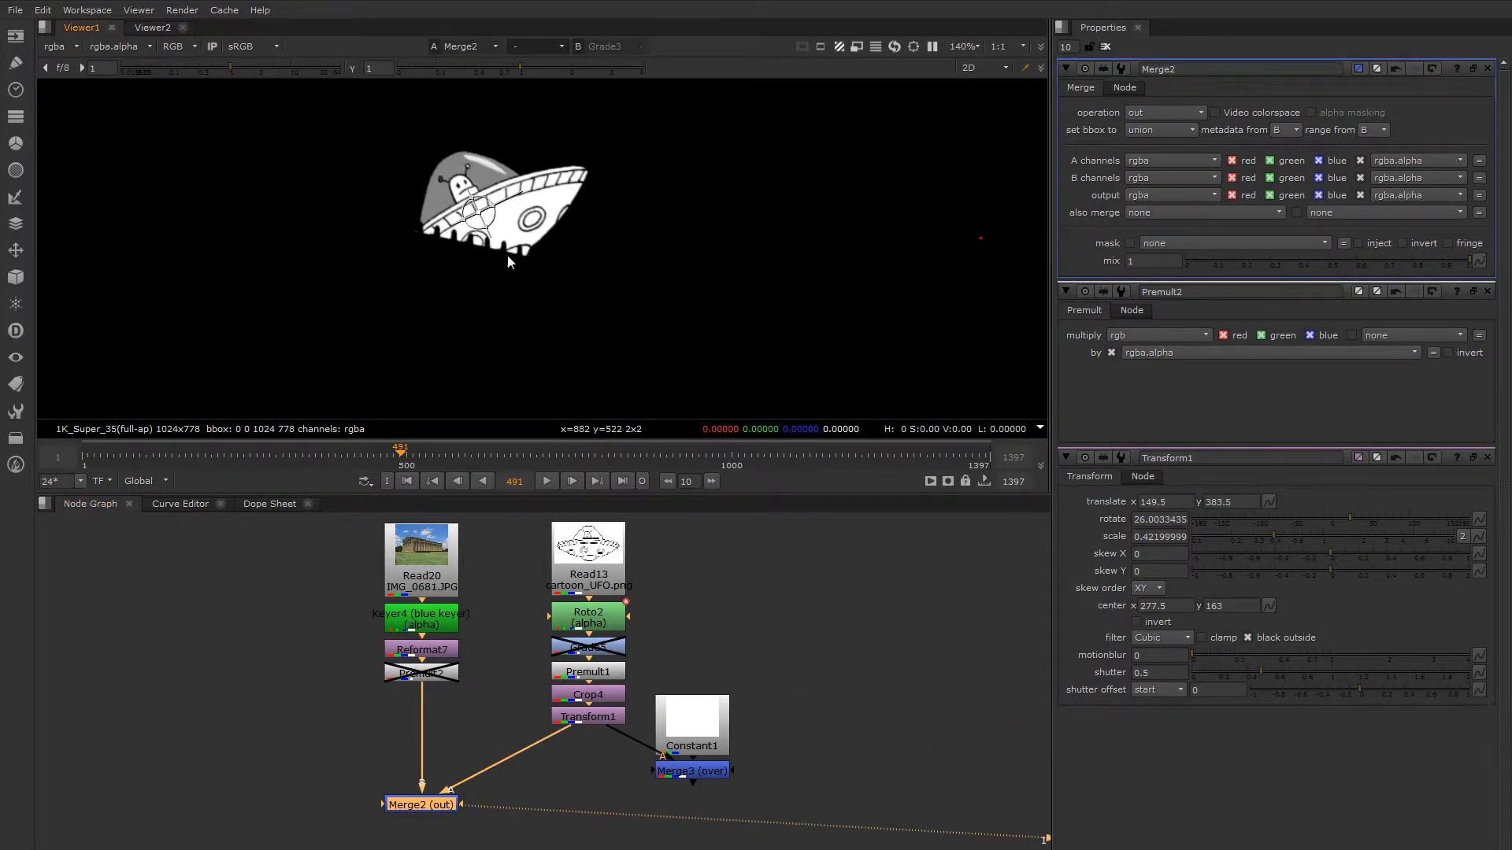
pyautogui.click(1147, 112)
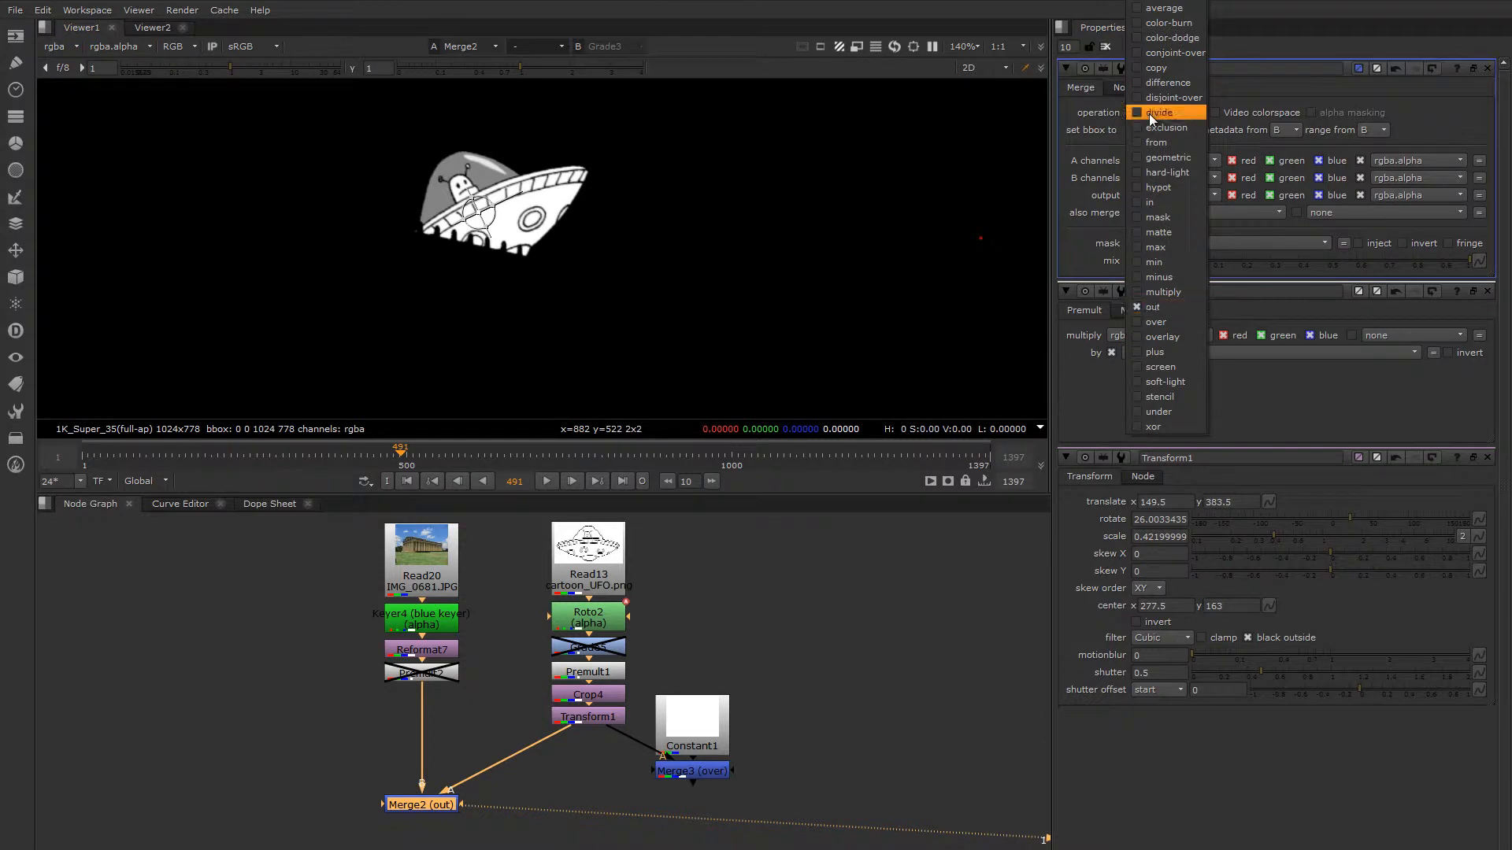
pyautogui.click(1156, 203)
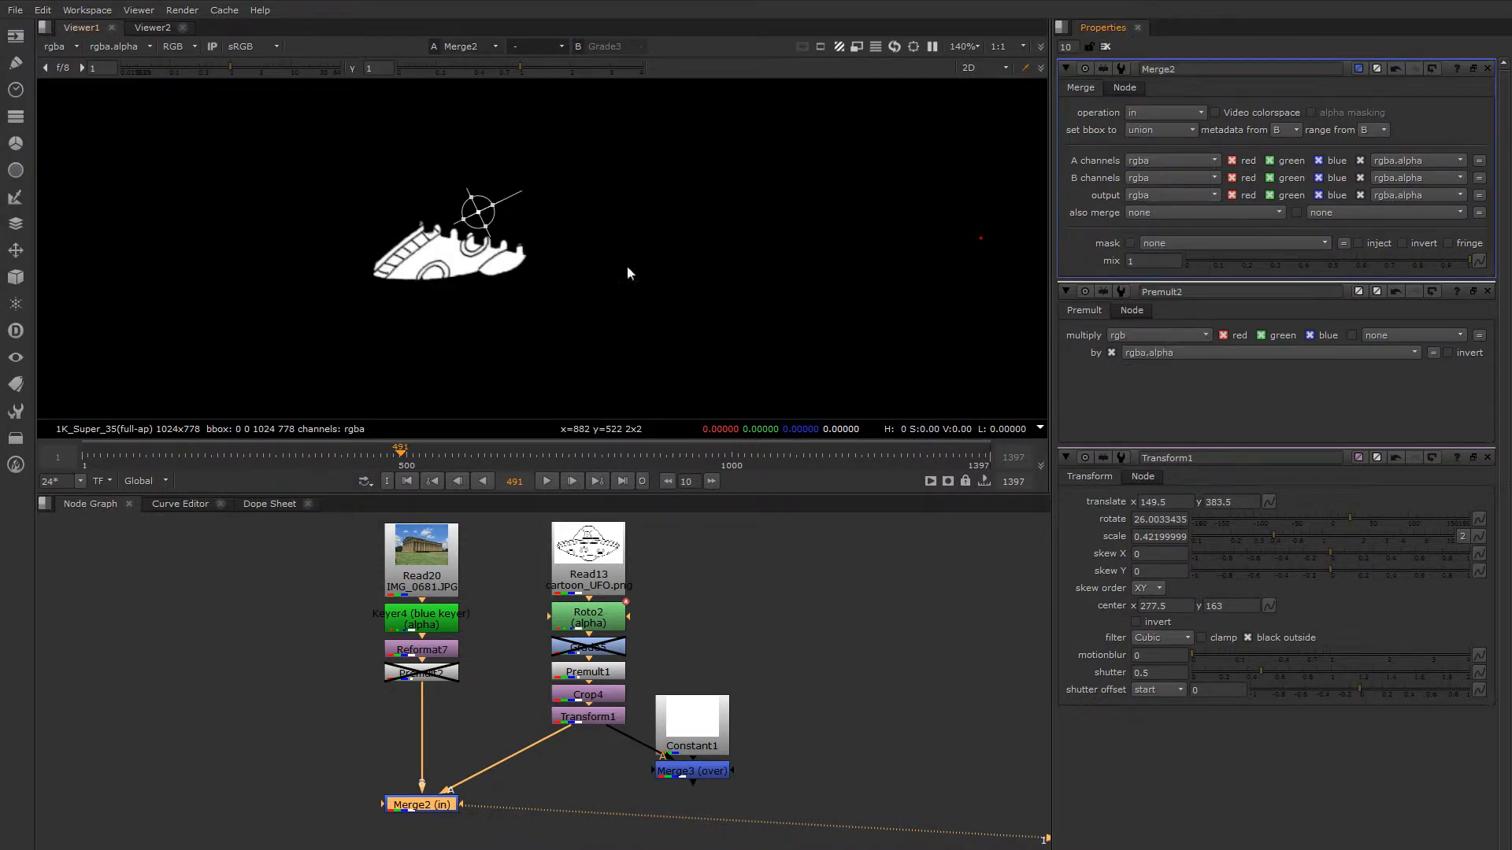
pyautogui.moveTo(478, 211); pyautogui.dragTo(499, 250)
# Step: Compare the alpha and colour of Merge2's in result, shifting the Merge2 node slightly down the graph
pyautogui.press('a')
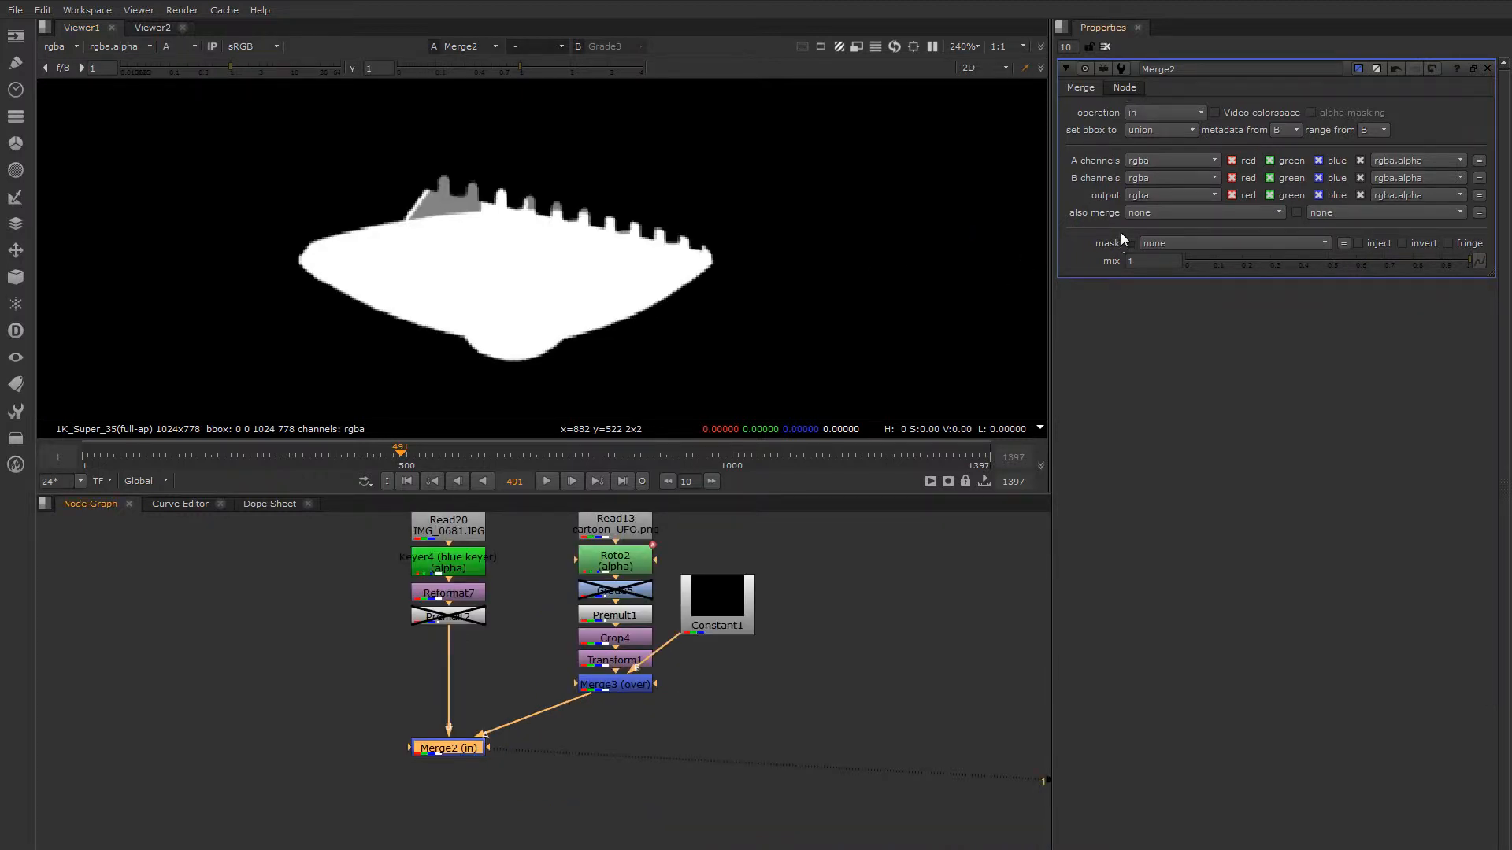
pyautogui.click(1133, 118)
pyautogui.click(790, 292)
pyautogui.moveTo(458, 753); pyautogui.dragTo(461, 765)
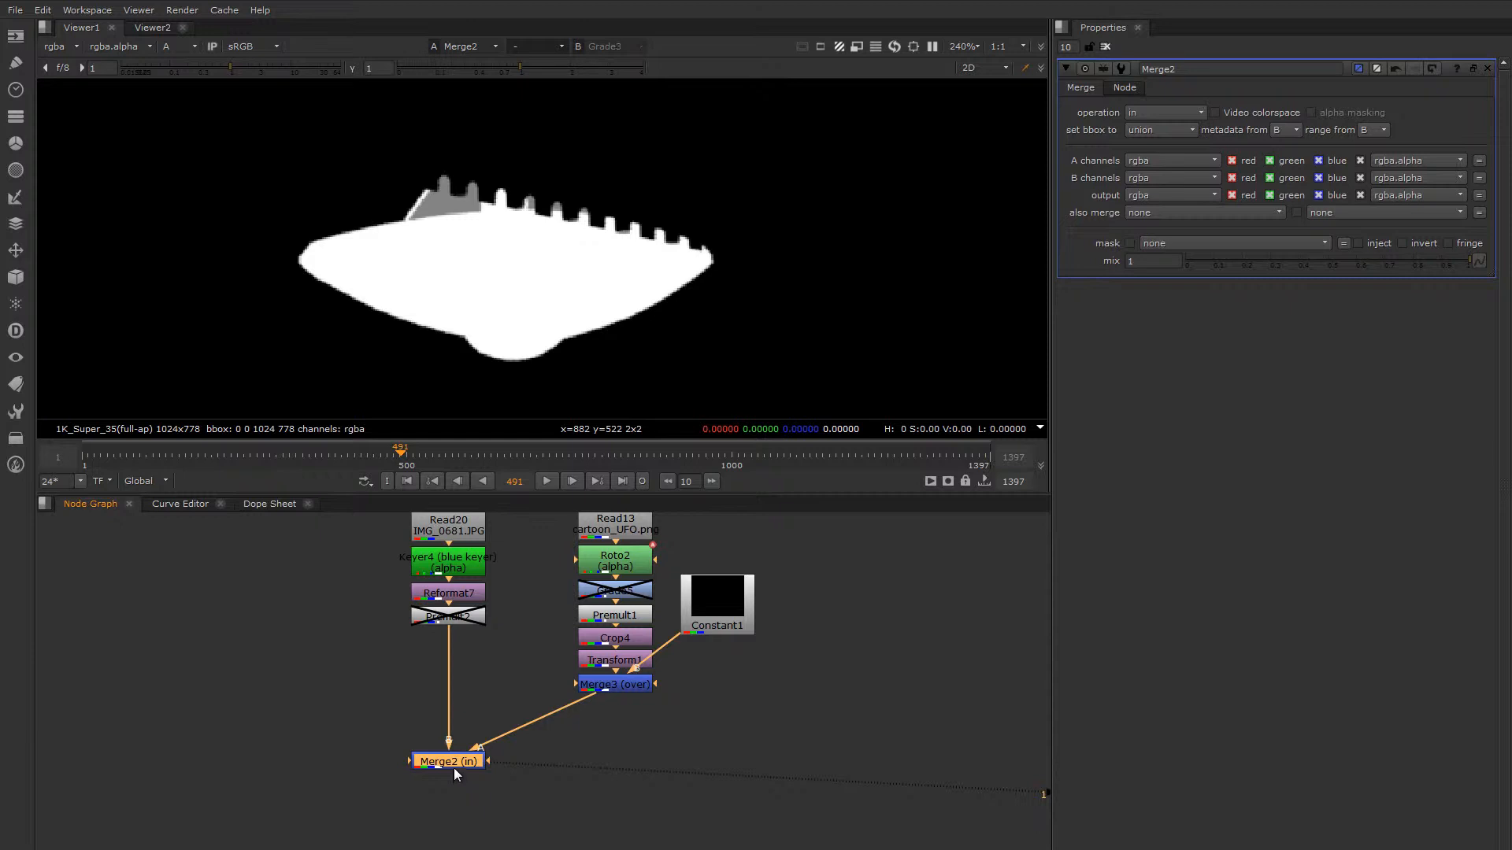
pyautogui.press('a')
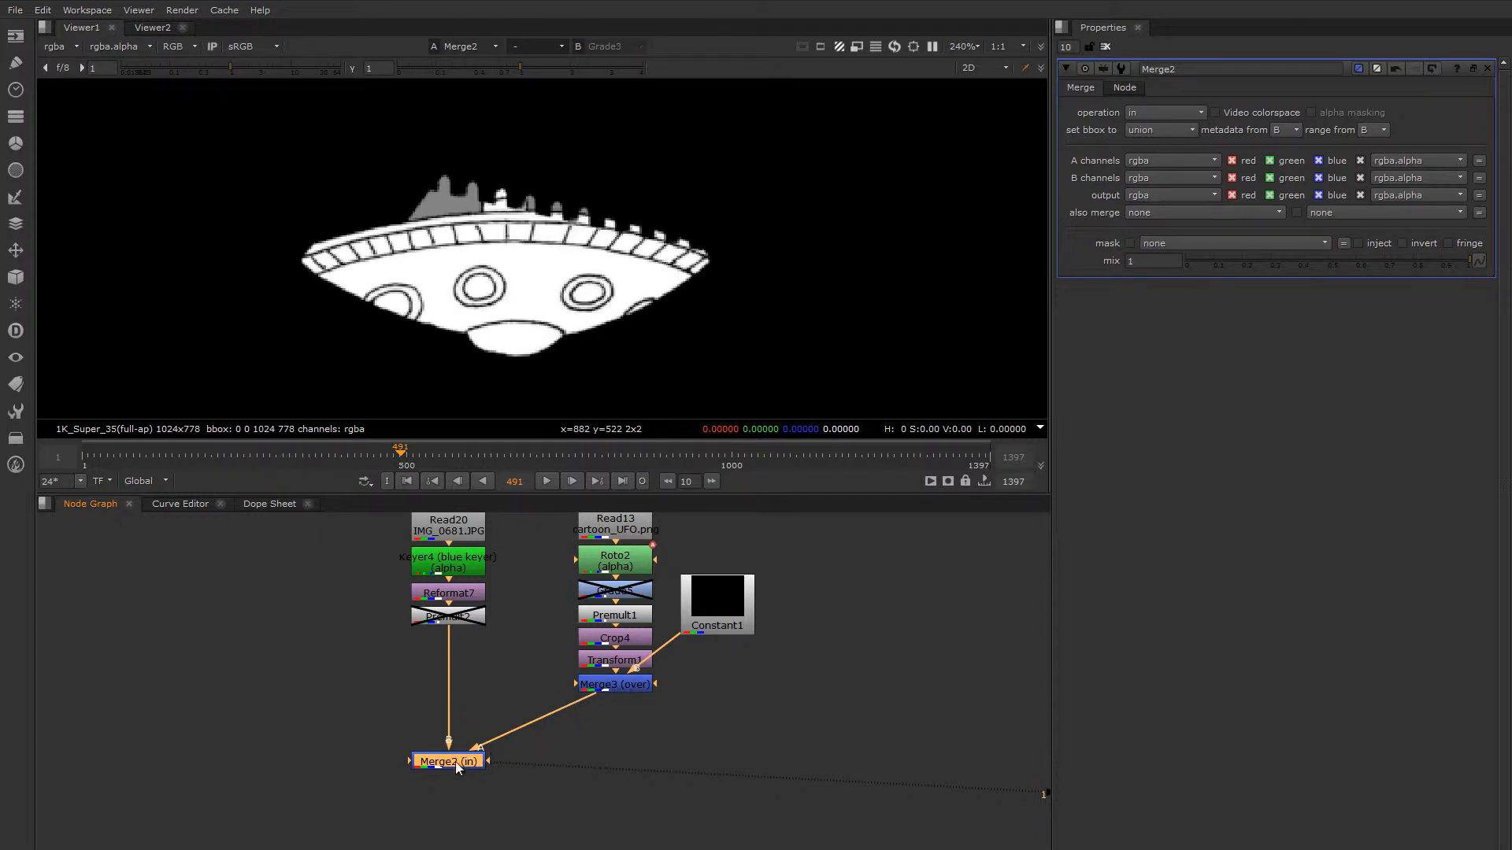
pyautogui.moveTo(455, 762); pyautogui.dragTo(455, 772)
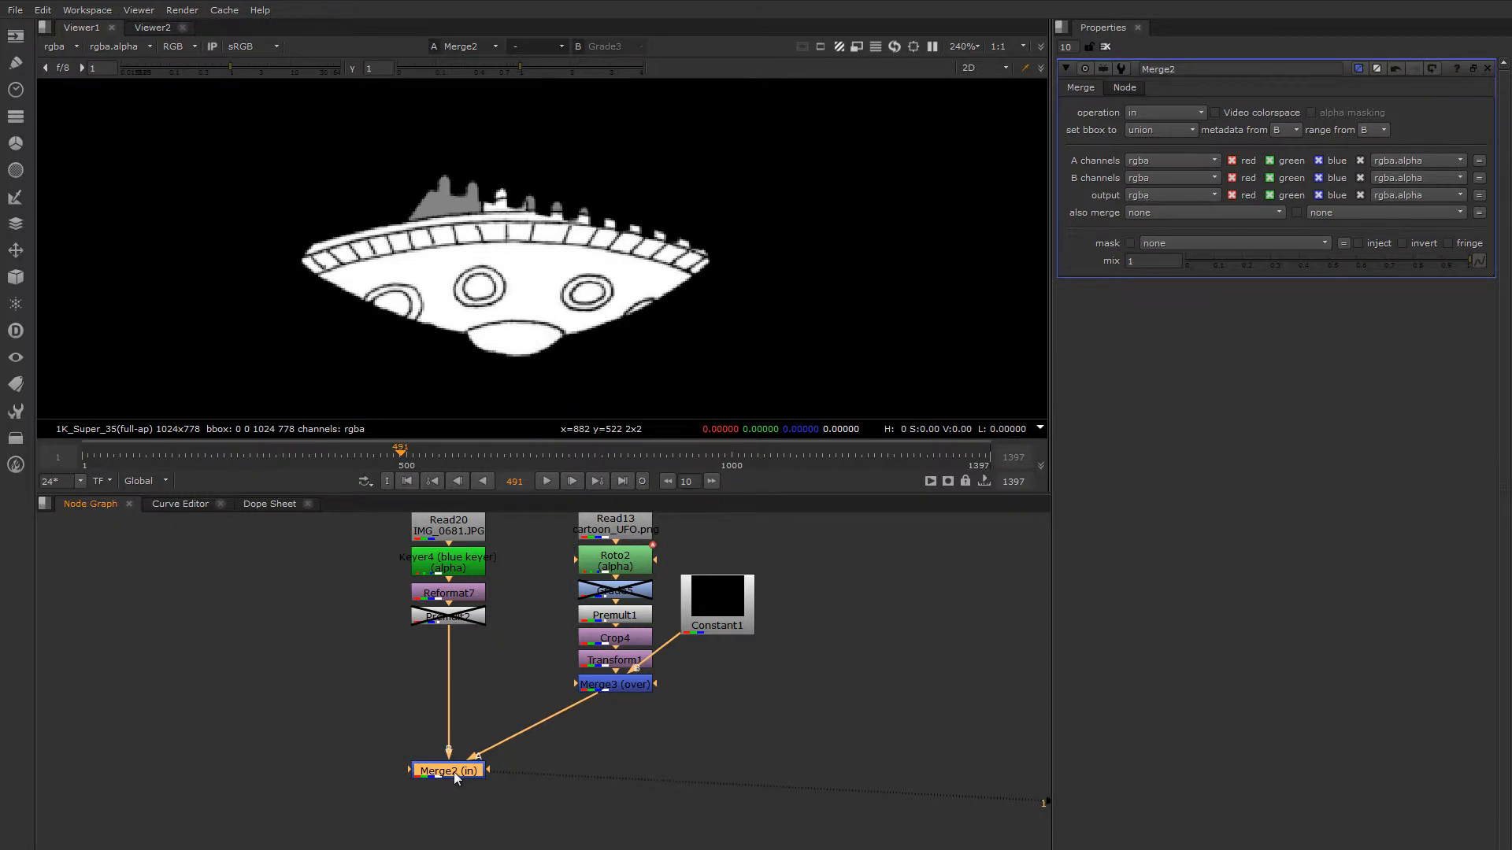
# Step: Disable and re-enable Merge2 repeatedly to compare the in result with the unmerged temple photo
pyautogui.press('d')
pyautogui.press('d')
pyautogui.press('d')
pyautogui.press('d')
pyautogui.press('d')
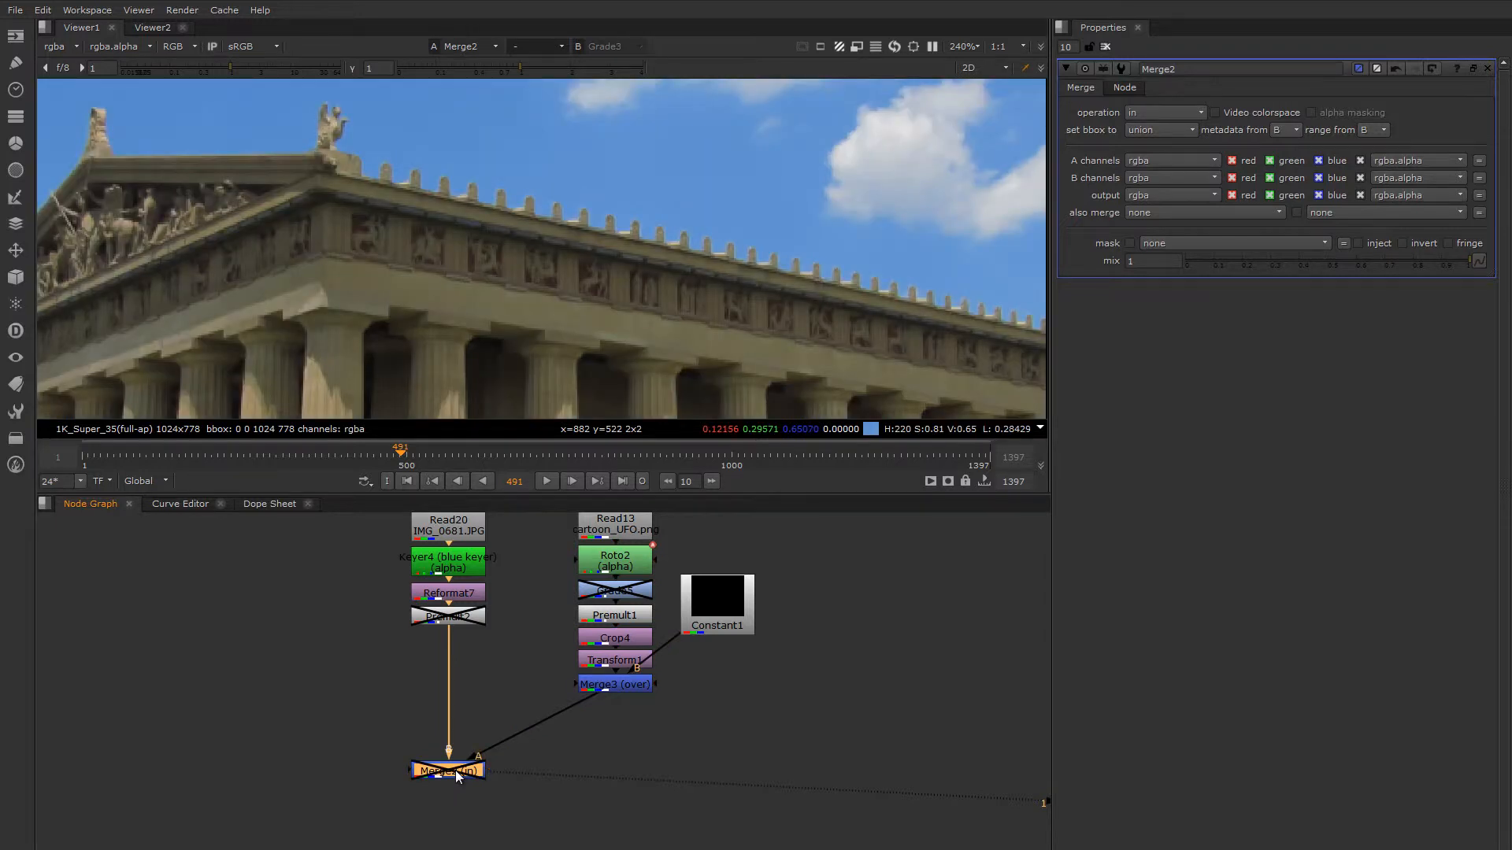
pyautogui.press('d')
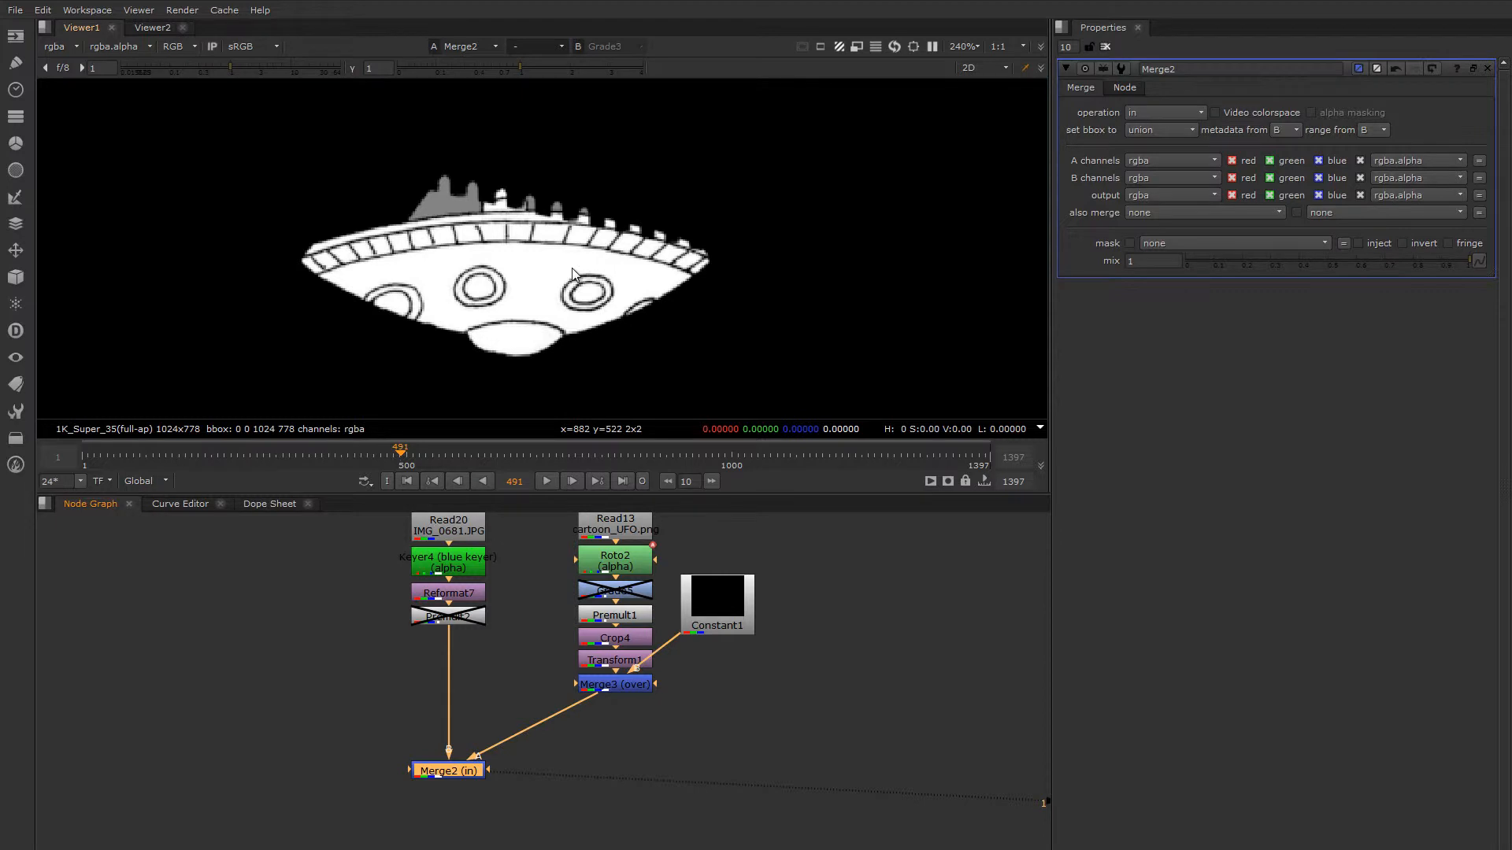
# Step: Set Merge2's operation to mask and swap its A and B inputs back and forth, leaving the UFO branch on B
pyautogui.click(1156, 115)
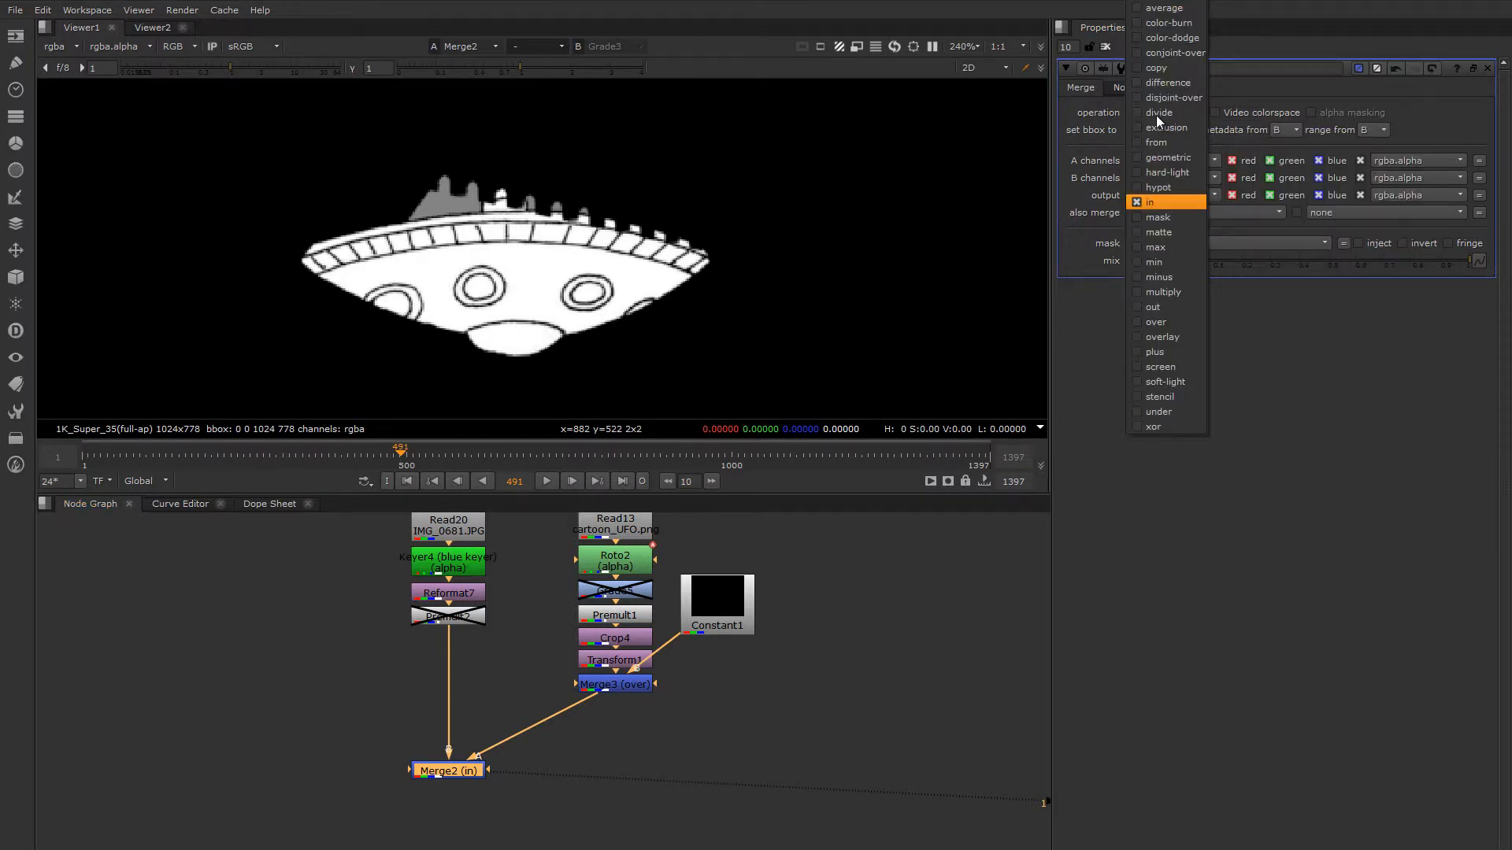
pyautogui.click(1178, 219)
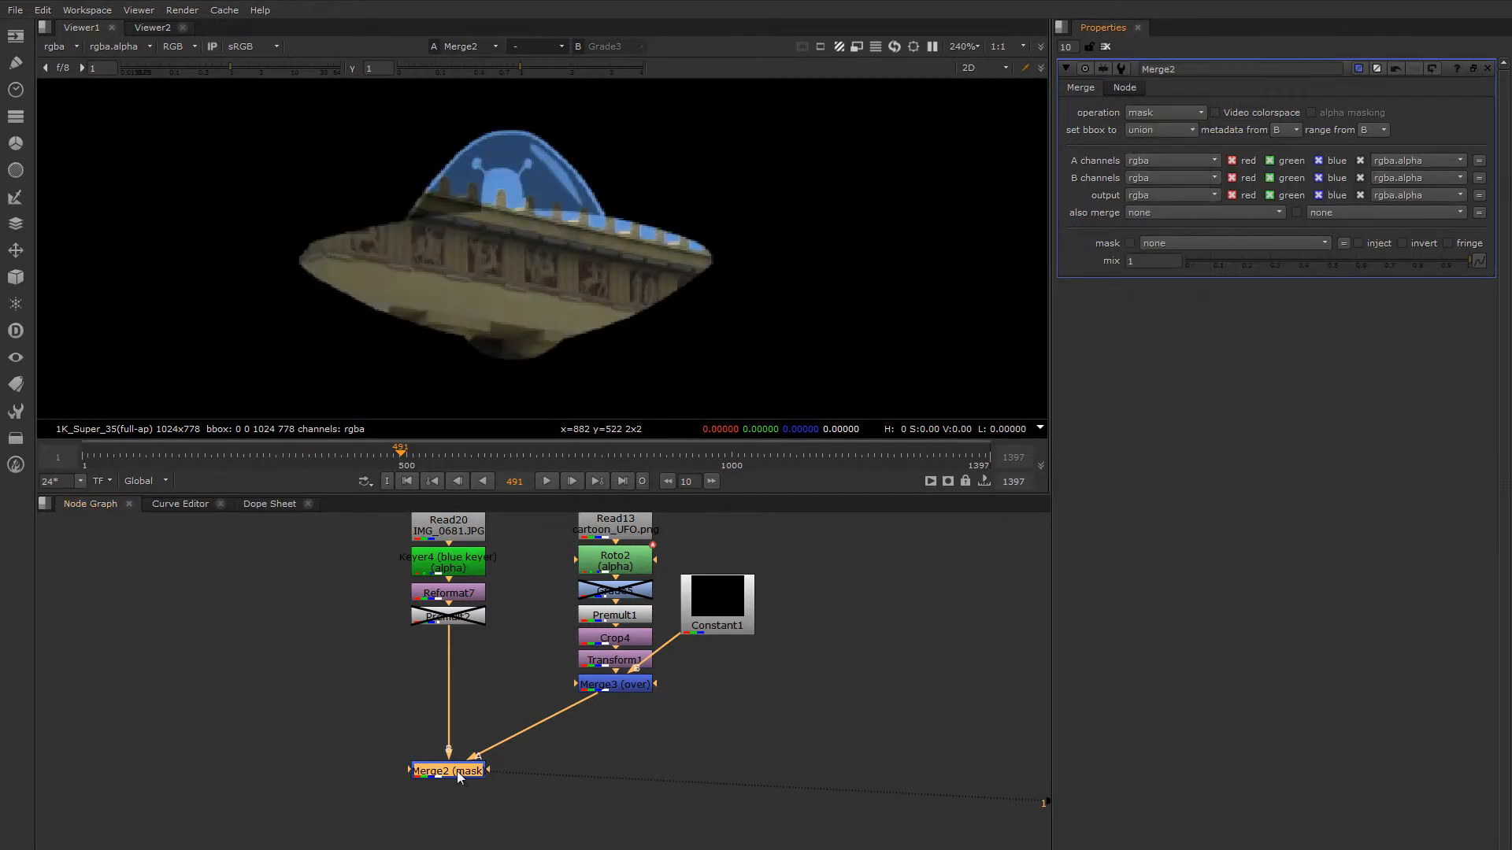
pyautogui.hotkey('shift', 'x')
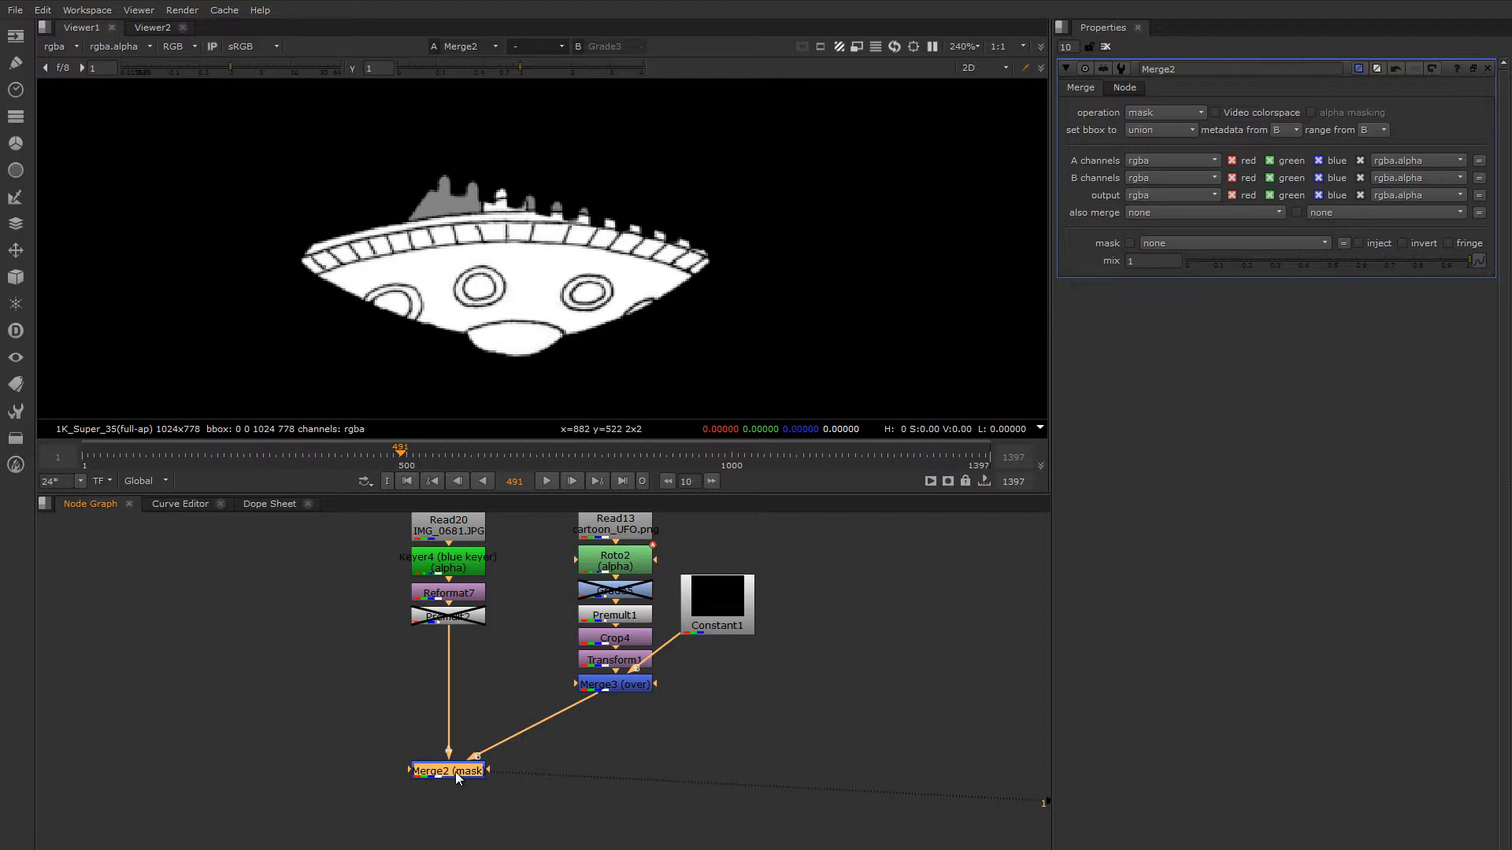
pyautogui.hotkey('shift', 'x')
pyautogui.hotkey('shift', 'x')
pyautogui.hotkey('shift', 'x')
pyautogui.hotkey('shift', 'x')
pyautogui.hotkey('shift', 'x')
pyautogui.hotkey('shift', 'x')
# Step: Toggle Merge2's disabled state and leave it bypassed to view the UFO on its B input
pyautogui.press('d')
pyautogui.press('d')
pyautogui.press('d')
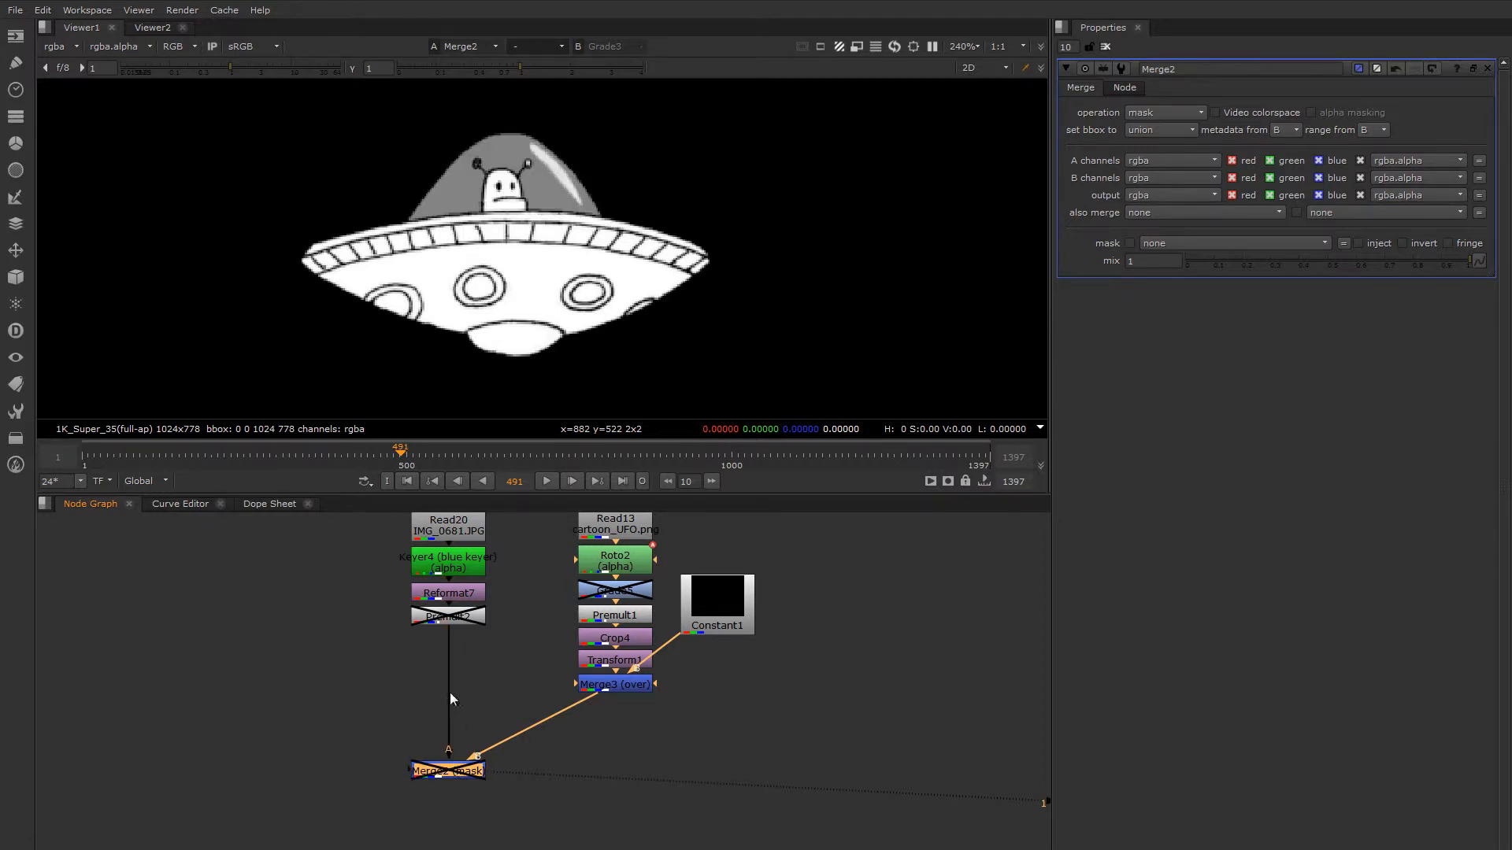
# Step: Check the temple's alpha matte at Premult2, then re-enable Merge2 and view its alpha
pyautogui.moveTo(453, 649)
pyautogui.mouseDown(button='middle')
pyautogui.moveTo(455, 690)
pyautogui.moveTo(451, 619)
pyautogui.mouseUp(button='middle')
pyautogui.click(465, 587)
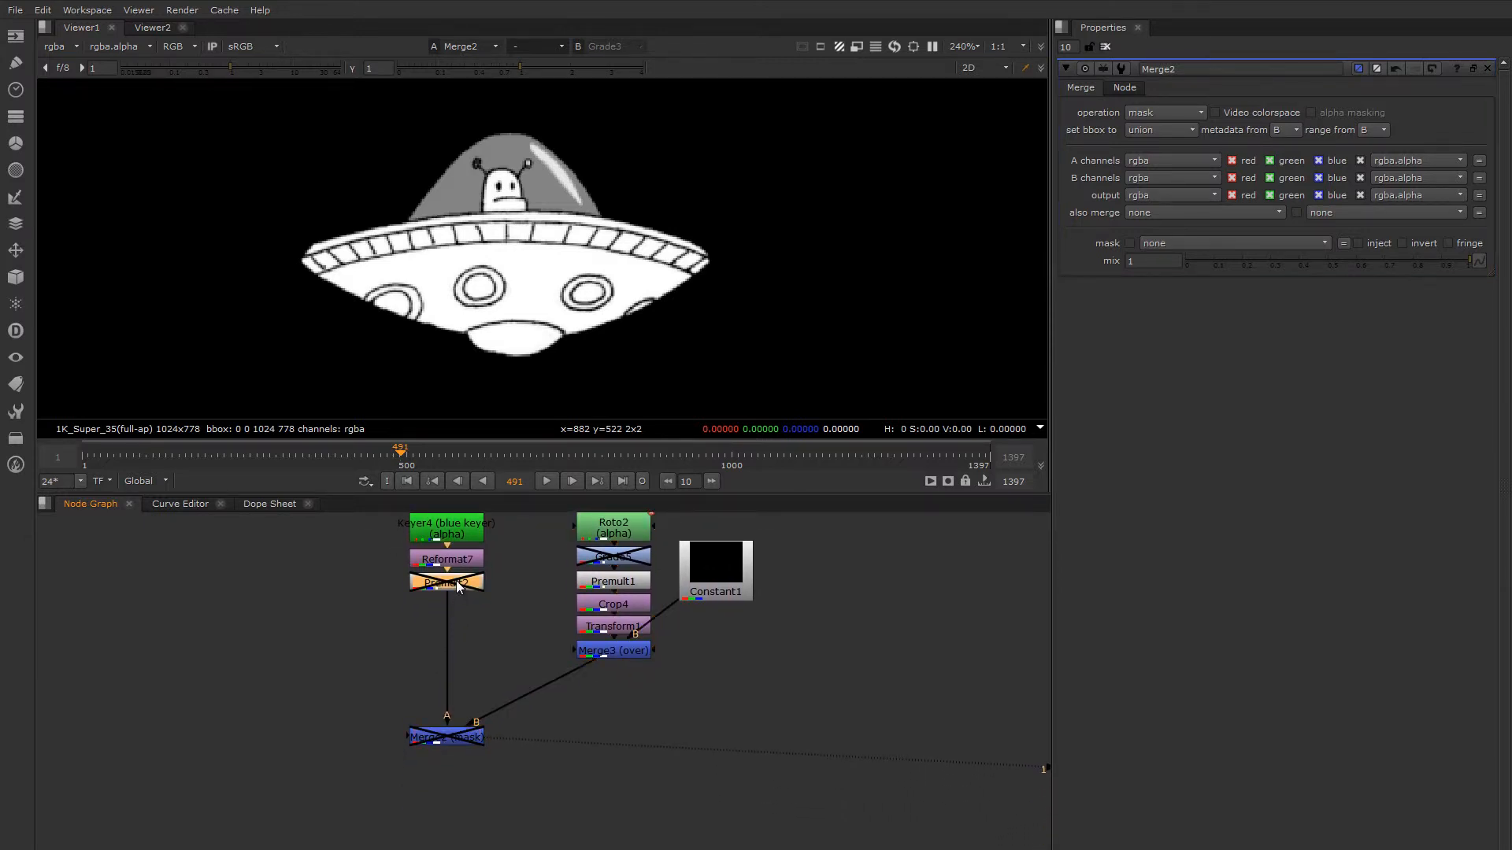
pyautogui.press('1')
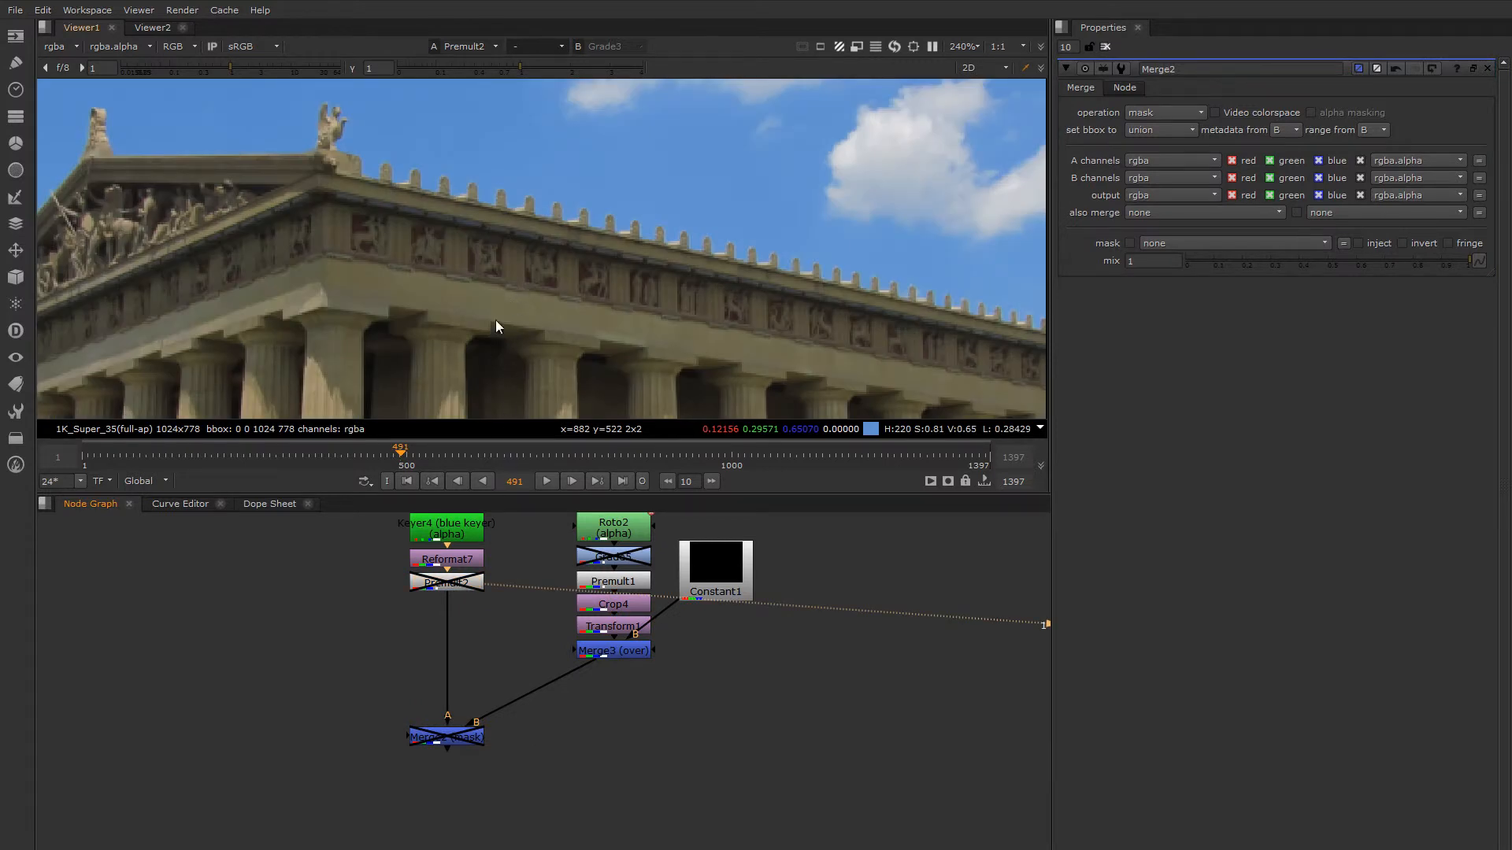
pyautogui.press('a')
pyautogui.click(451, 736)
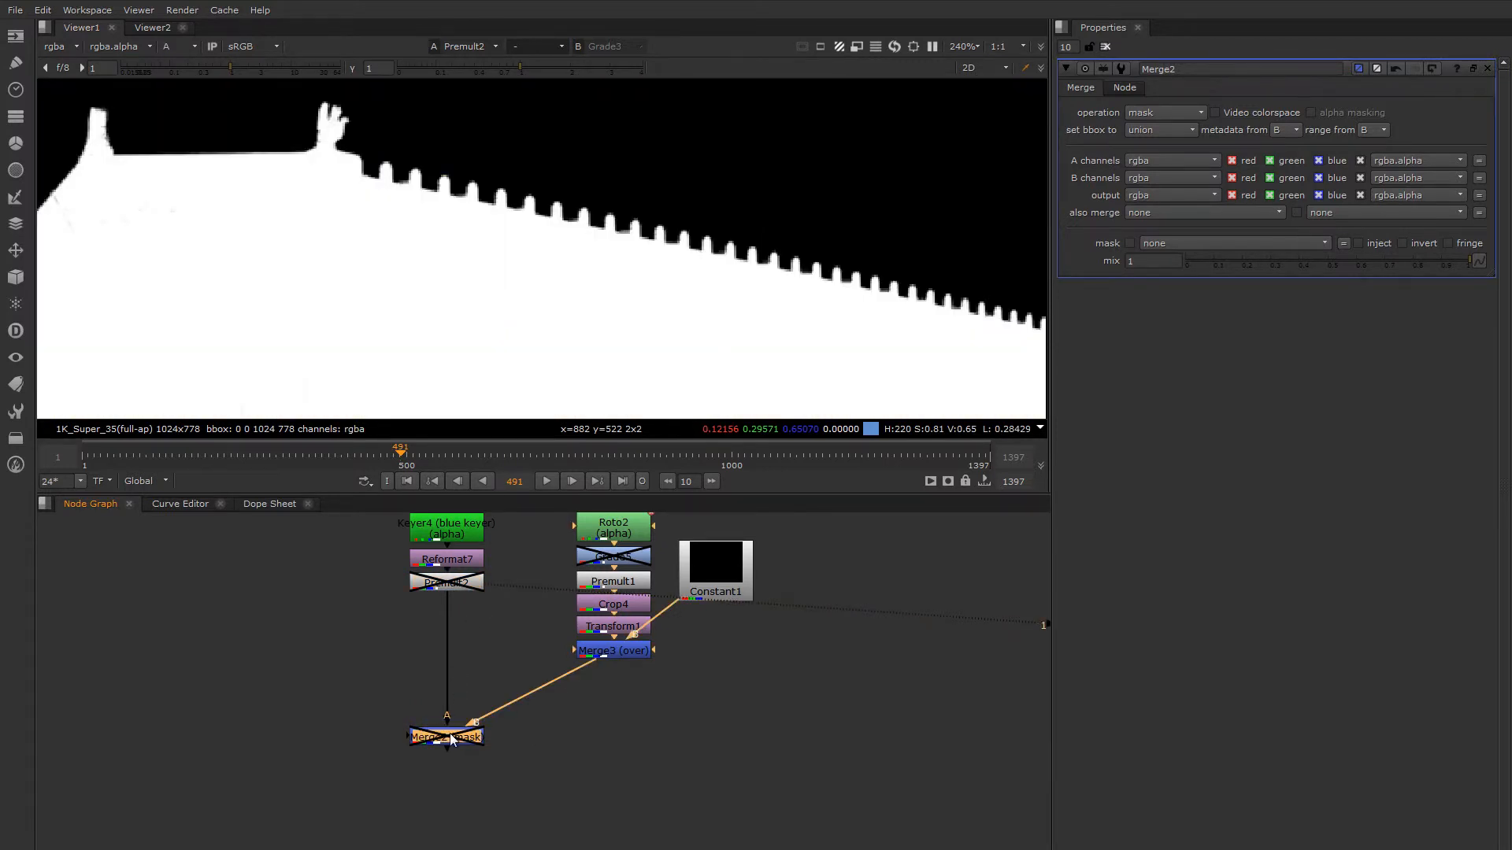
pyautogui.press('d')
pyautogui.press('1')
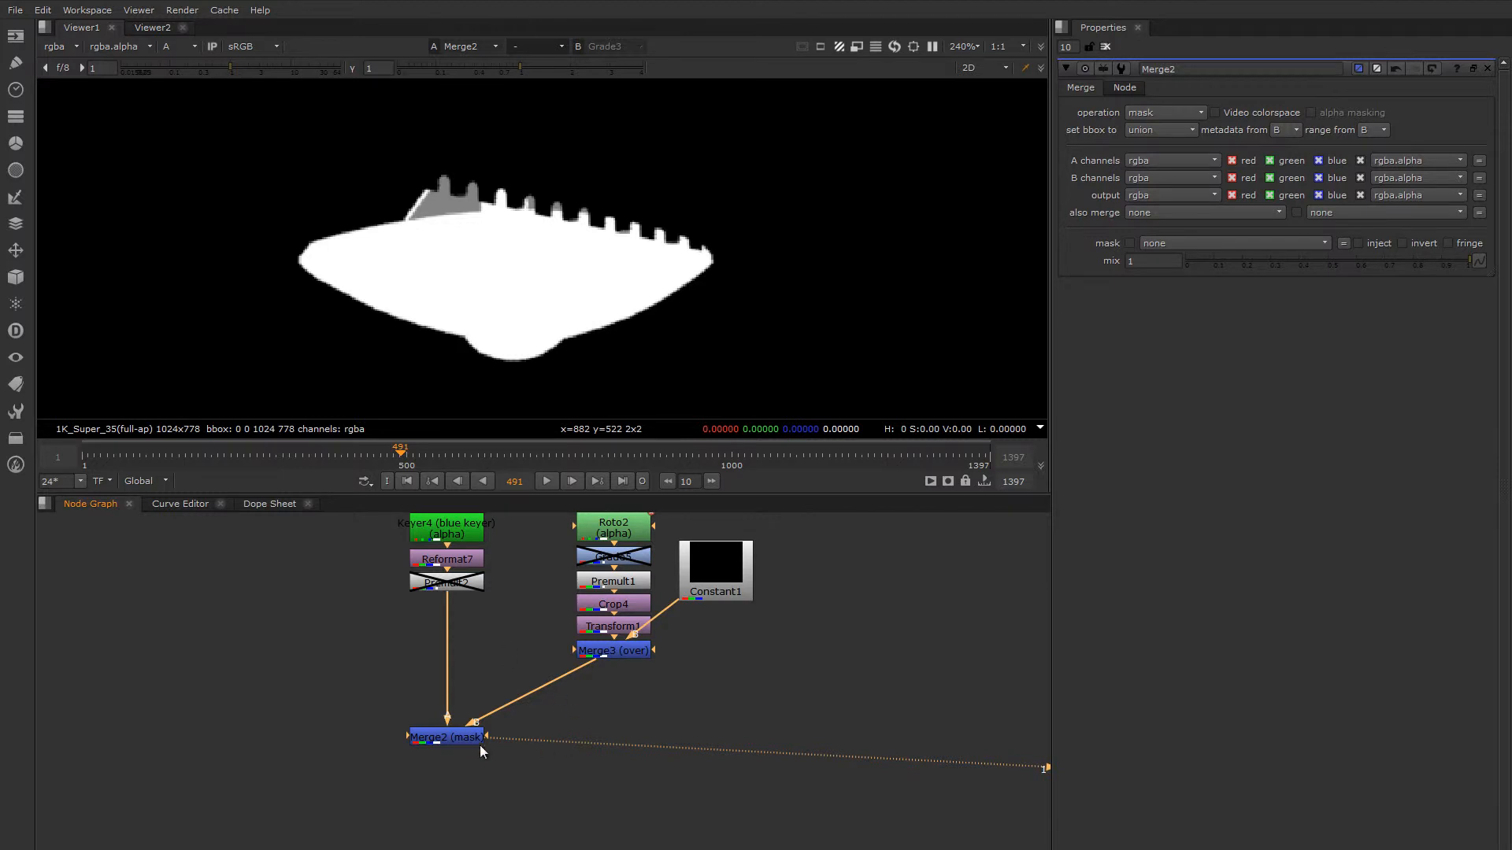
# Step: Set Merge2's operation to out, swap its A and B inputs, and return the viewer to colour
pyautogui.click(447, 739)
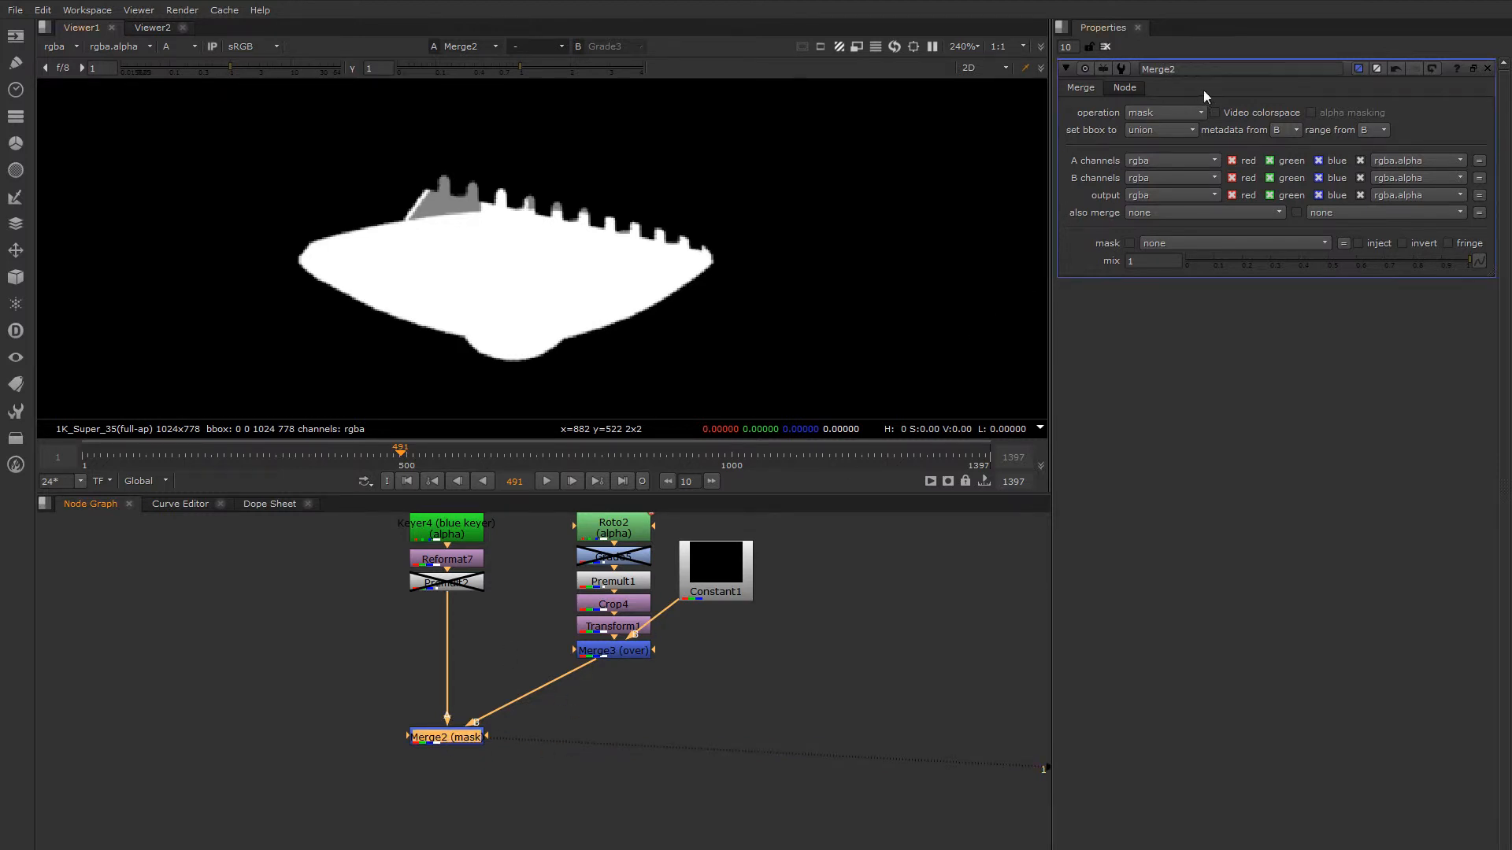
pyautogui.click(1159, 111)
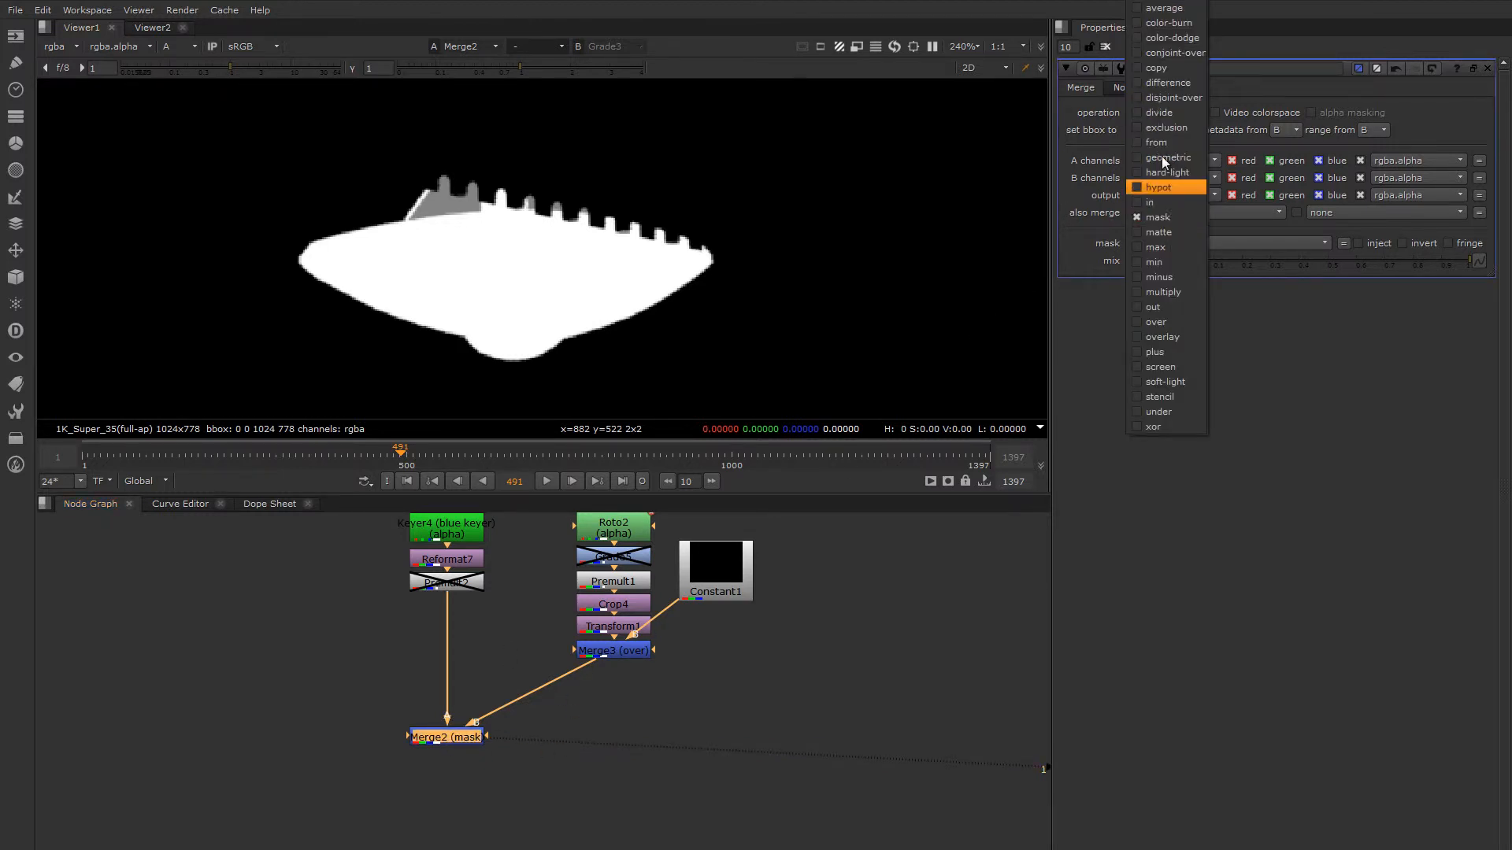
pyautogui.click(1171, 312)
pyautogui.hotkey('shift', 'x')
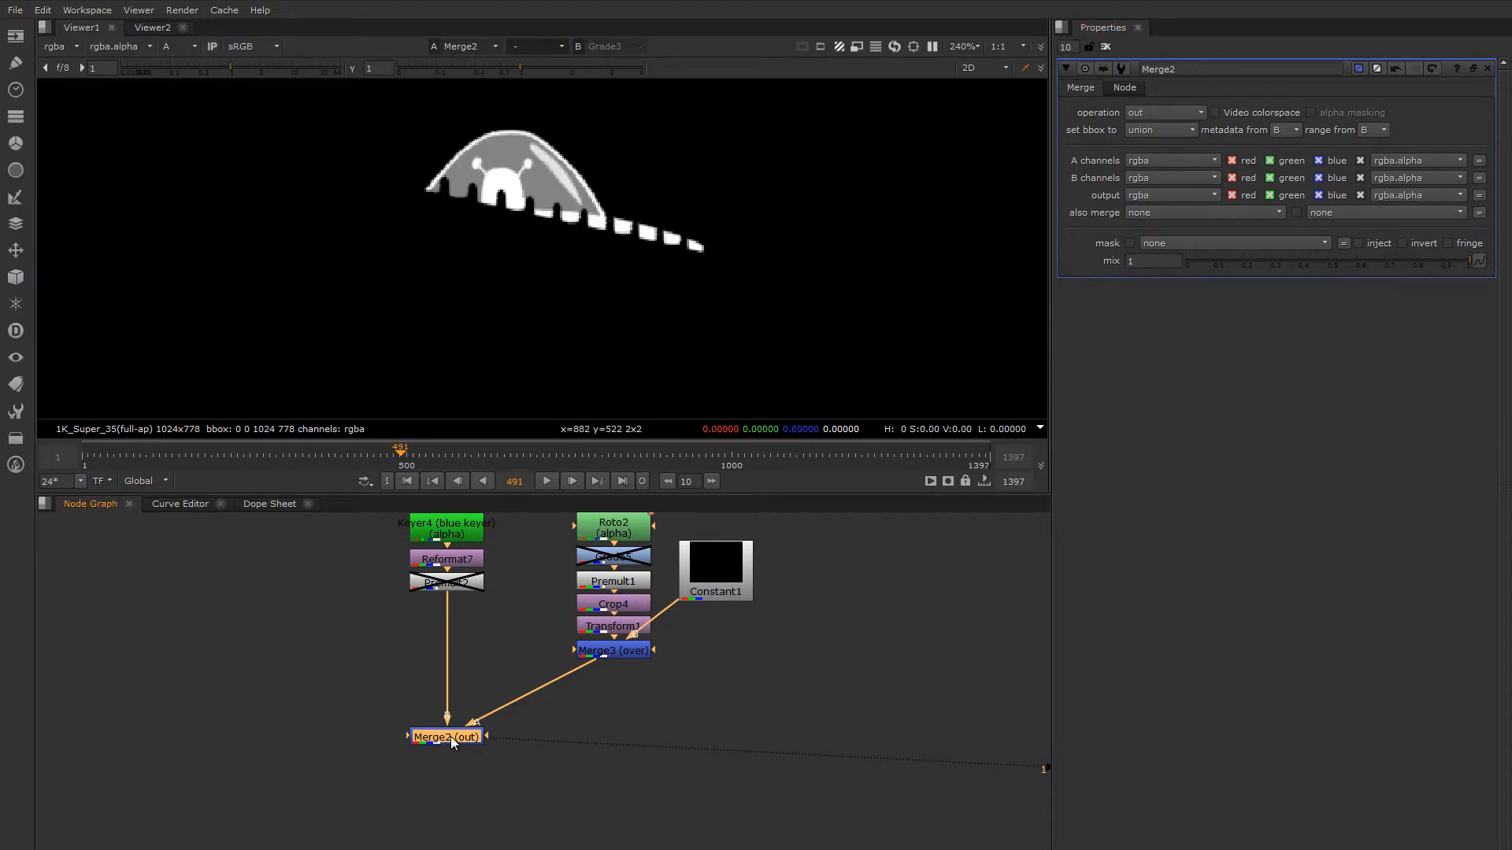
pyautogui.press('a')
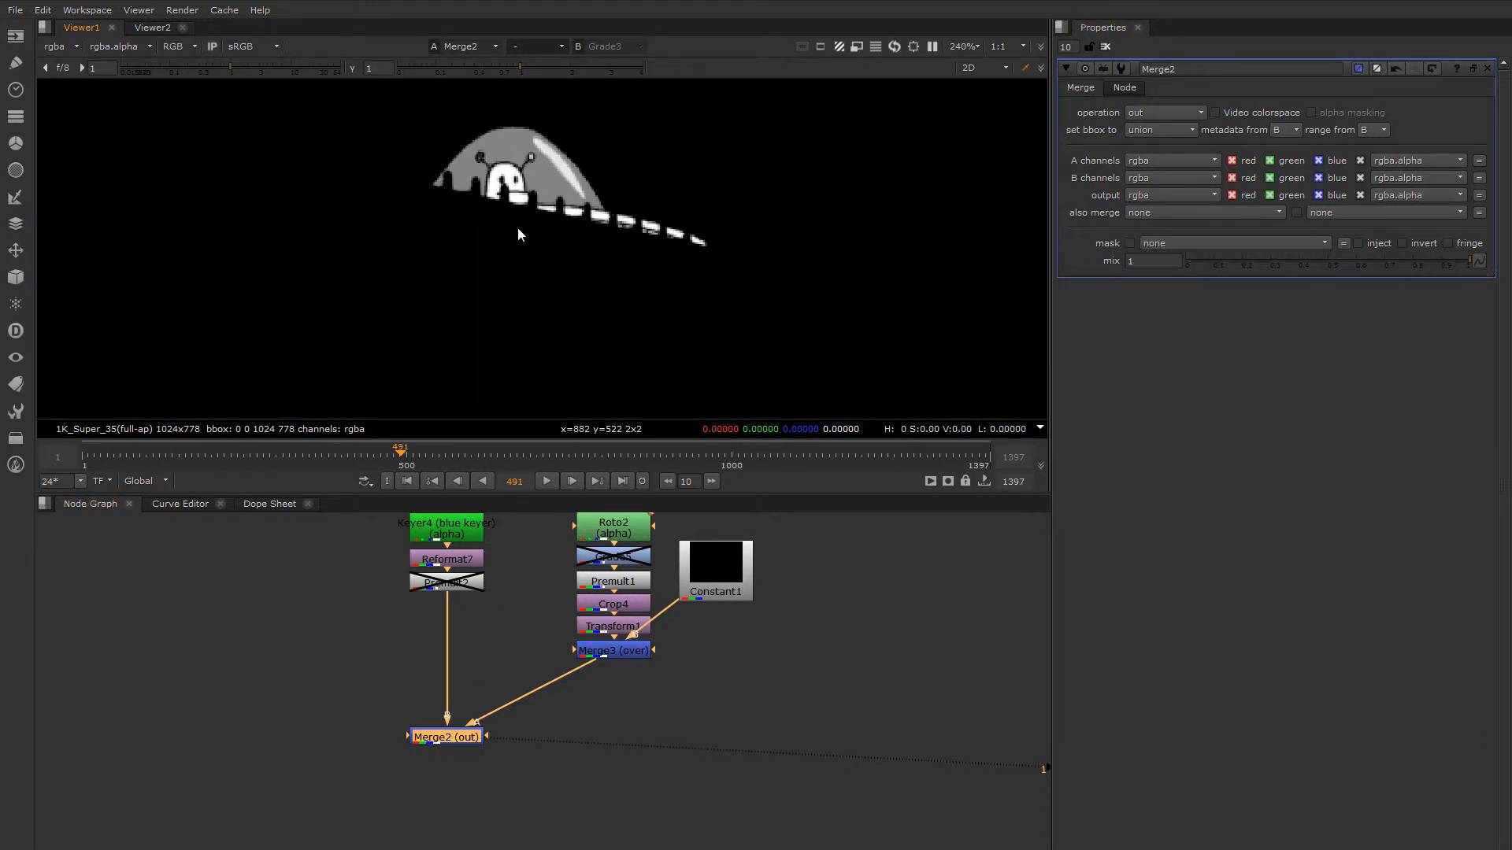
# Step: Open Transform1's properties and raise the UFO above the roofline to about x 176.5, y 363
pyautogui.scroll(-2, 517, 231)
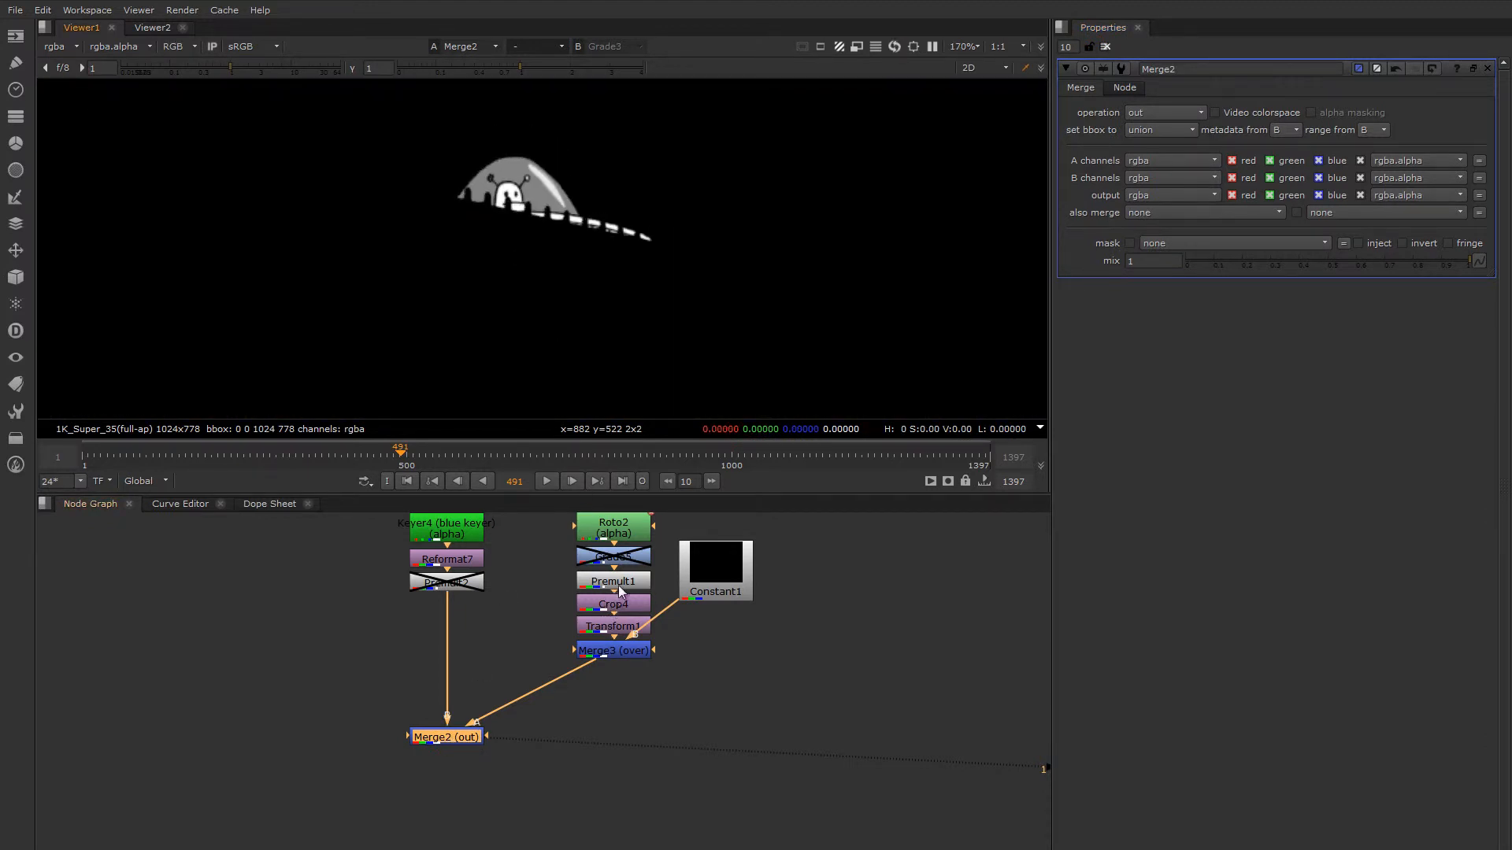
pyautogui.moveTo(630, 562); pyautogui.dragTo(621, 596, button='middle')
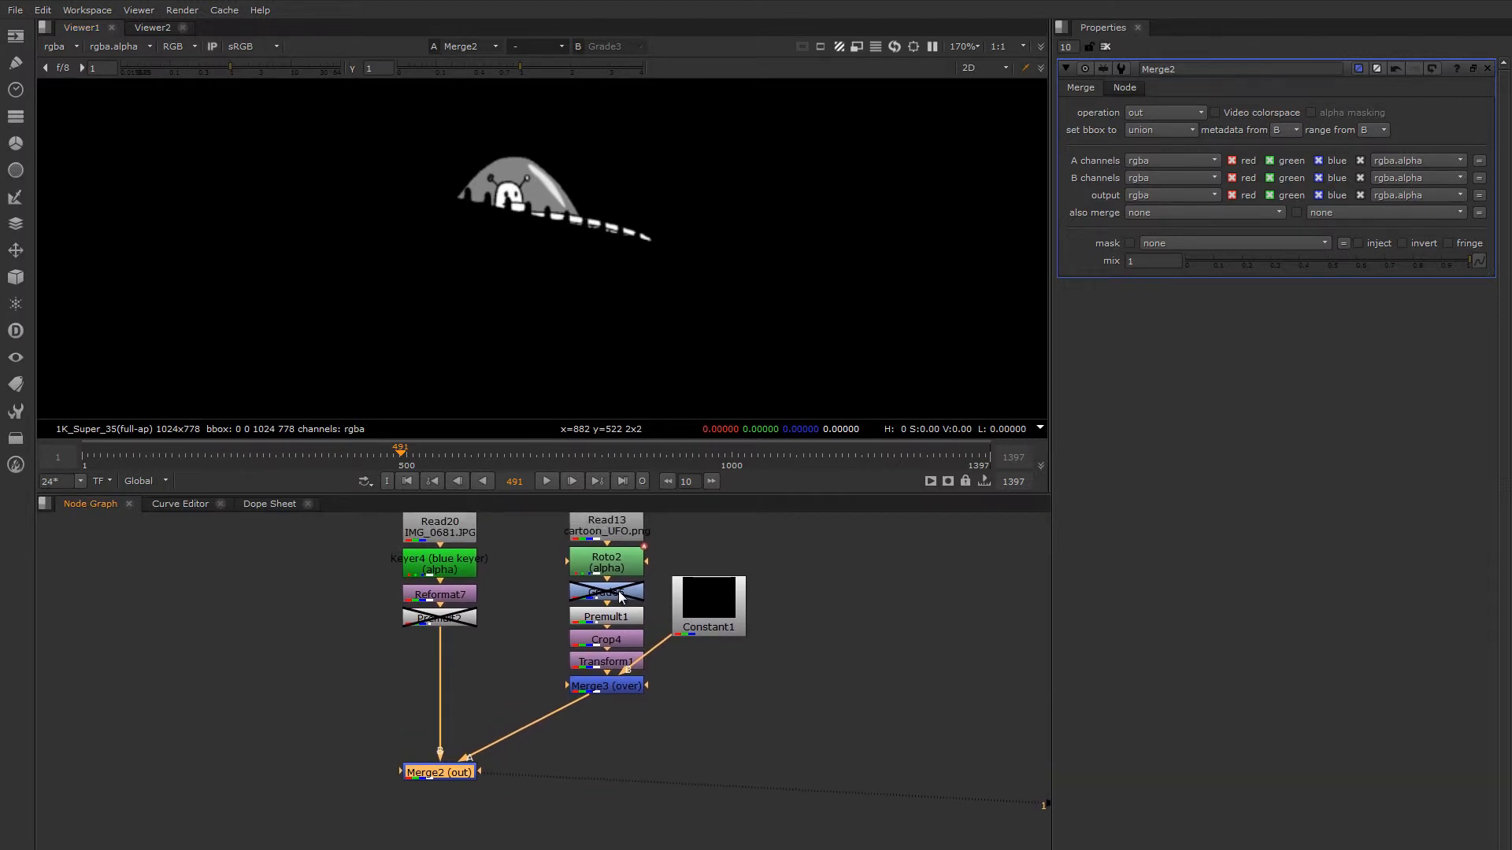
pyautogui.doubleClick(614, 662)
pyautogui.moveTo(512, 237); pyautogui.dragTo(534, 194)
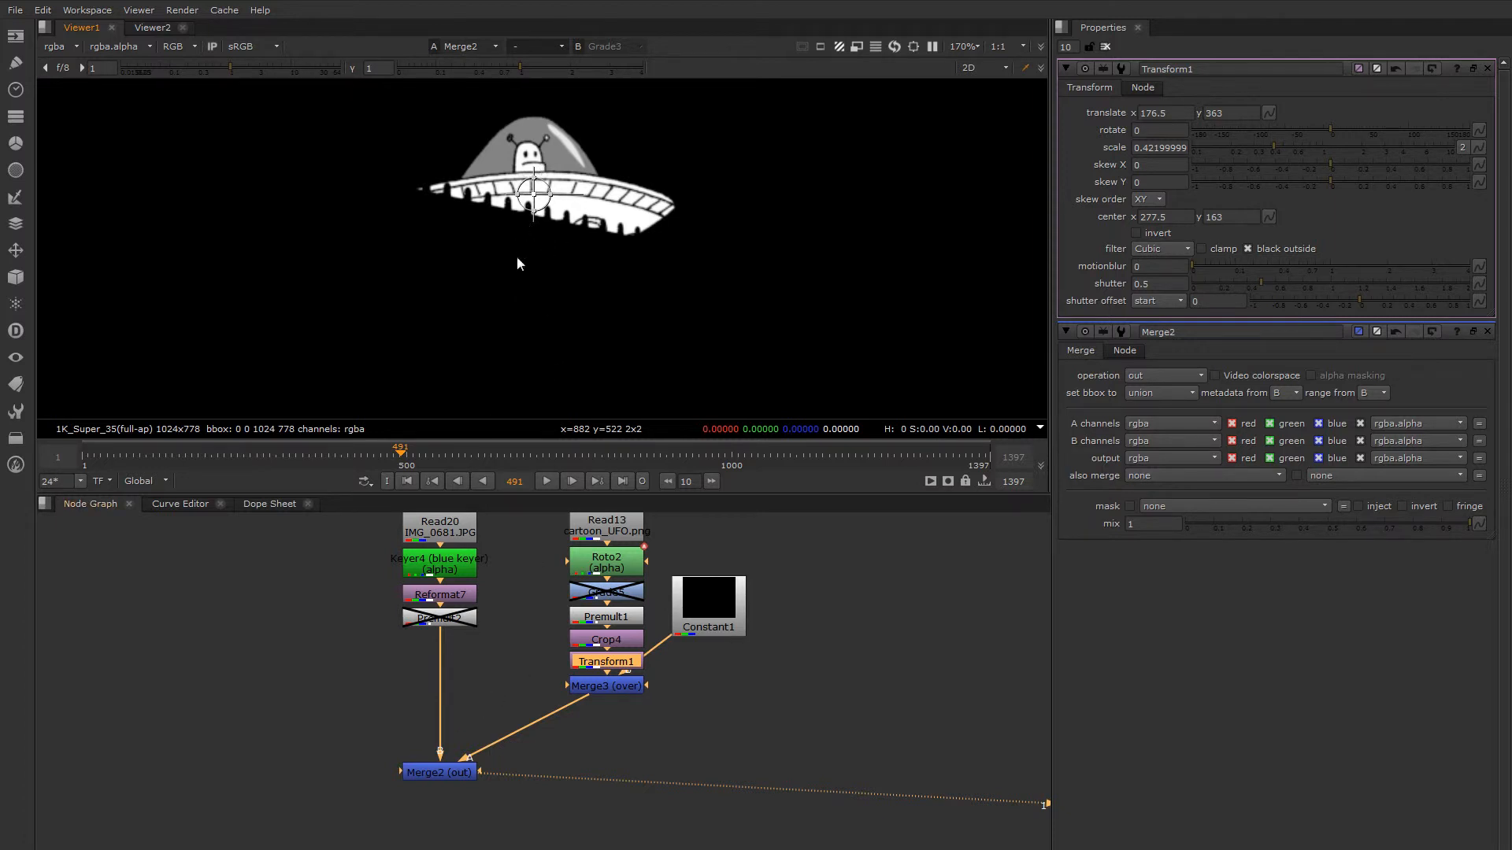
# Step: Bring up Merge2's properties and toggle the node off and on to compare its out result with the background
pyautogui.click(438, 773)
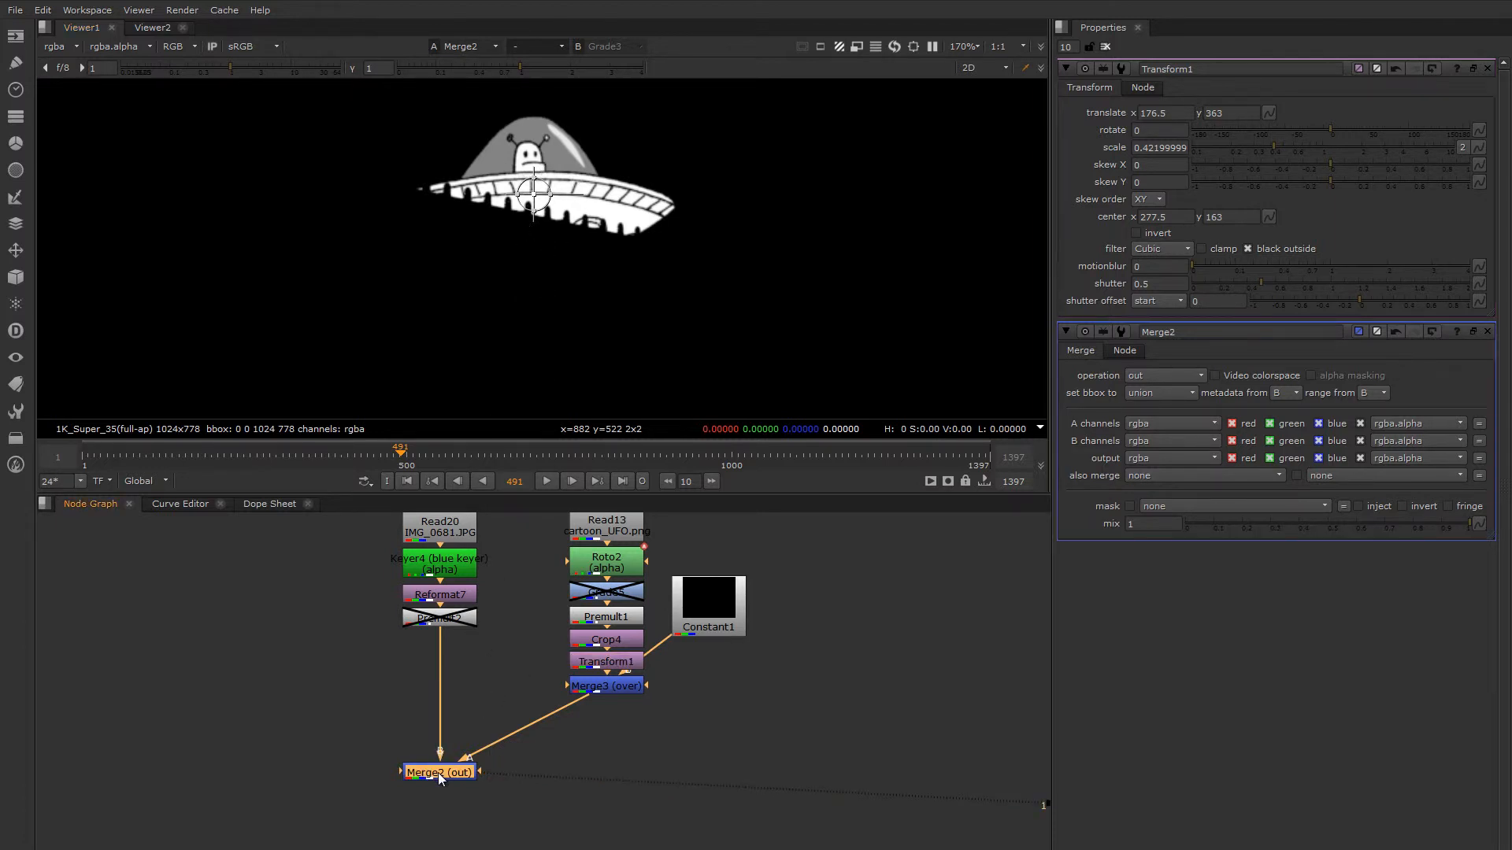
pyautogui.doubleClick(438, 772)
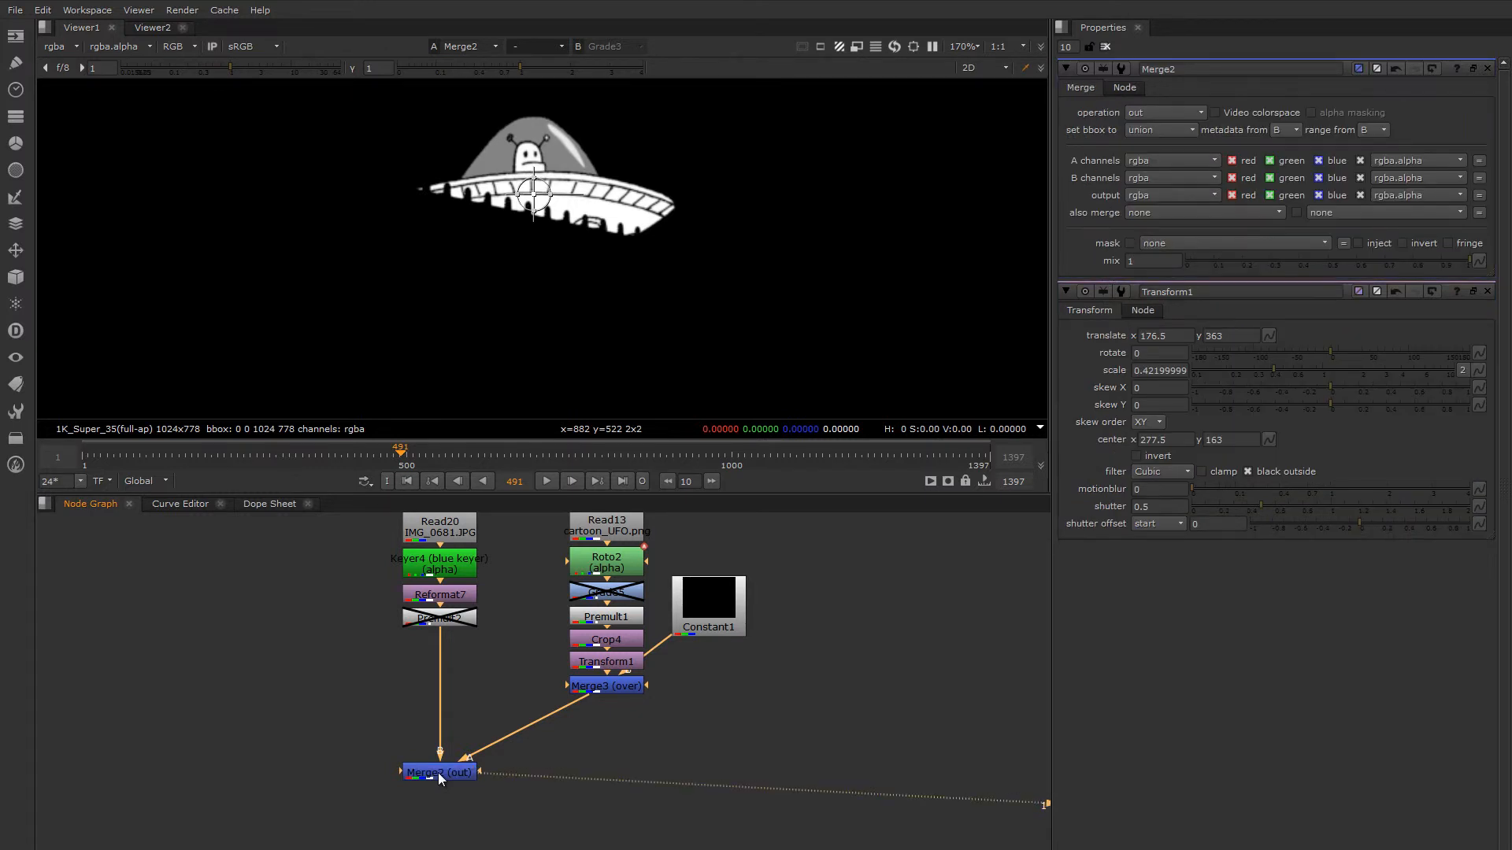
pyautogui.click(438, 772)
pyautogui.press('d')
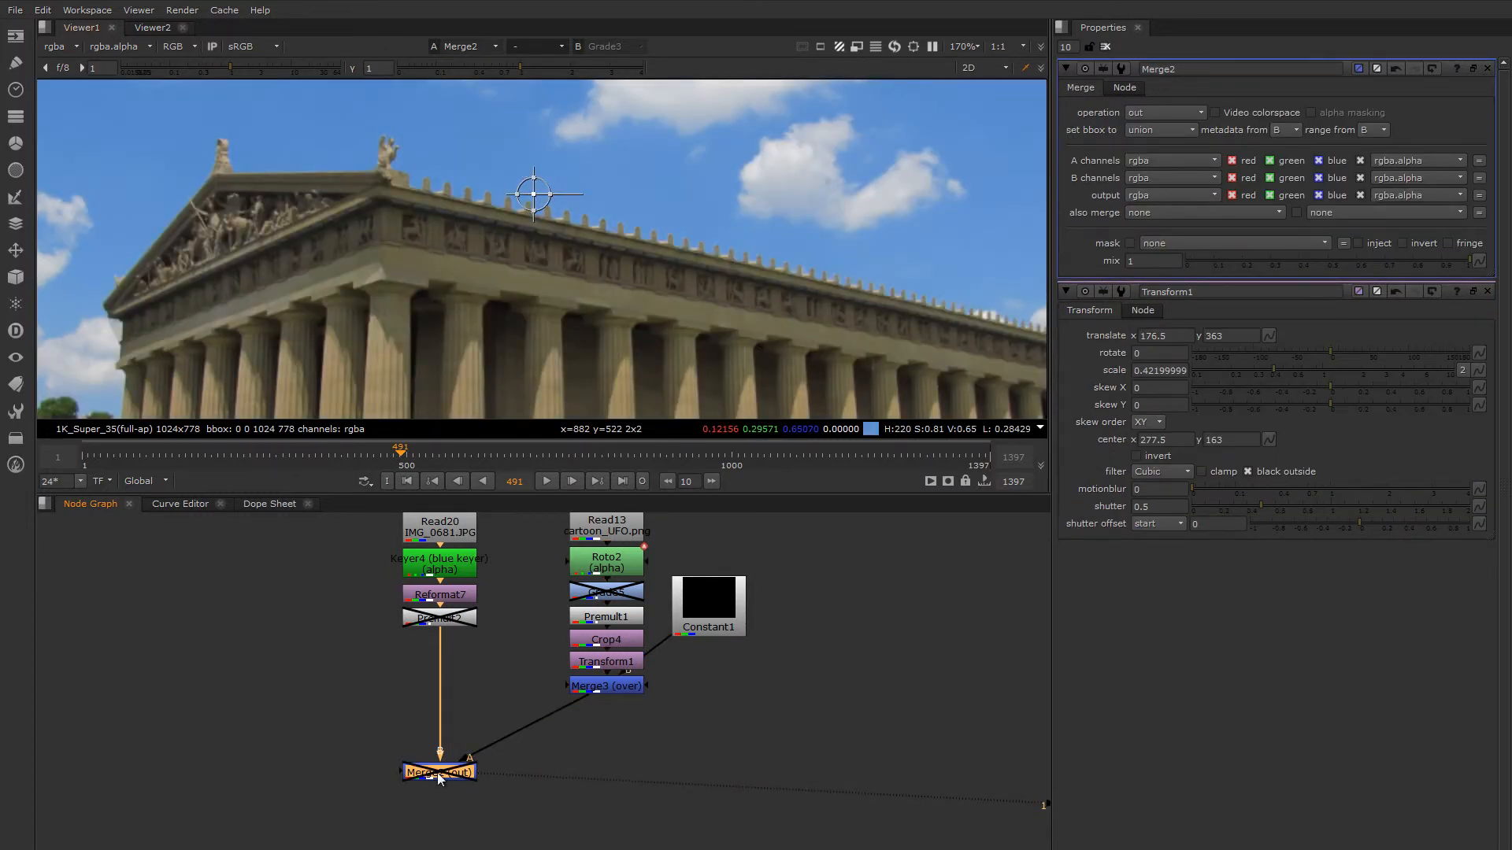
pyautogui.press('d')
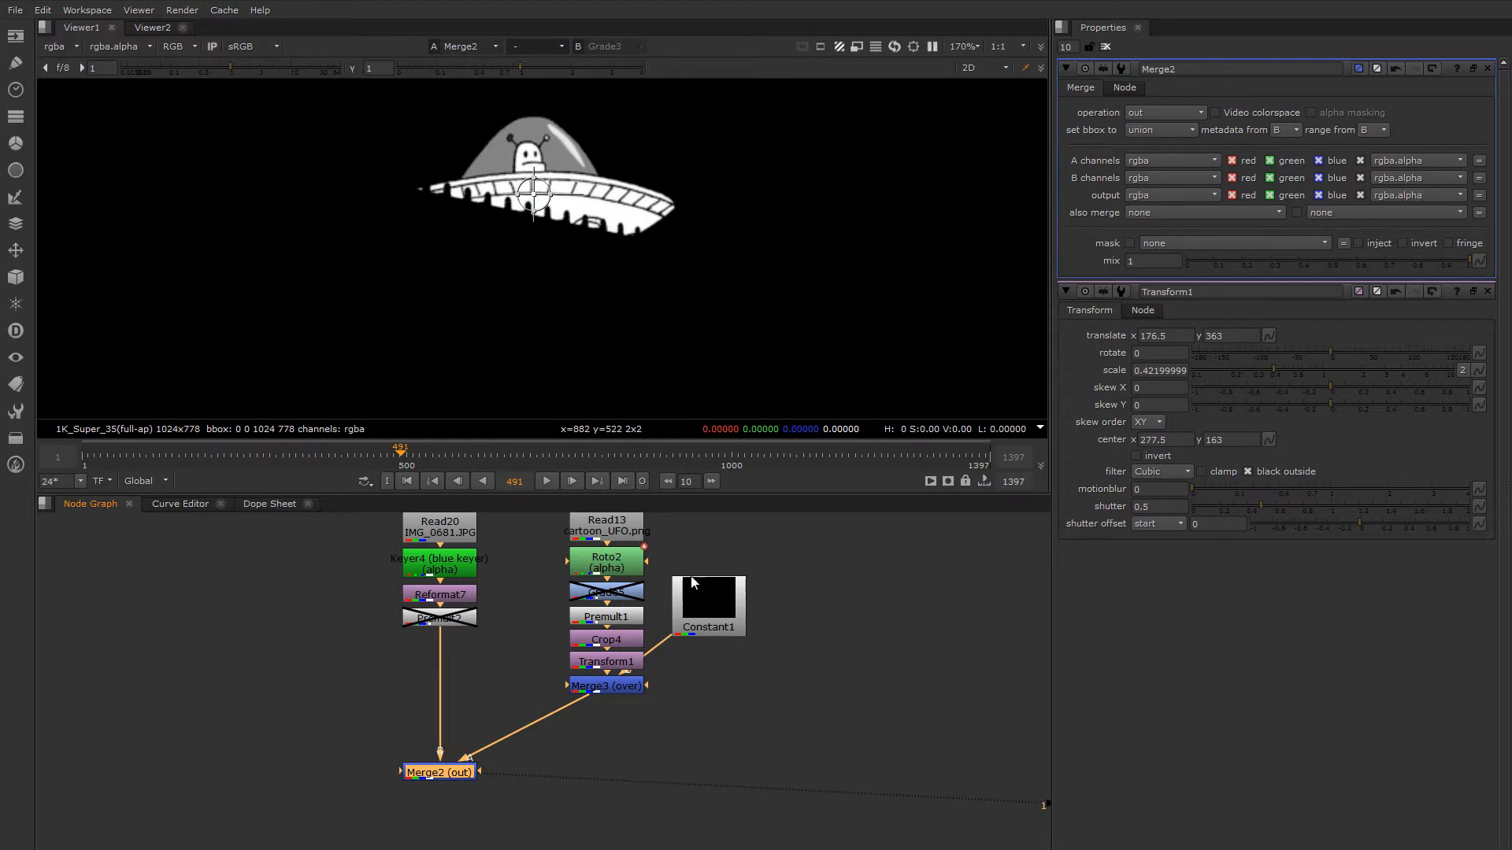
# Step: Set Merge2's operation to stencil and swap its A and B inputs
pyautogui.click(1155, 111)
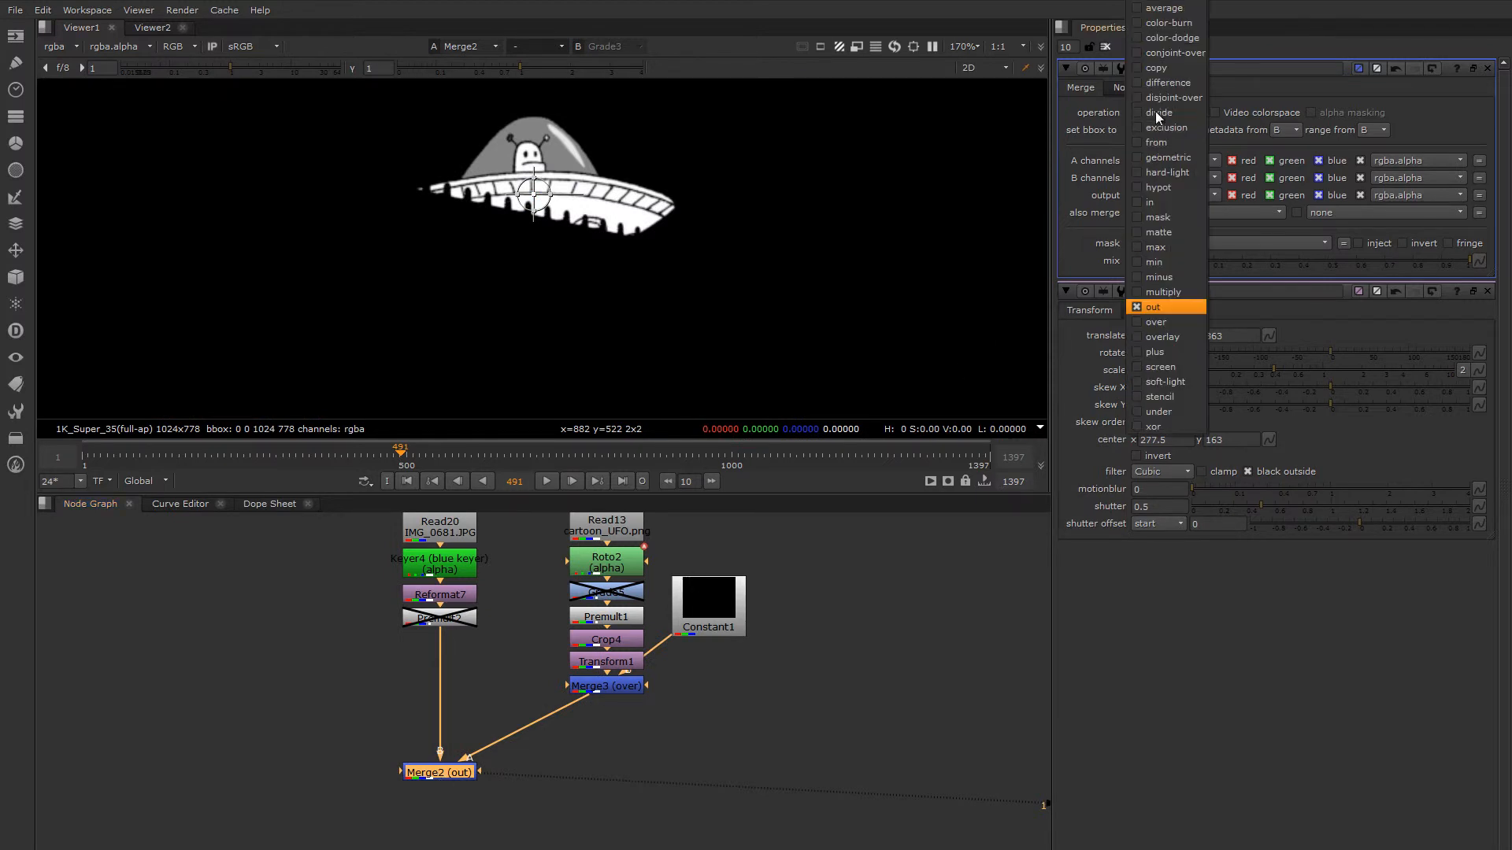
pyautogui.click(1166, 397)
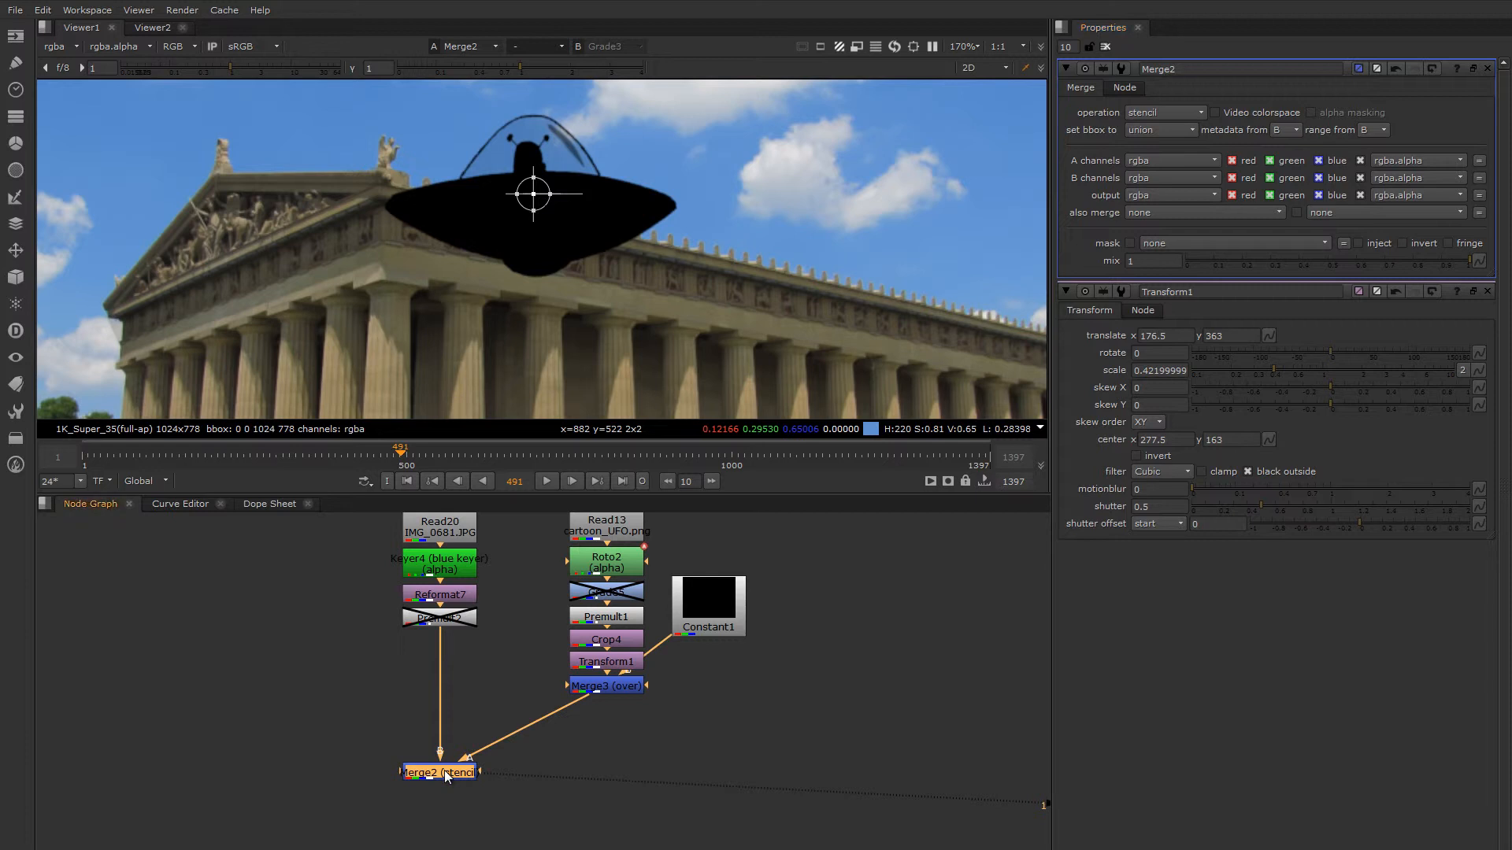
pyautogui.hotkey('shift', 'x')
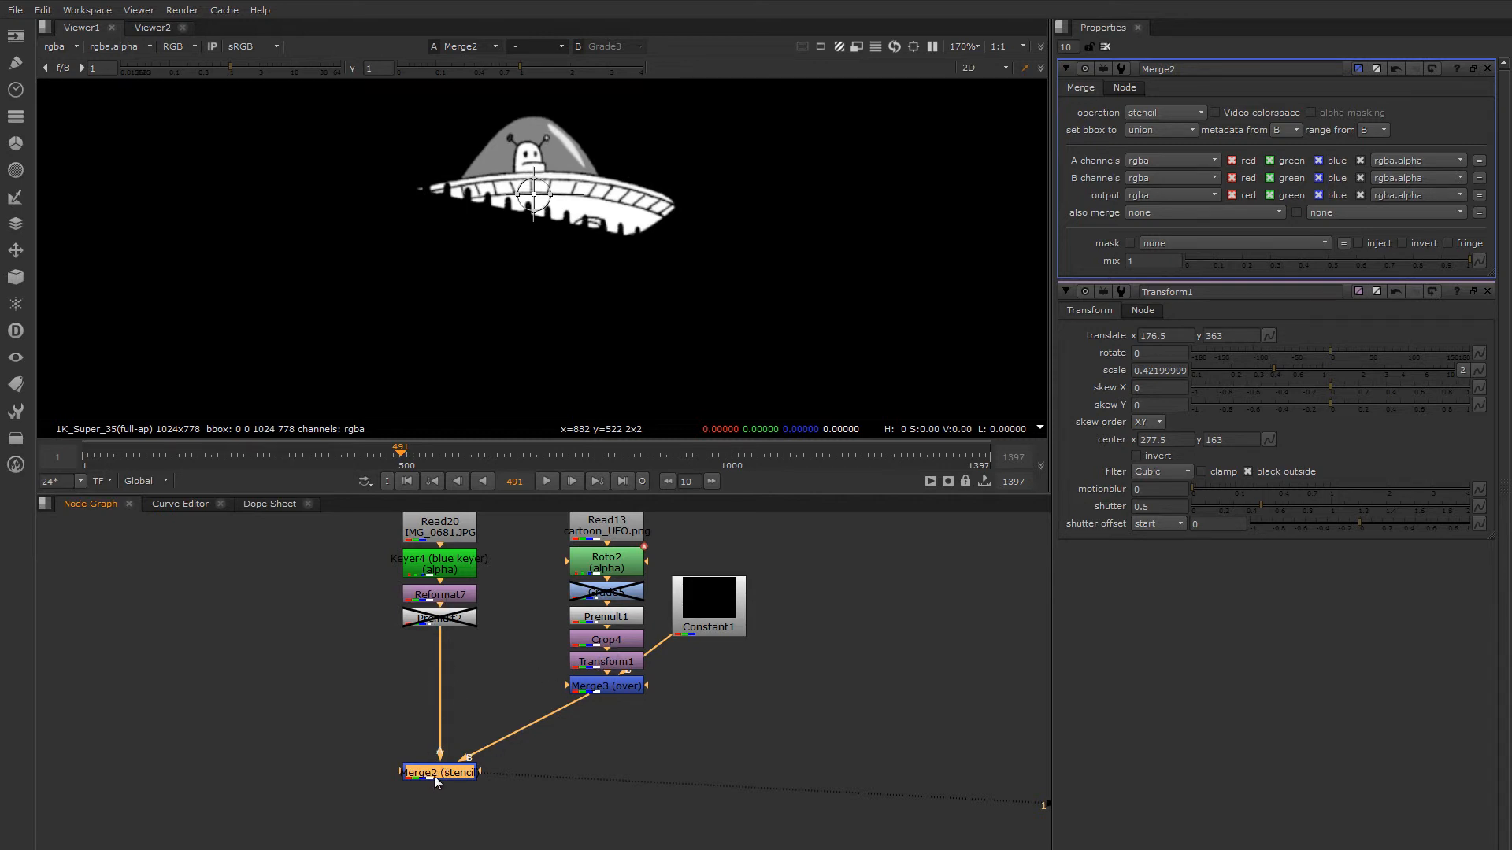
# Step: Toggle Merge2 off and on, ending with it disabled, to compare the stencil result with the whole UFO
pyautogui.press('d')
pyautogui.press('d')
pyautogui.press('d')
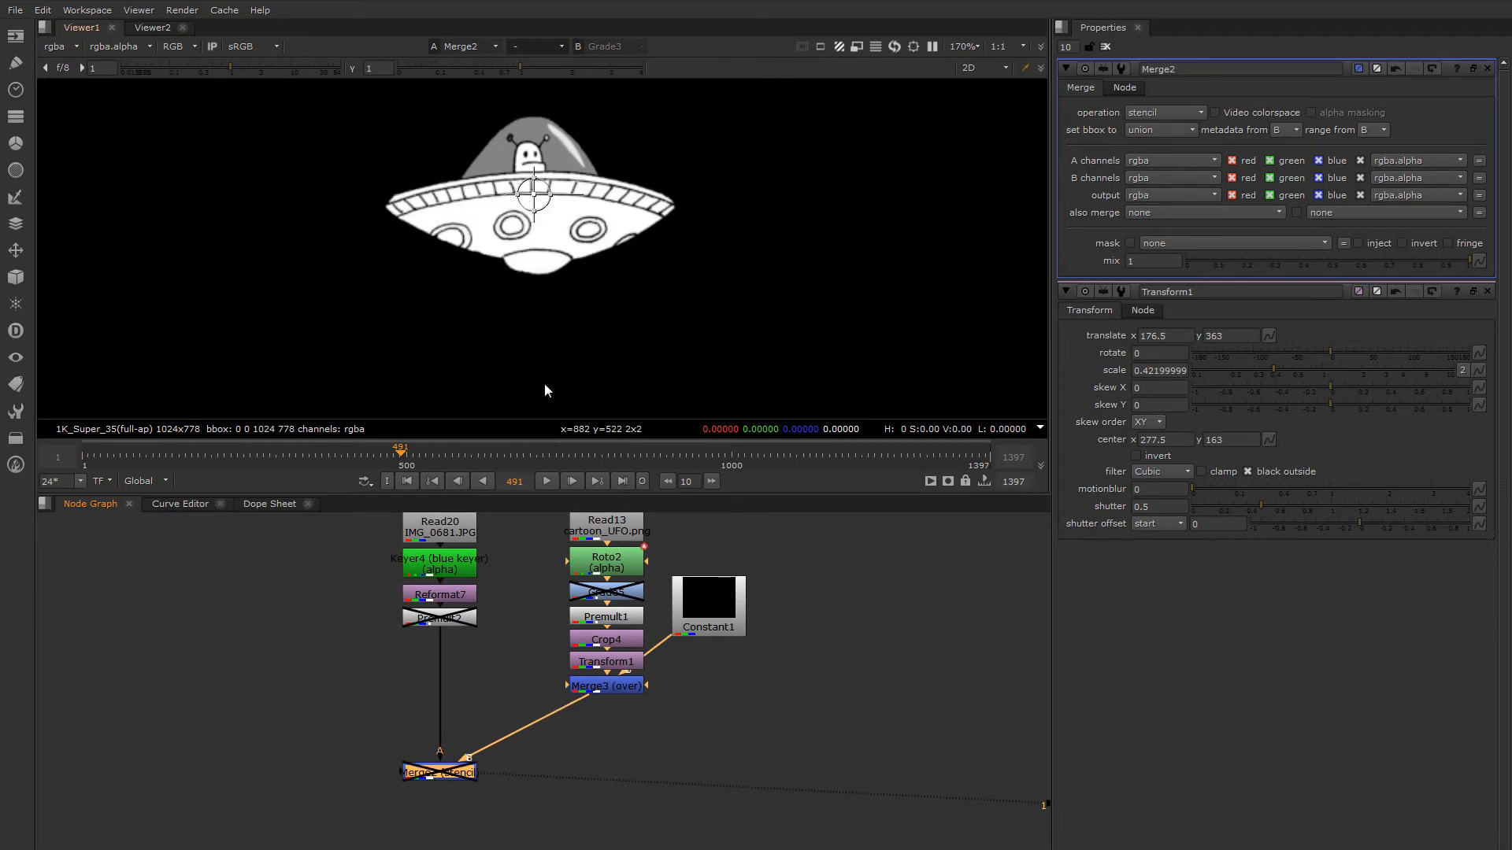
# Step: Toggle Merge2 on and off once more, and move it directly below Merge3 in the node graph
pyautogui.press('d')
pyautogui.press('d')
pyautogui.moveTo(448, 777); pyautogui.dragTo(616, 768)
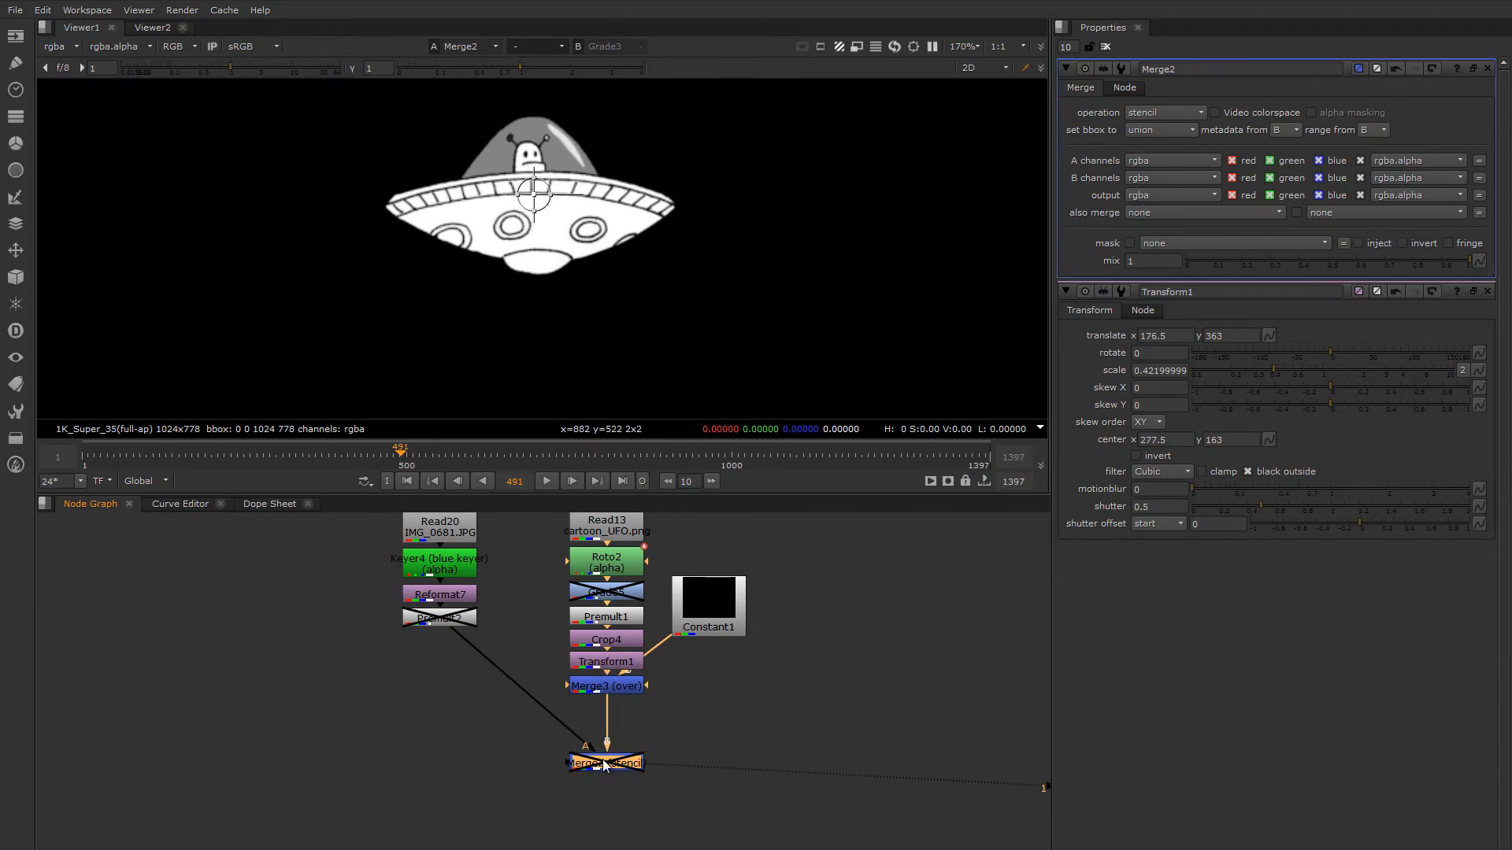
# Step: Toggle Merge2 repeatedly to compare the stencilled UFO with its B input, leaving the node disabled and Merge3 selected
pyautogui.press('d')
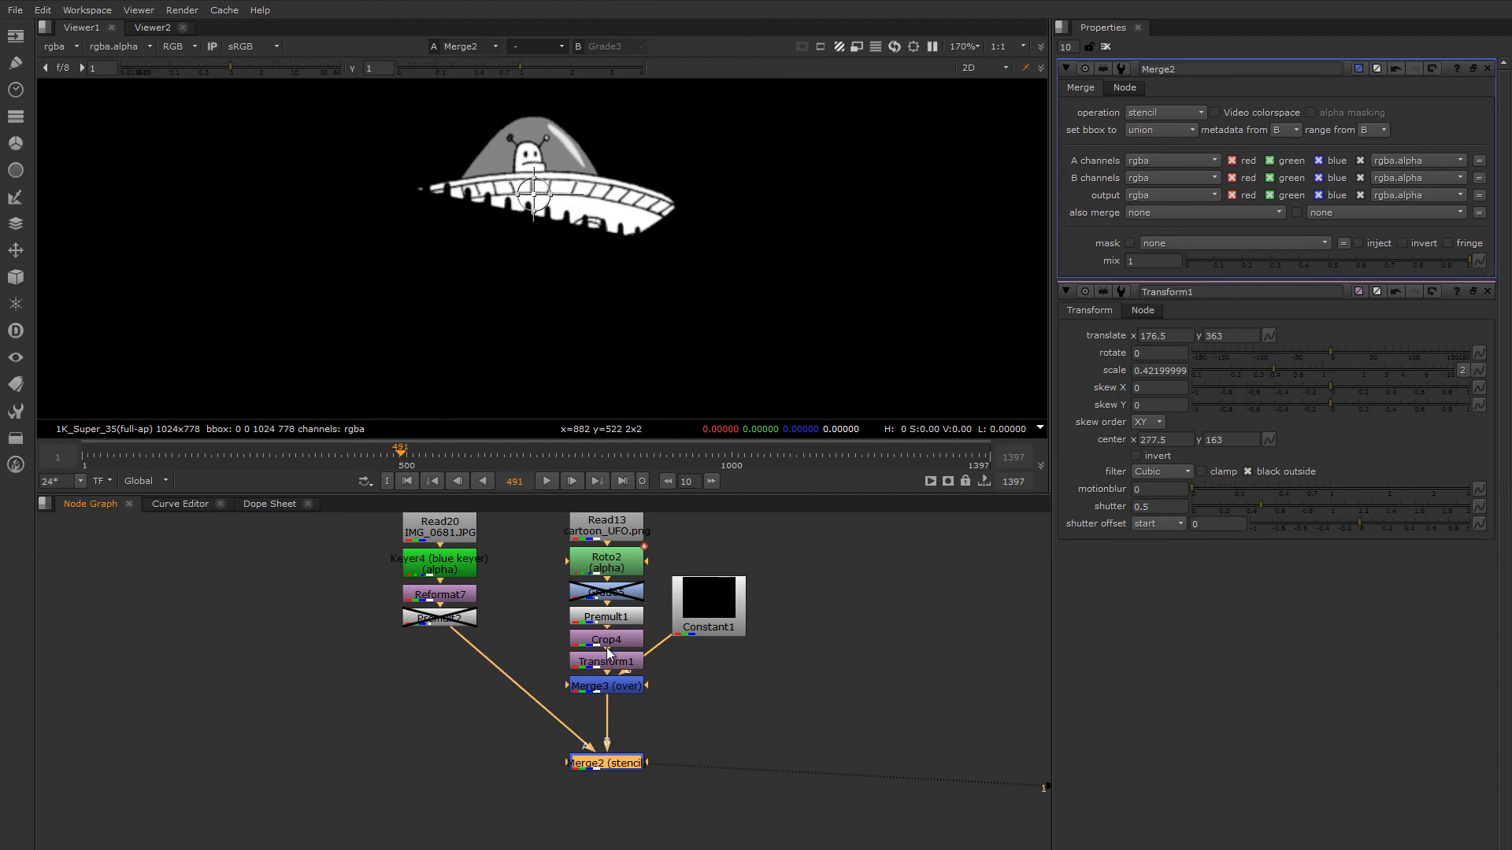
pyautogui.press('d')
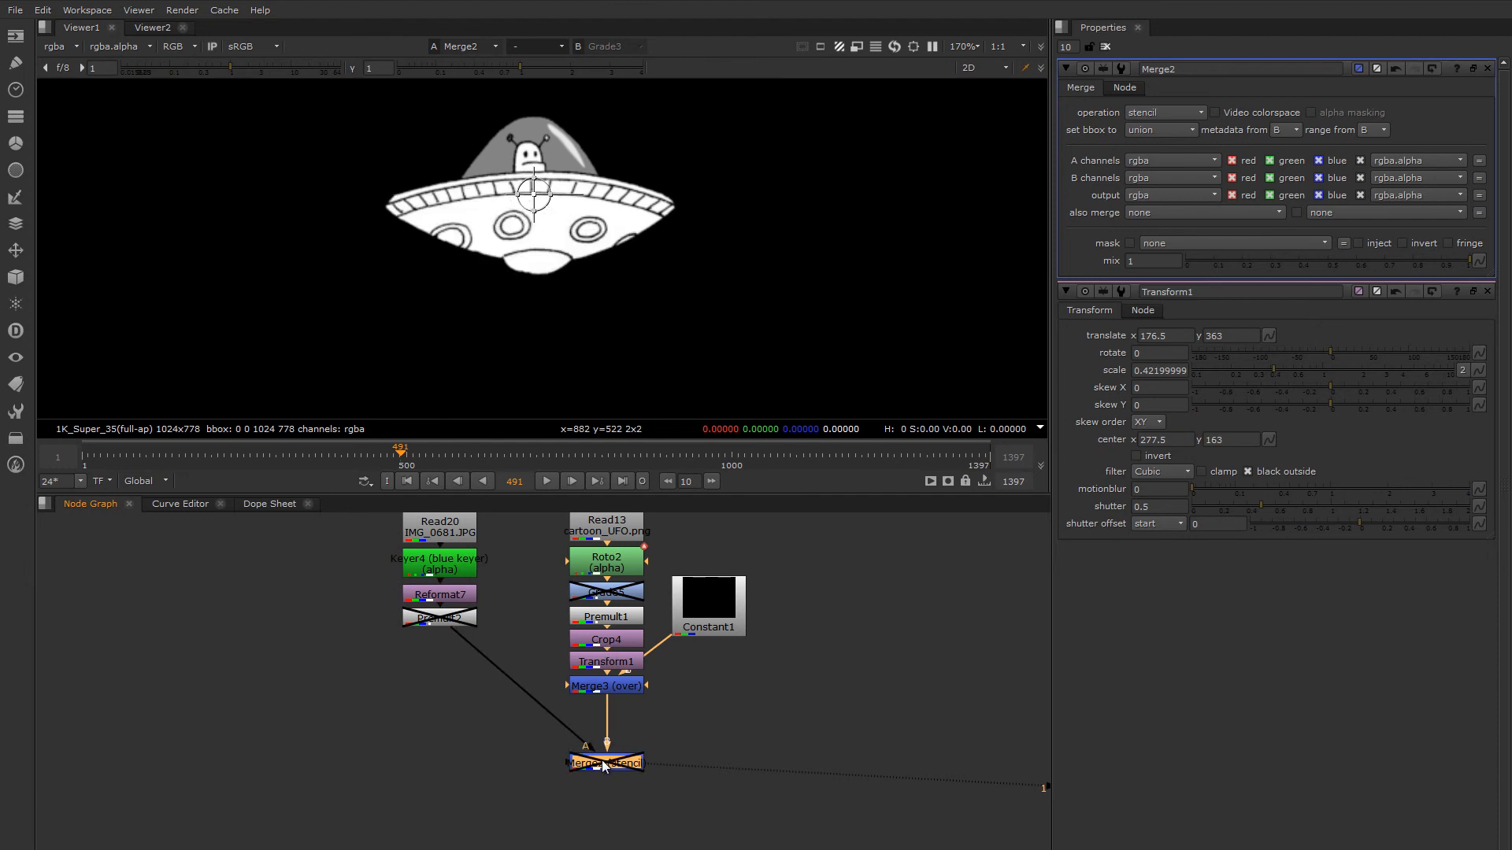
pyautogui.press('d')
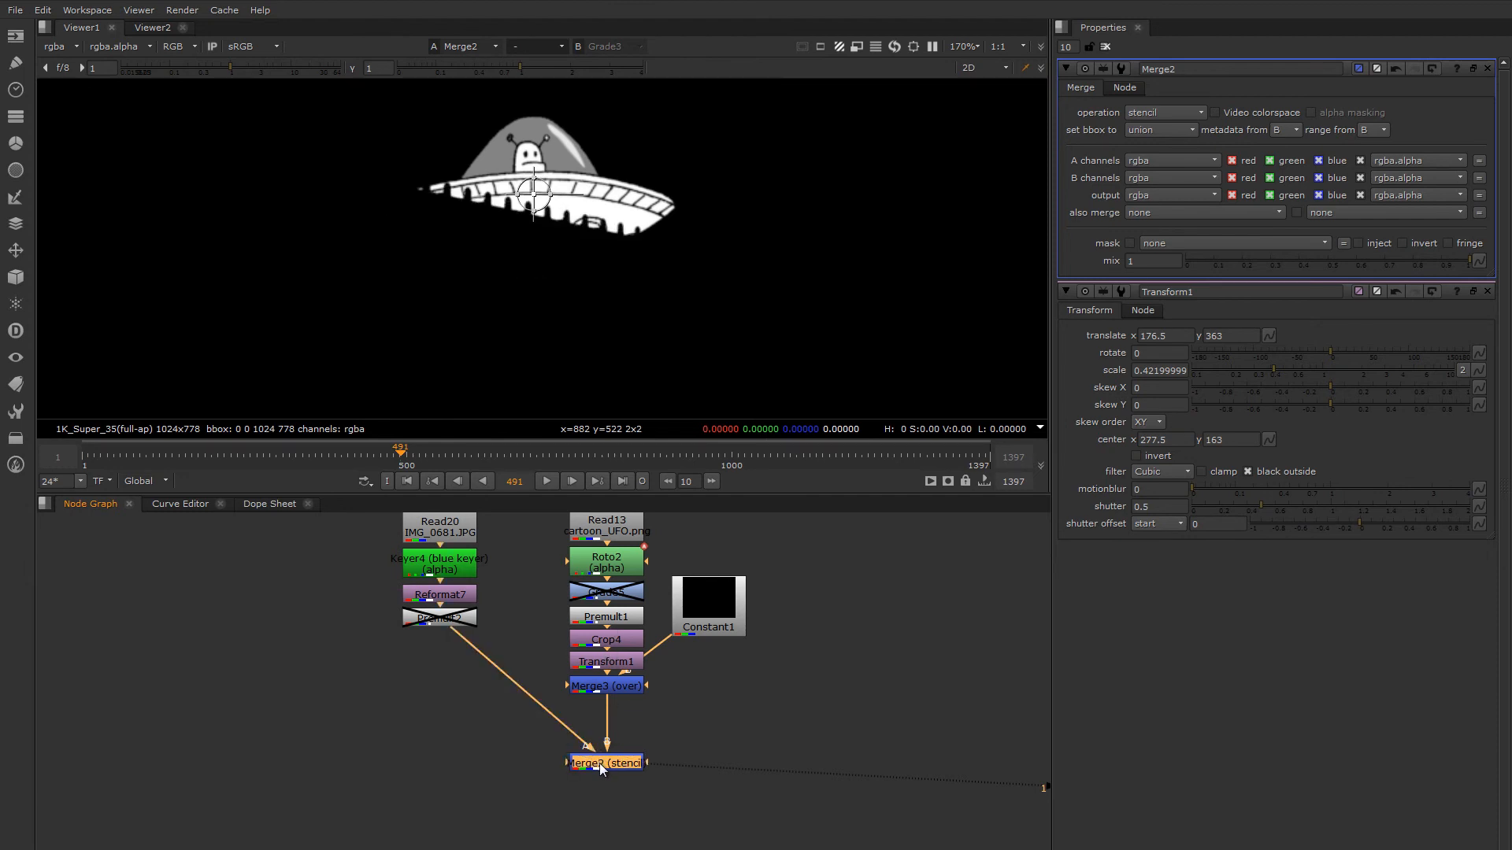
pyautogui.press('d')
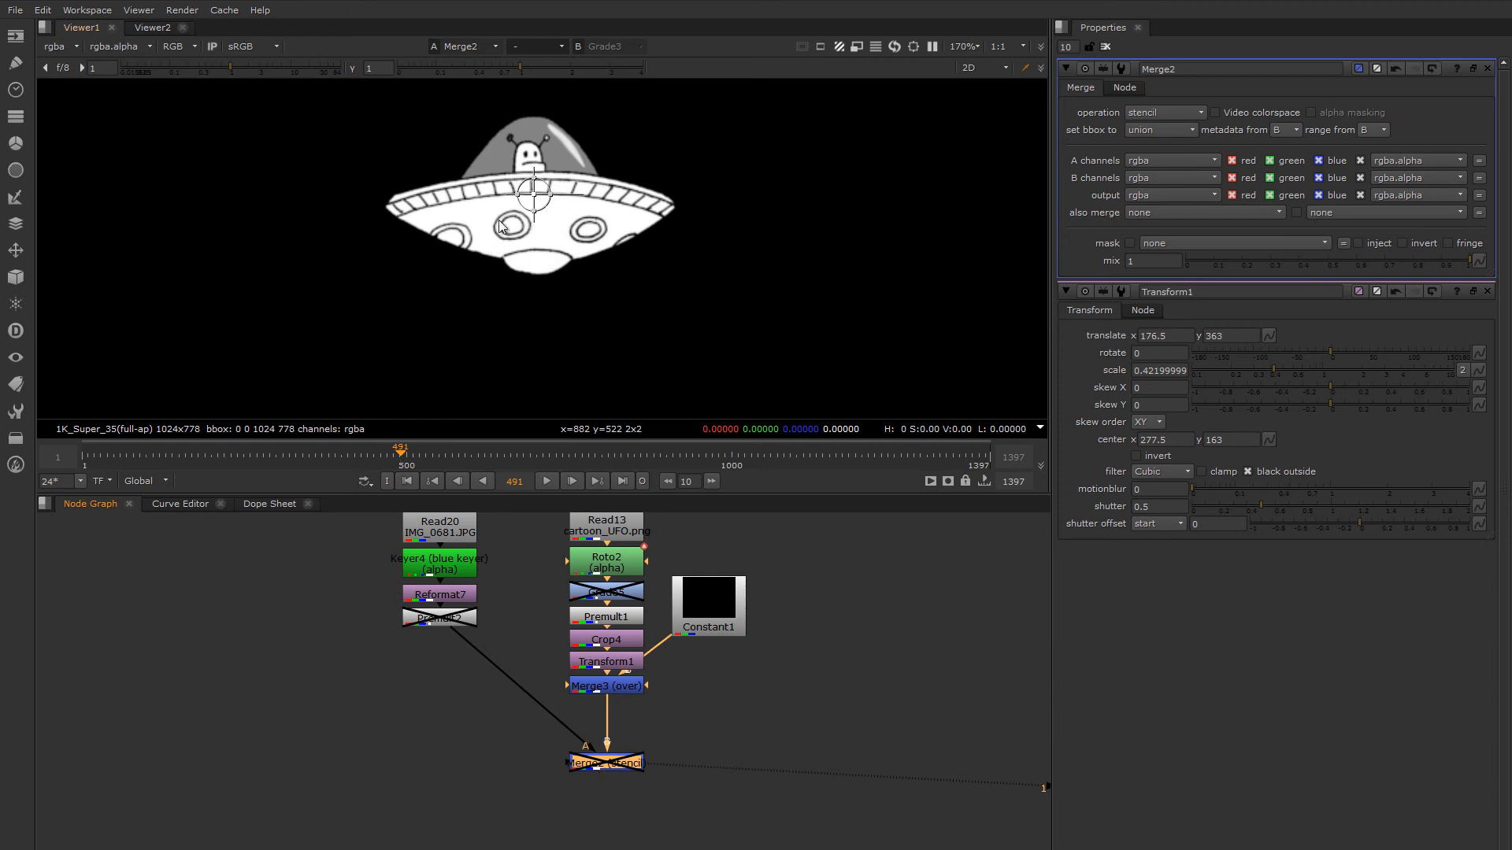
pyautogui.press('d')
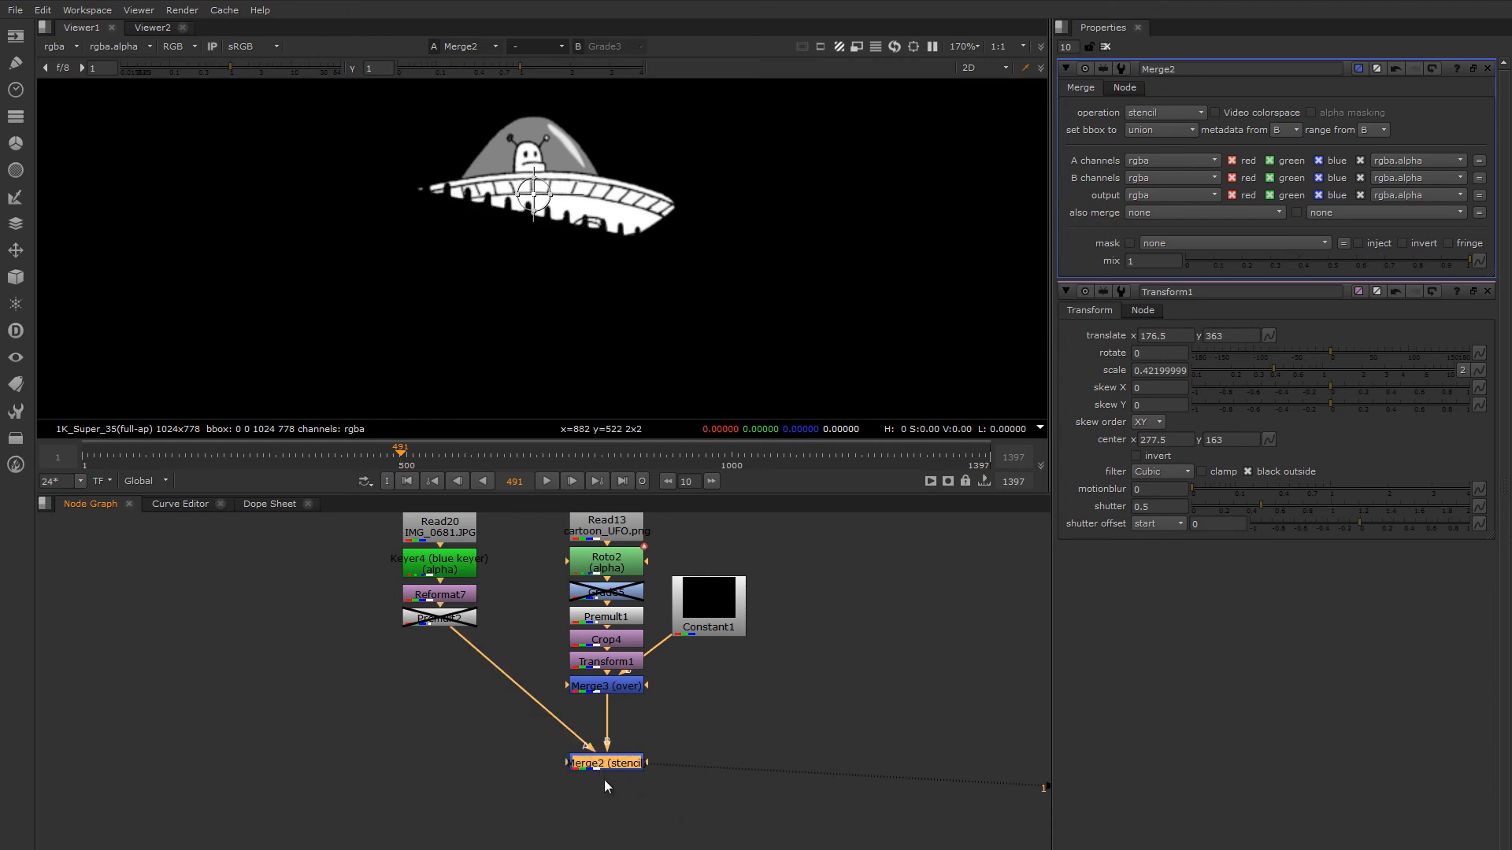
pyautogui.press('d')
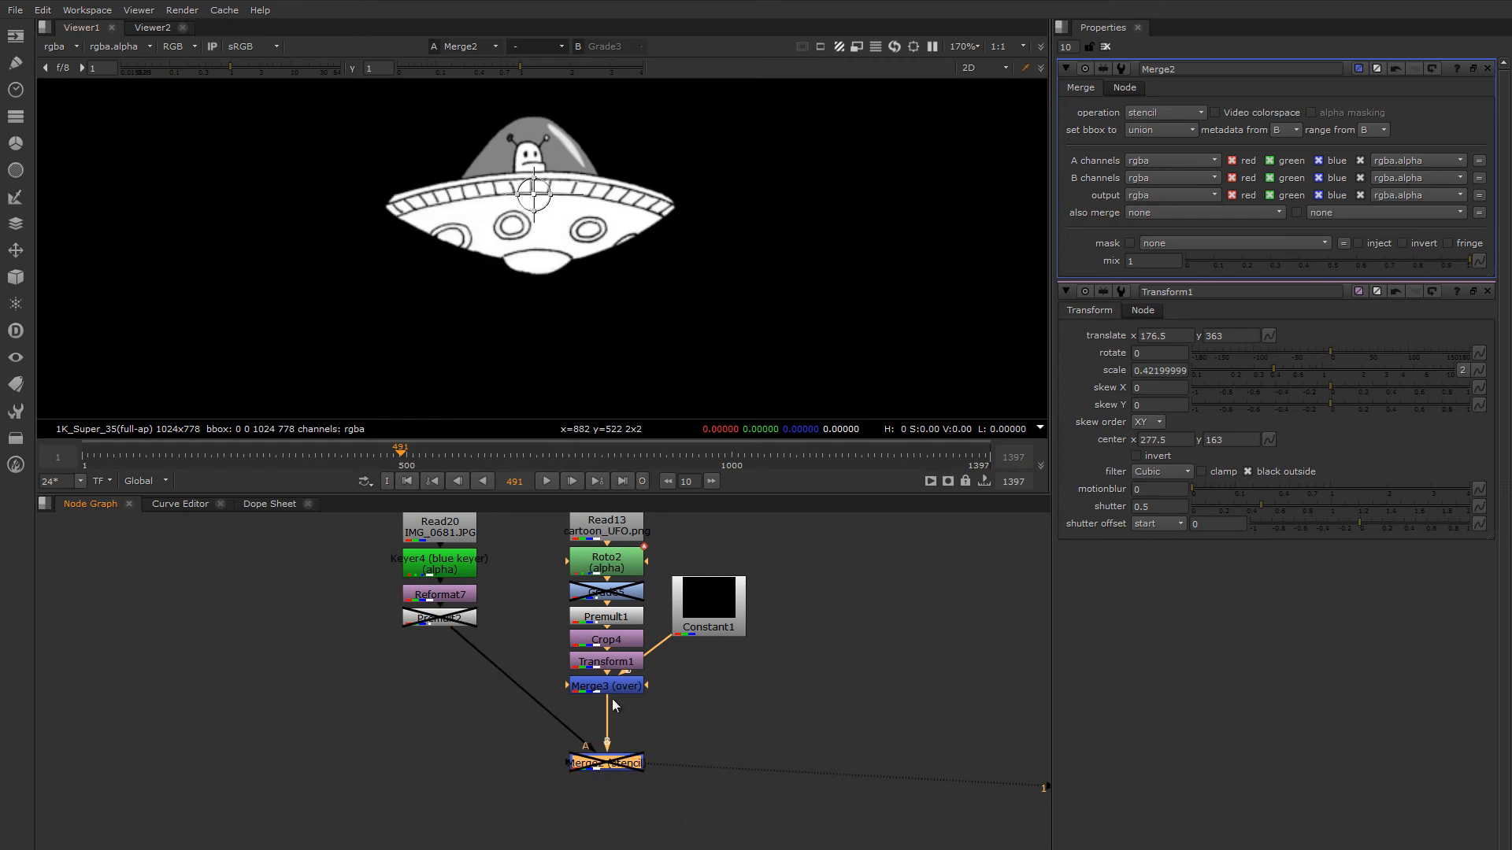
pyautogui.click(618, 686)
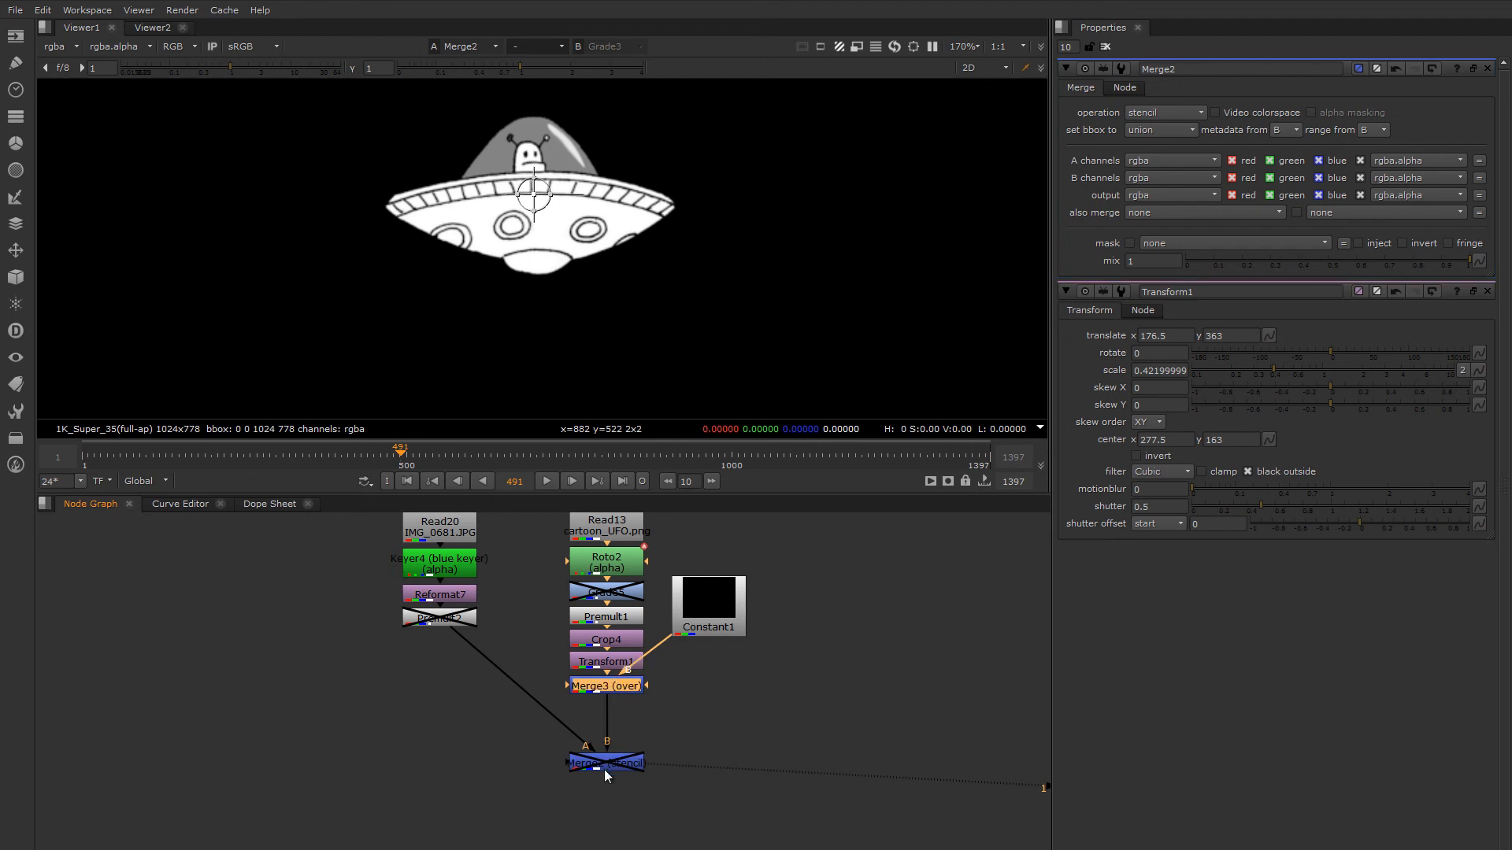